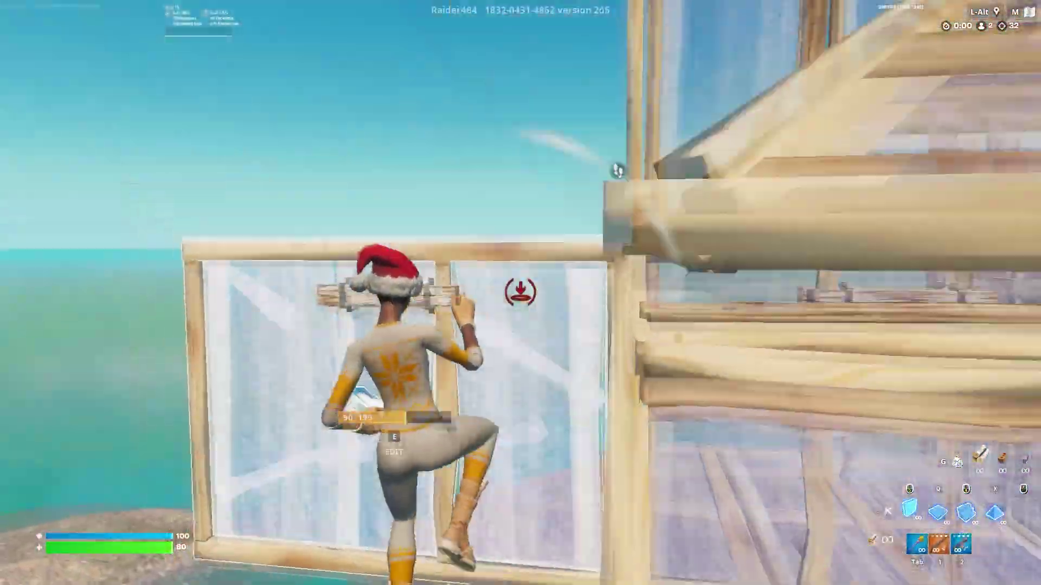
key(e)
click(520, 292)
key(e)
click(521, 293)
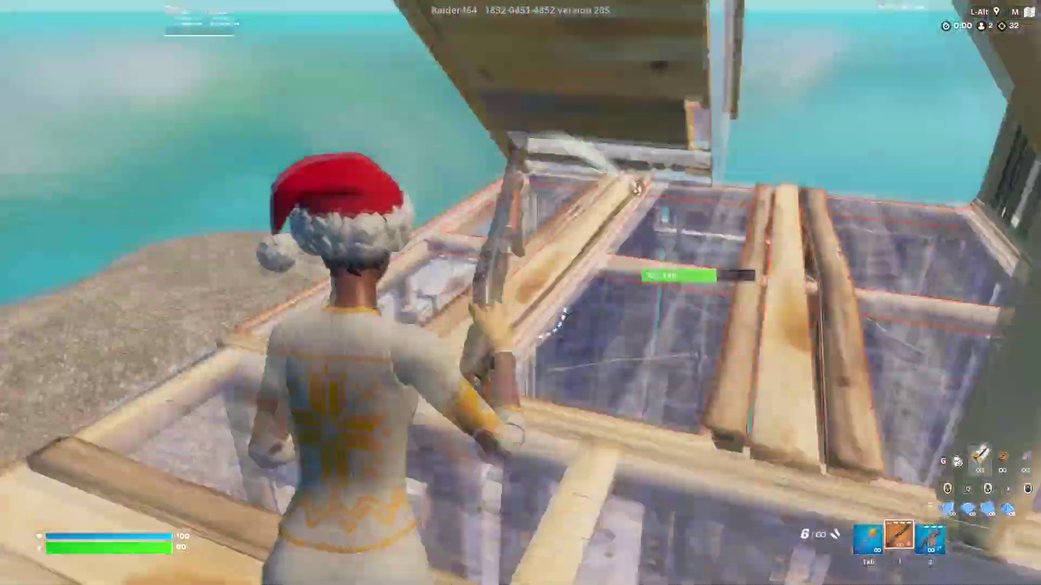
key(2)
key(e)
click(521, 293)
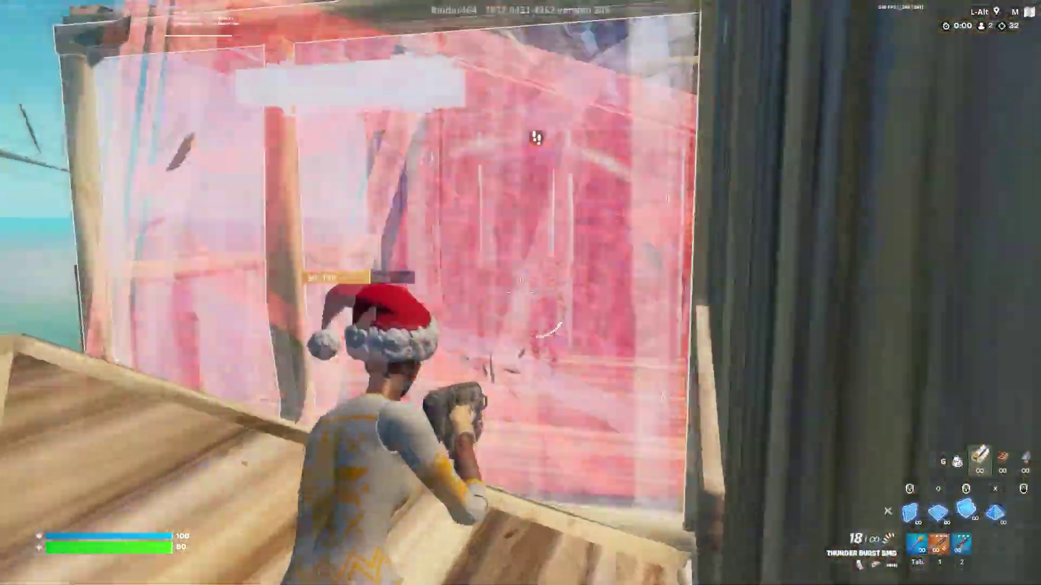
click(521, 293)
key(e)
click(521, 293)
key(1)
key(e)
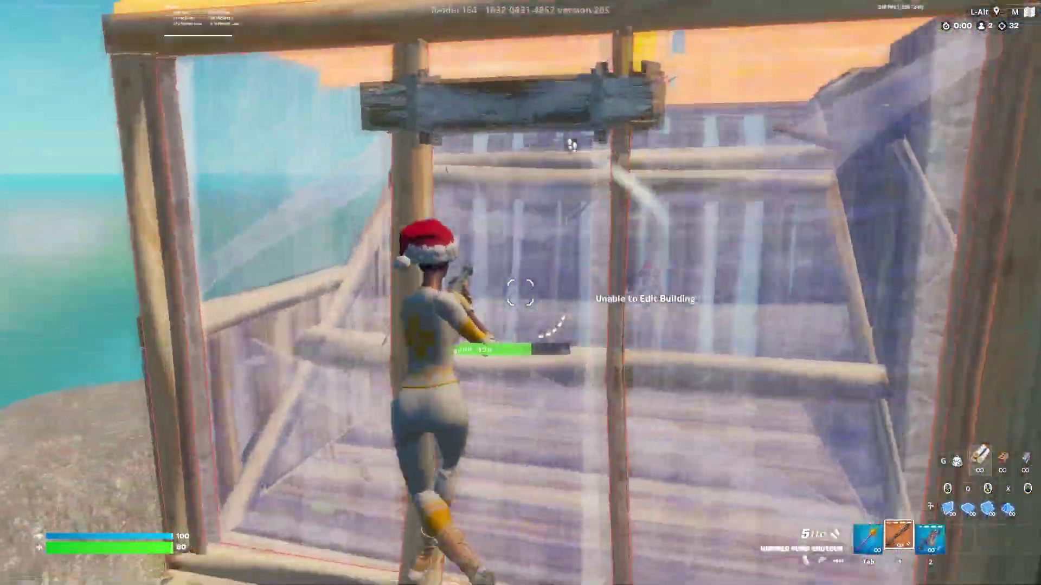
key(q)
click(521, 293)
key(e)
click(521, 292)
key(1)
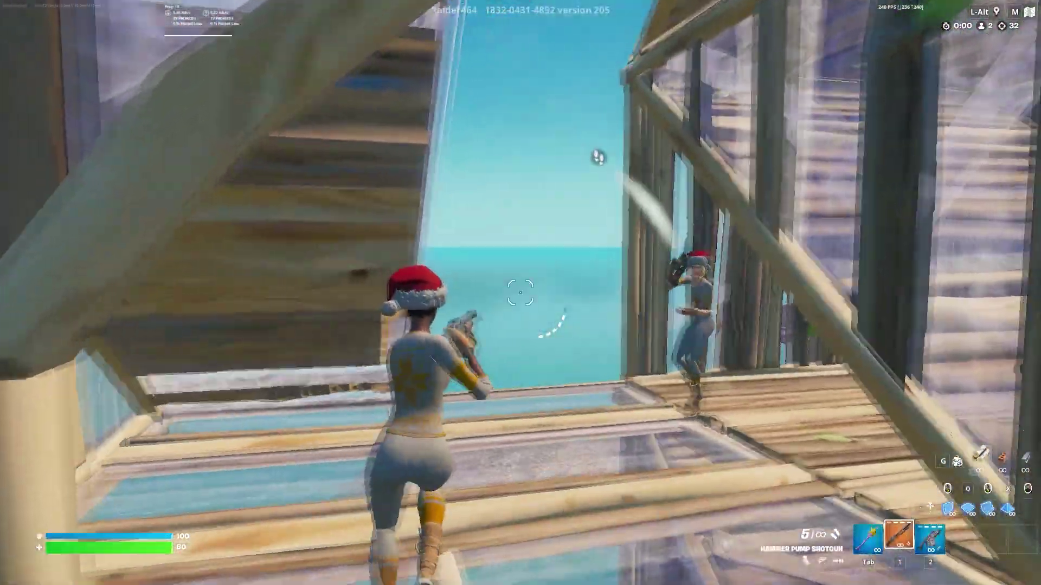
click(521, 293)
key(2)
key(1)
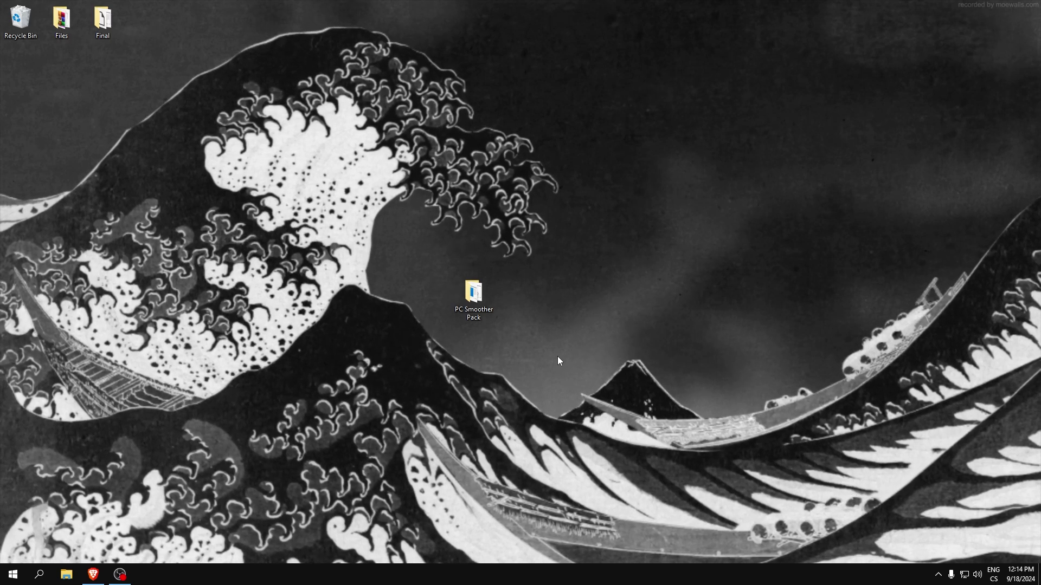
click(473, 295)
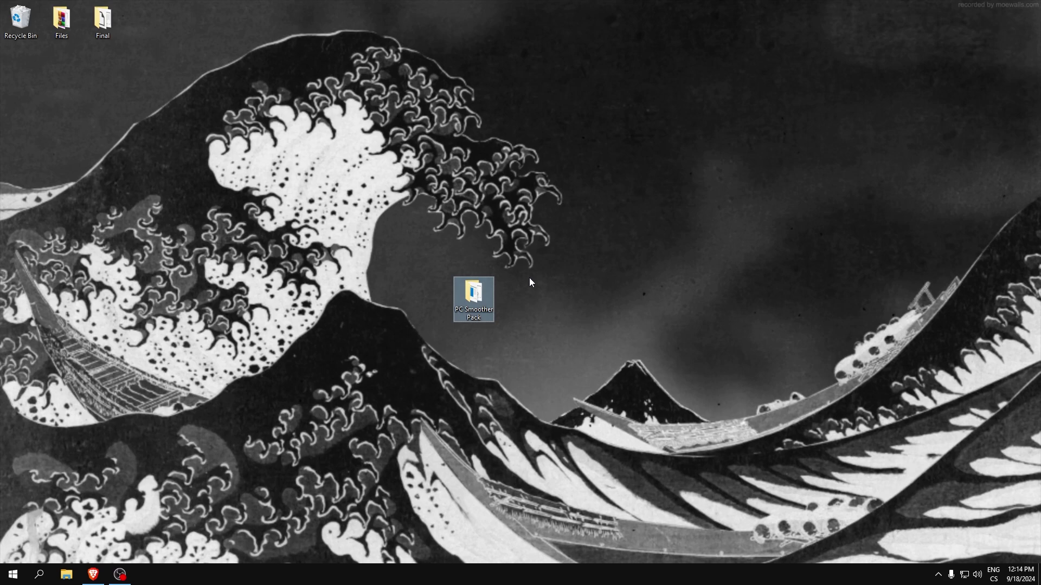
click(530, 282)
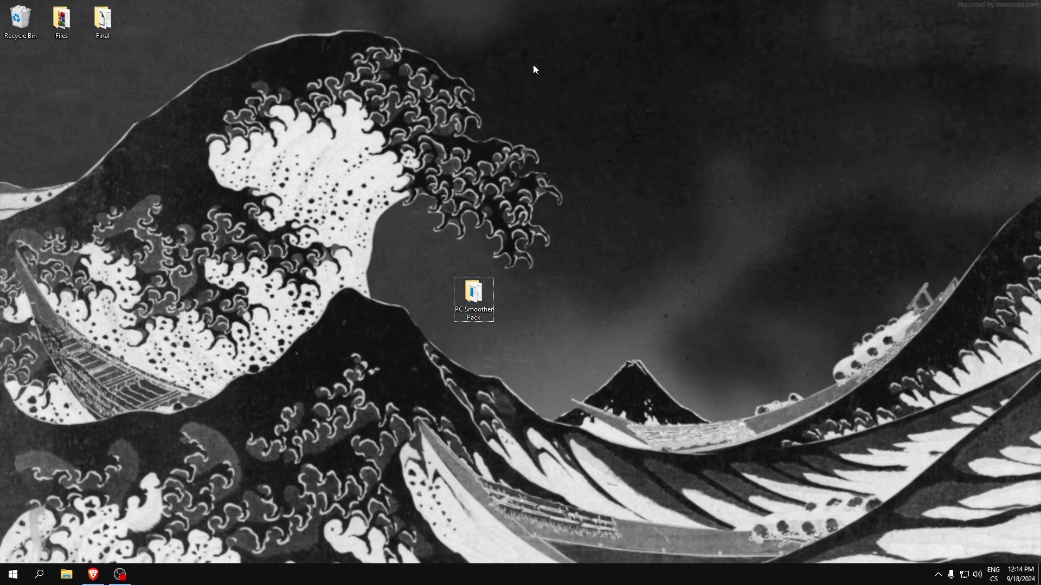
drag(515, 51, 704, 199)
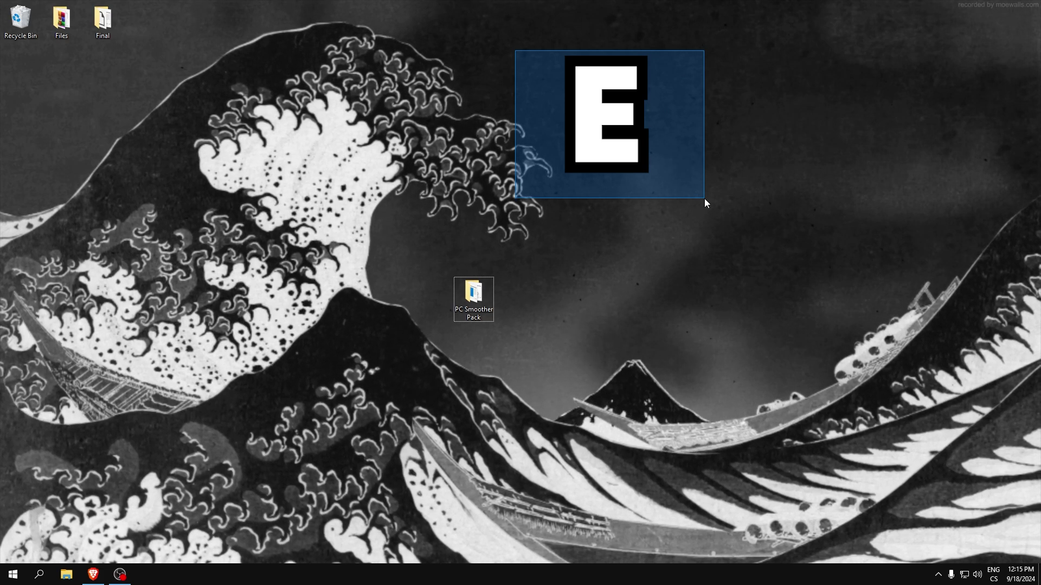
drag(705, 198, 704, 199)
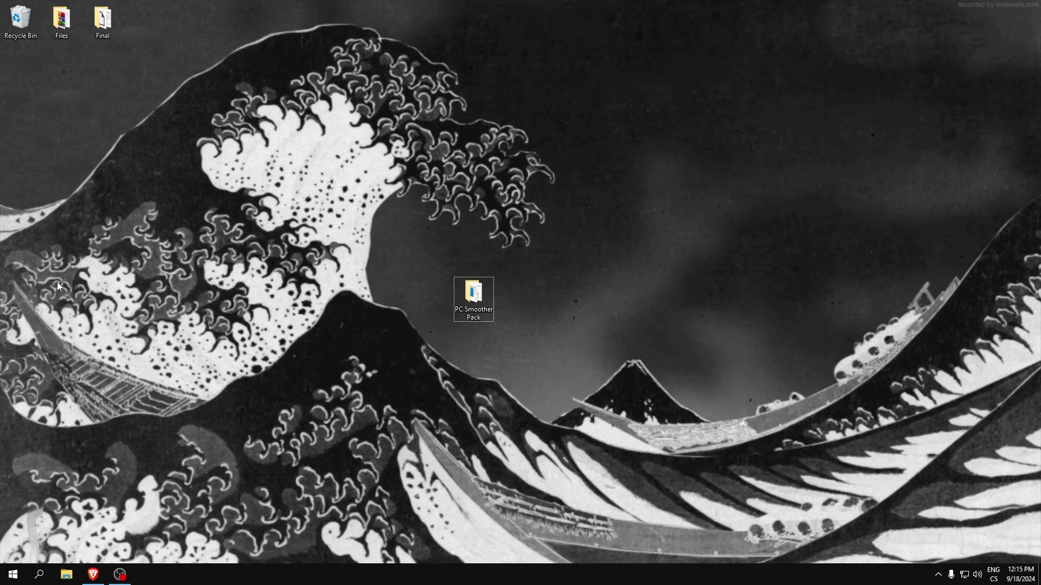
drag(275, 466, 276, 466)
drag(172, 30, 314, 137)
drag(717, 403, 732, 416)
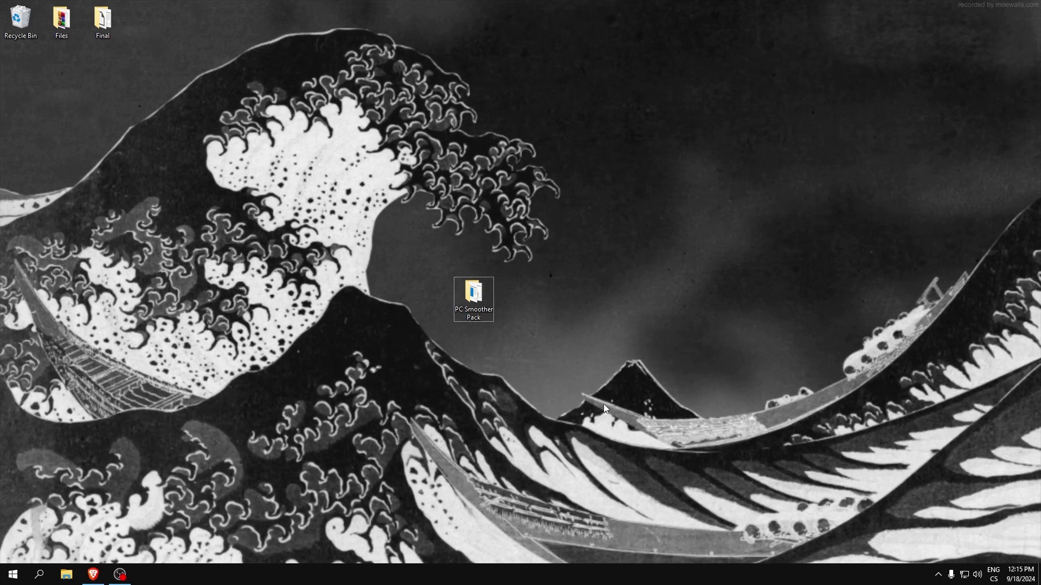
Step: Open the Cleaner folder inside the desktop's PC Smoother Pack folder and run Cache Cleaner.bat
double_click(474, 296)
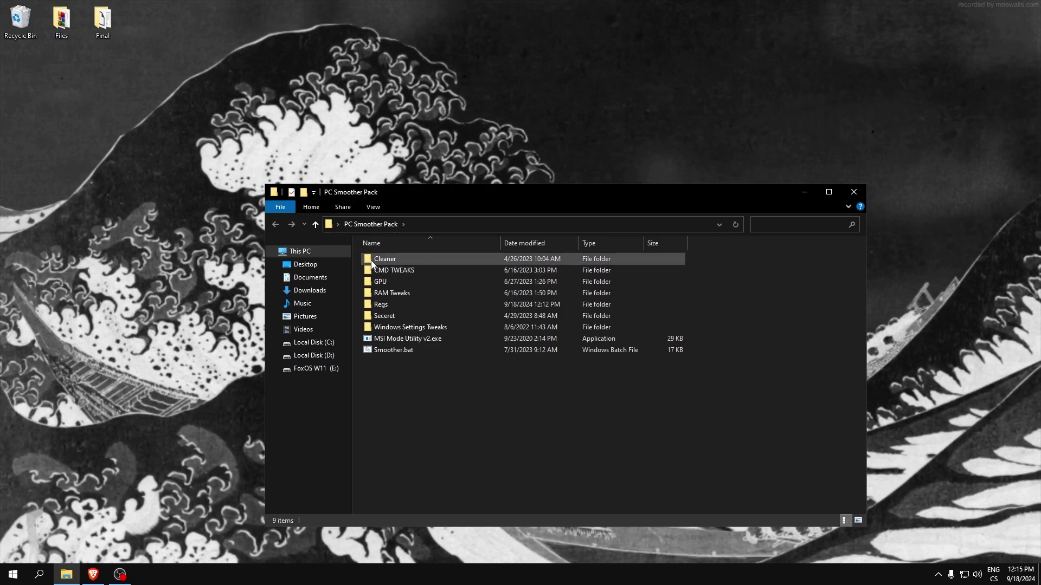
mouse_move(407, 372)
mouse_down()
mouse_move(362, 243)
mouse_move(377, 250)
mouse_move(392, 374)
mouse_up()
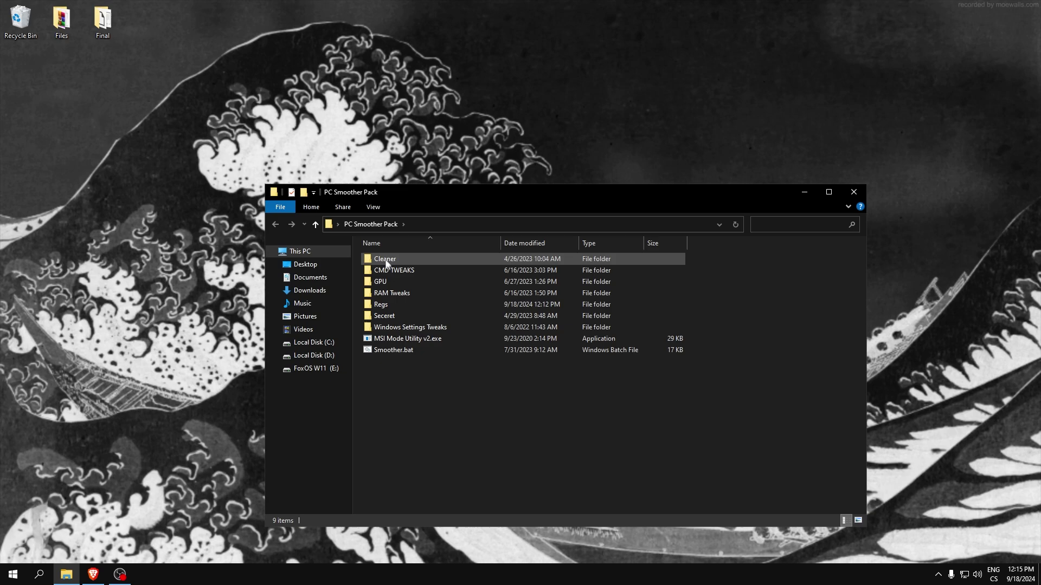
double_click(376, 260)
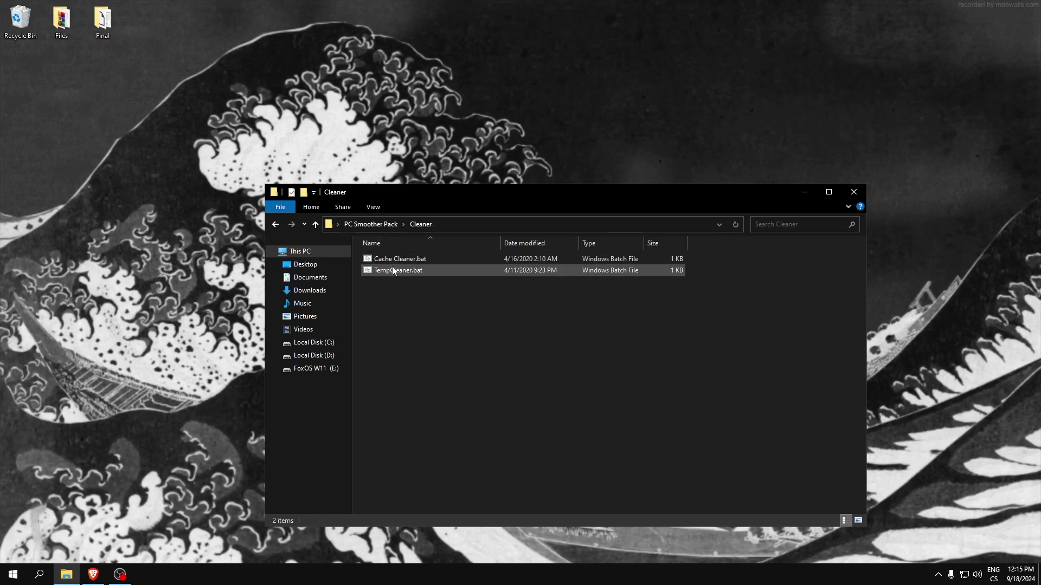
right_click(390, 260)
click(430, 305)
click(706, 314)
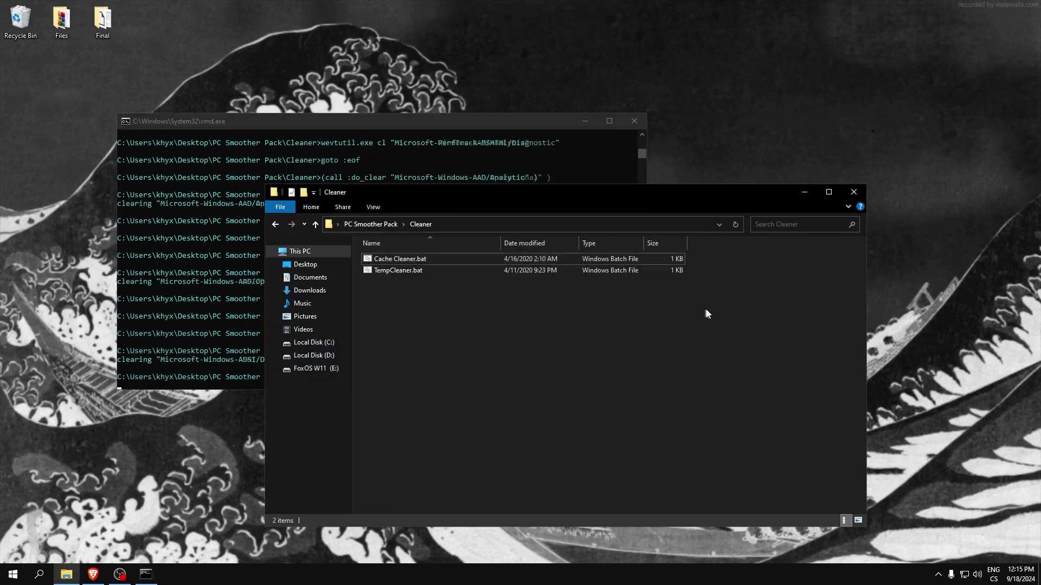
Step: Run TempCleaner.bat from the Cleaner folder and return to the PC Smoother Pack folder
drag(370, 195, 388, 239)
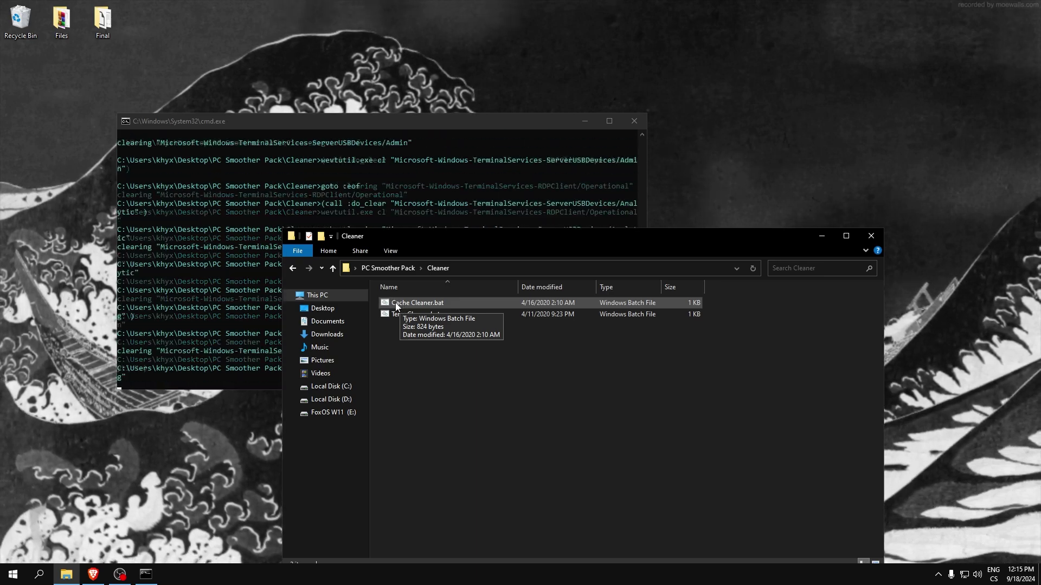
drag(449, 241, 489, 198)
click(401, 294)
right_click(401, 293)
click(402, 299)
click(280, 235)
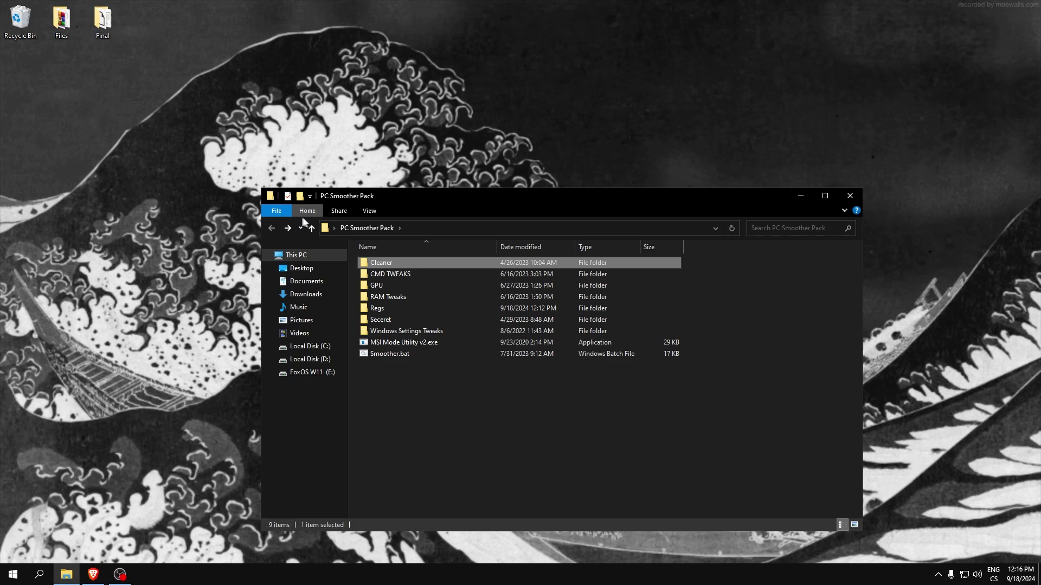
Step: Look through the scripts in the CMD TWEAKS and Cleaner folders and return to the PC Smoother Pack folder
double_click(381, 274)
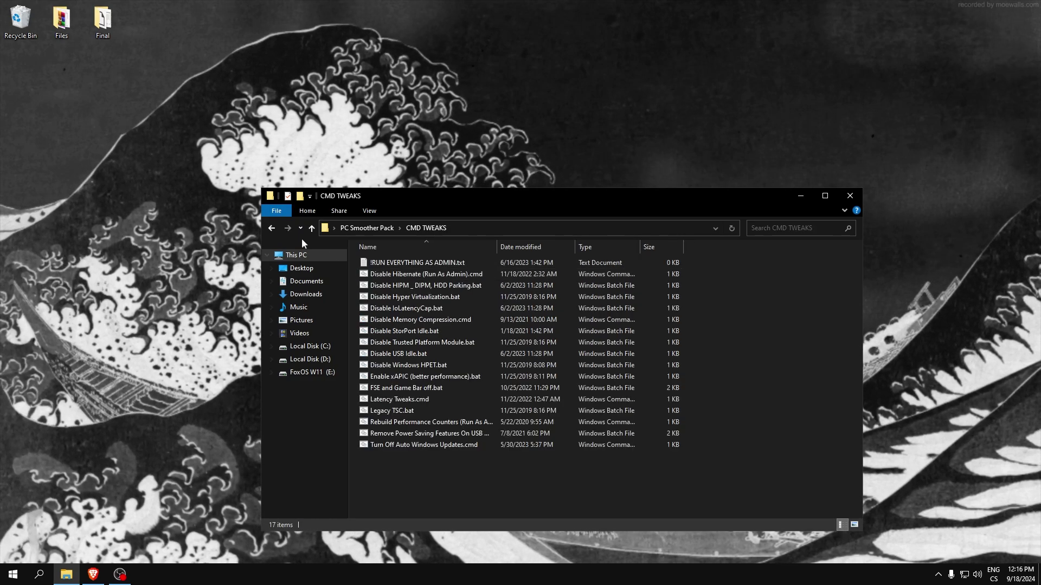
click(311, 228)
double_click(408, 263)
click(397, 276)
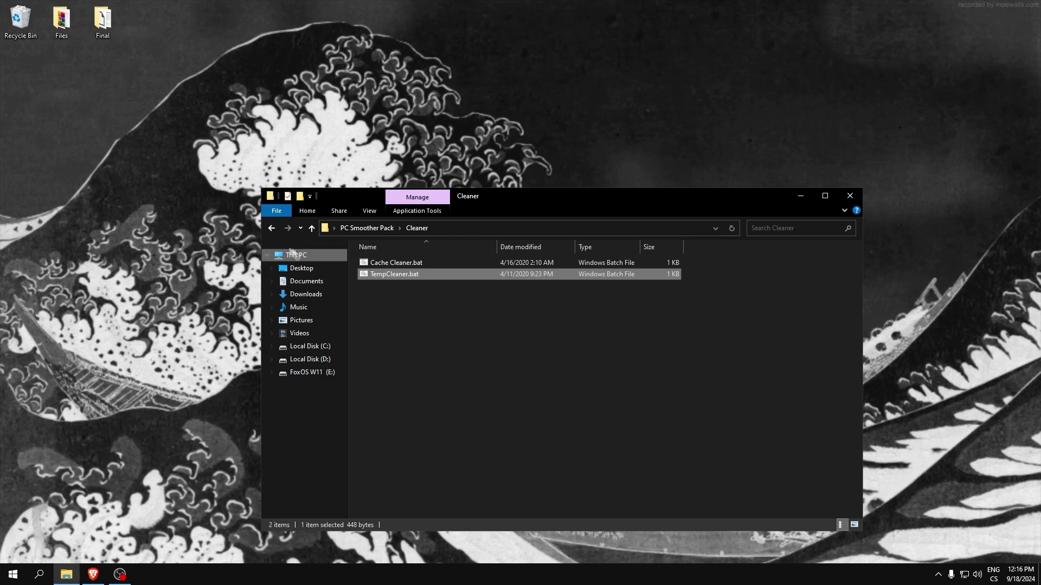
click(273, 228)
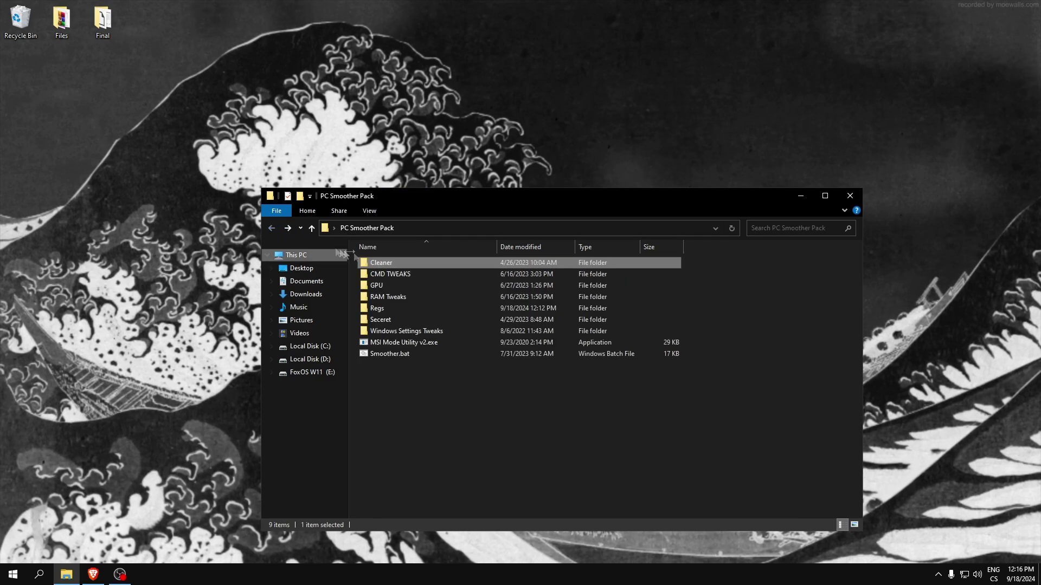
double_click(381, 265)
drag(388, 294, 361, 286)
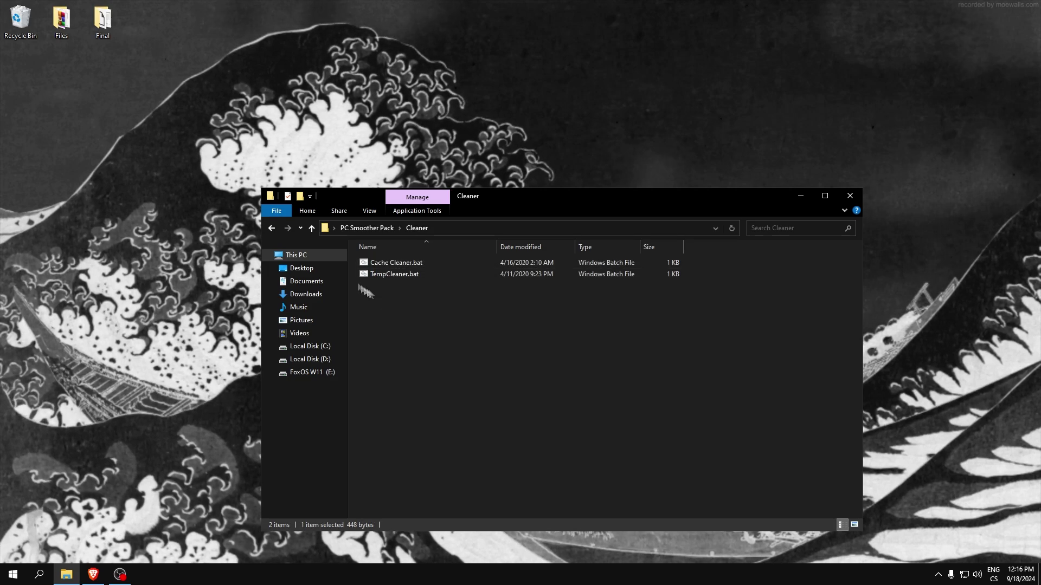
click(272, 229)
Step: In the CMD TWEAKS folder, run Disable Hibernate (Run As Admin).cmd and Disable HIPM _ DIPM, HDD Parking.bat as administrator
drag(433, 195, 414, 194)
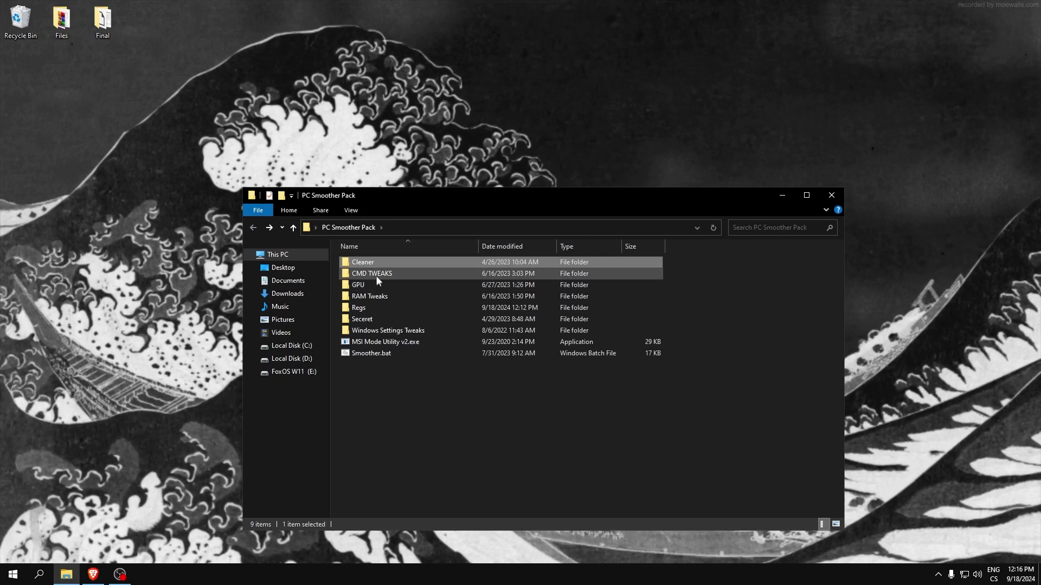
double_click(374, 275)
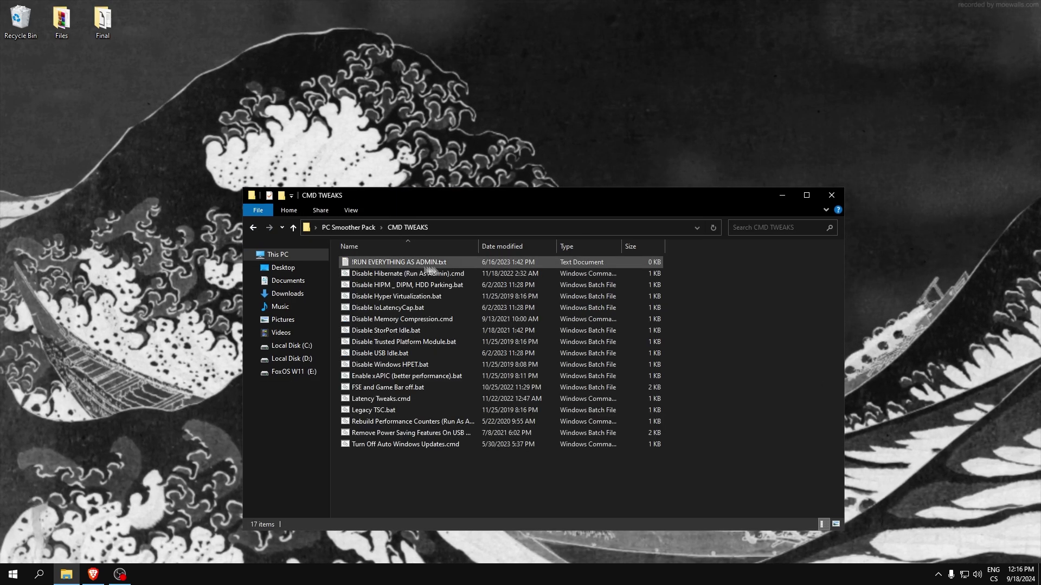
right_click(392, 277)
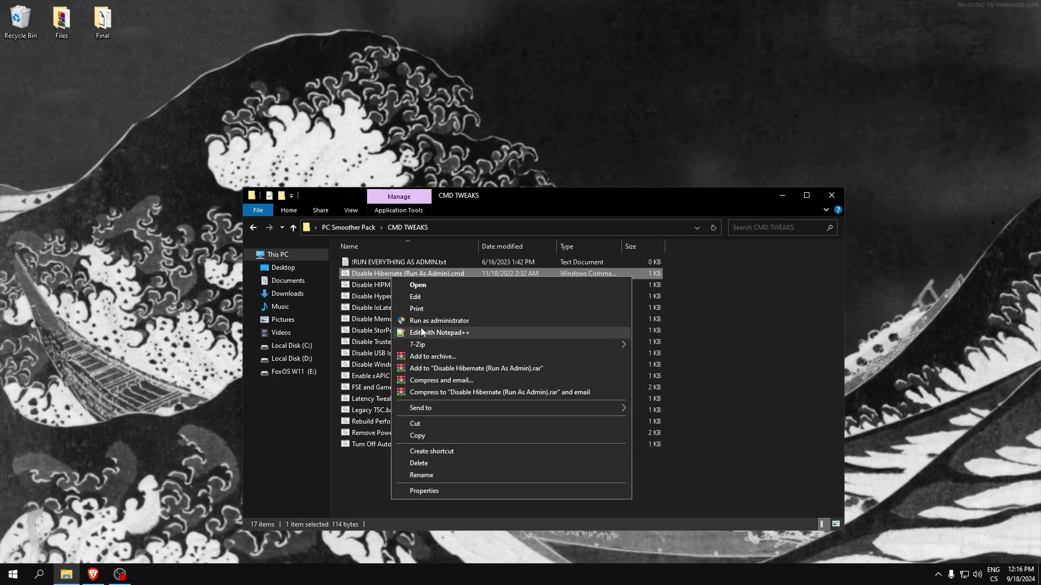
click(420, 321)
right_click(403, 292)
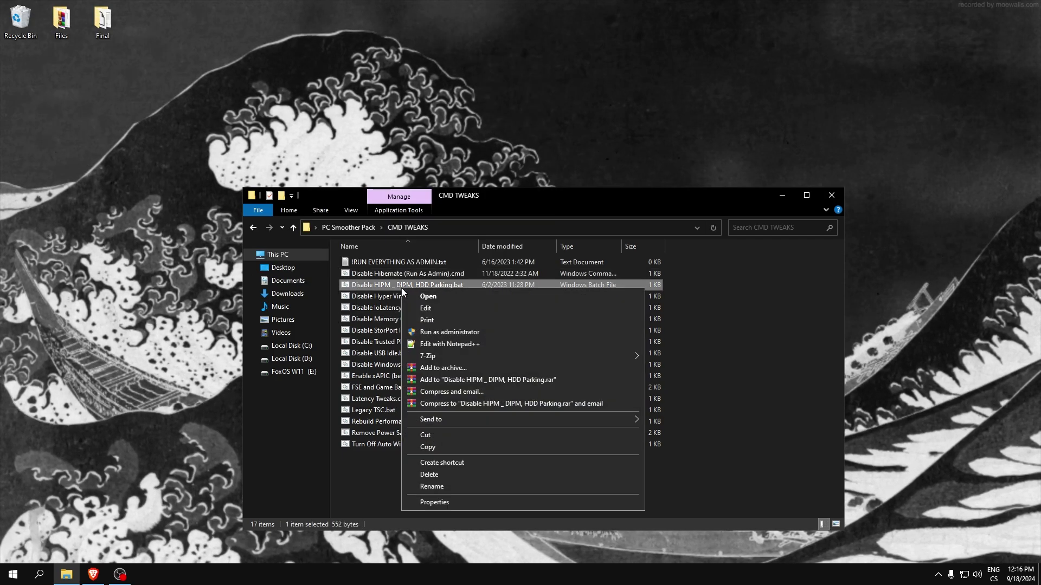
click(430, 331)
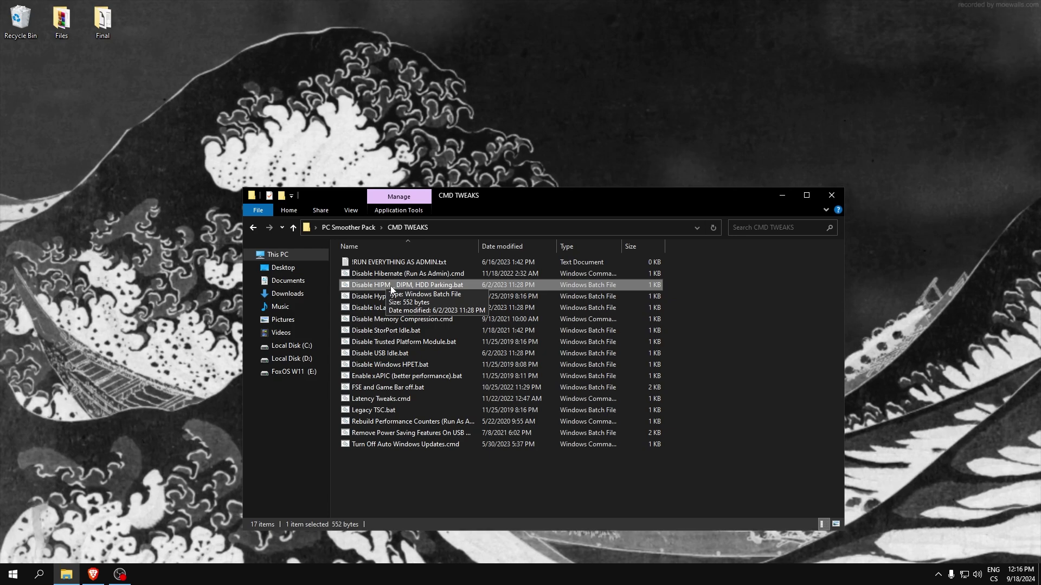
Step: Run Disable IoLatencyCap.bat from the CMD TWEAKS folder as administrator
drag(493, 205, 502, 203)
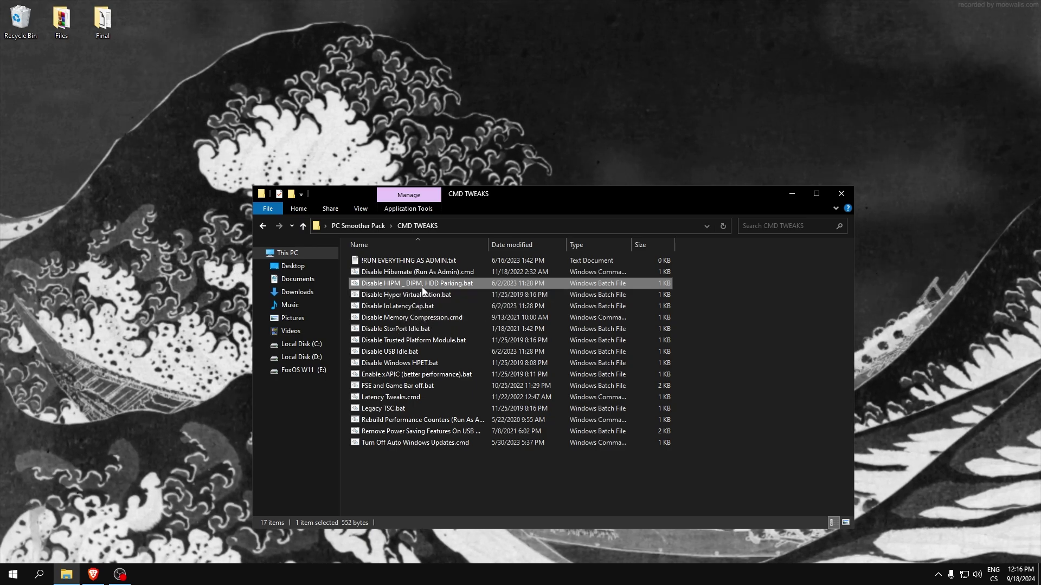
right_click(412, 299)
click(406, 302)
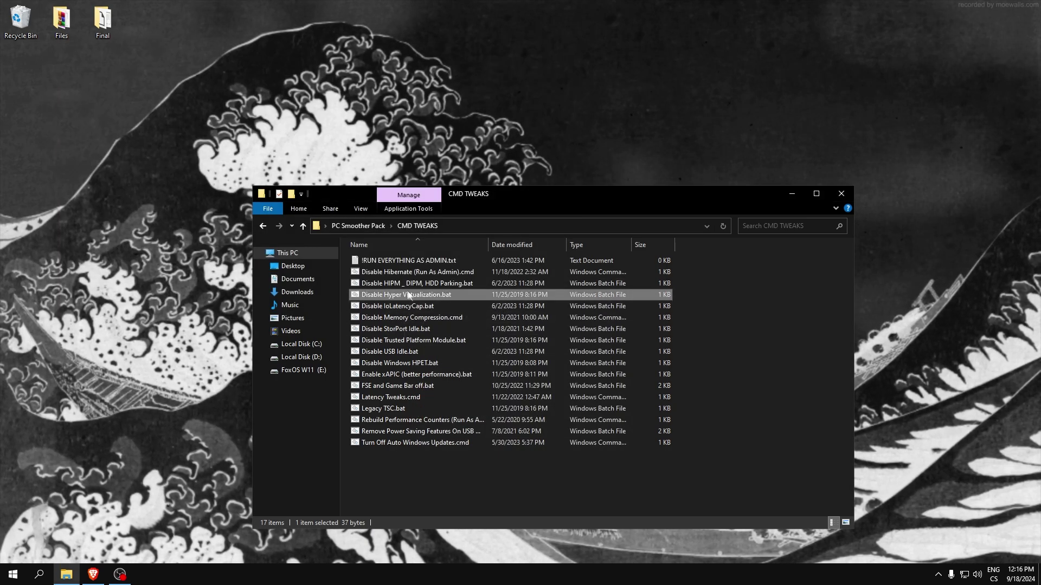
right_click(419, 306)
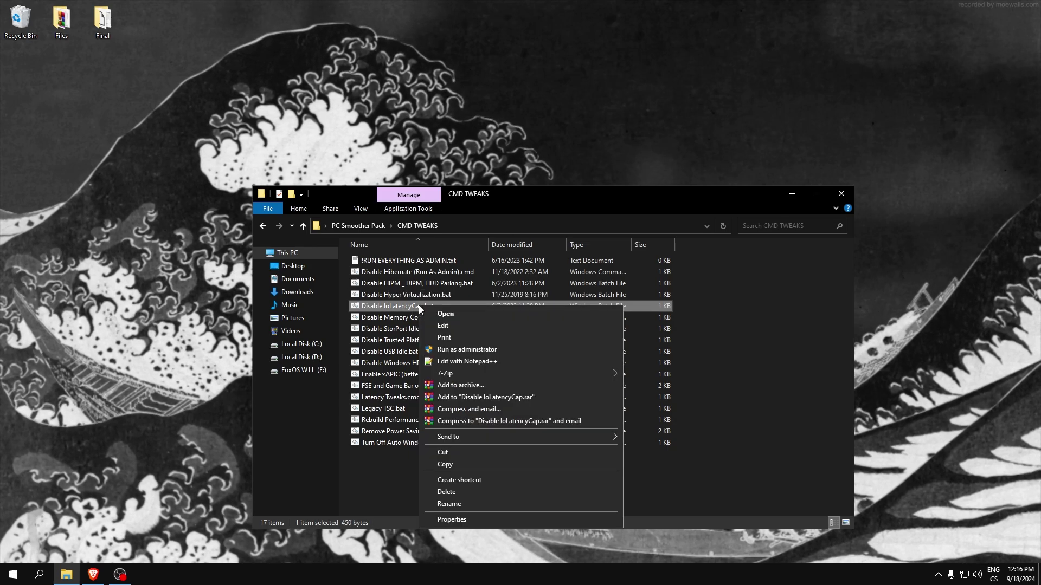
click(453, 351)
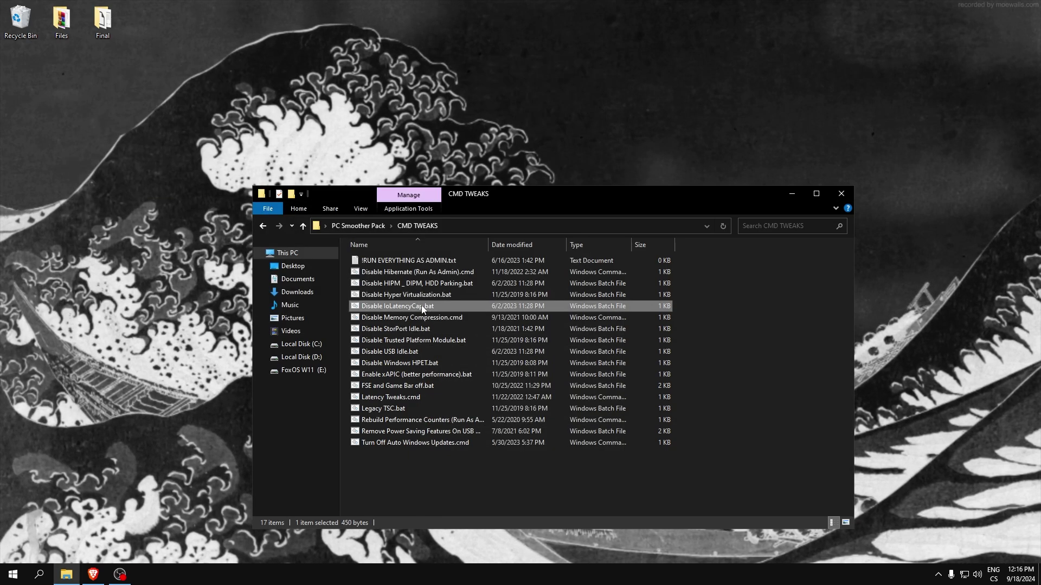
Step: Run Disable Memory Compression.cmd as administrator and dismiss its console window
right_click(402, 317)
click(425, 363)
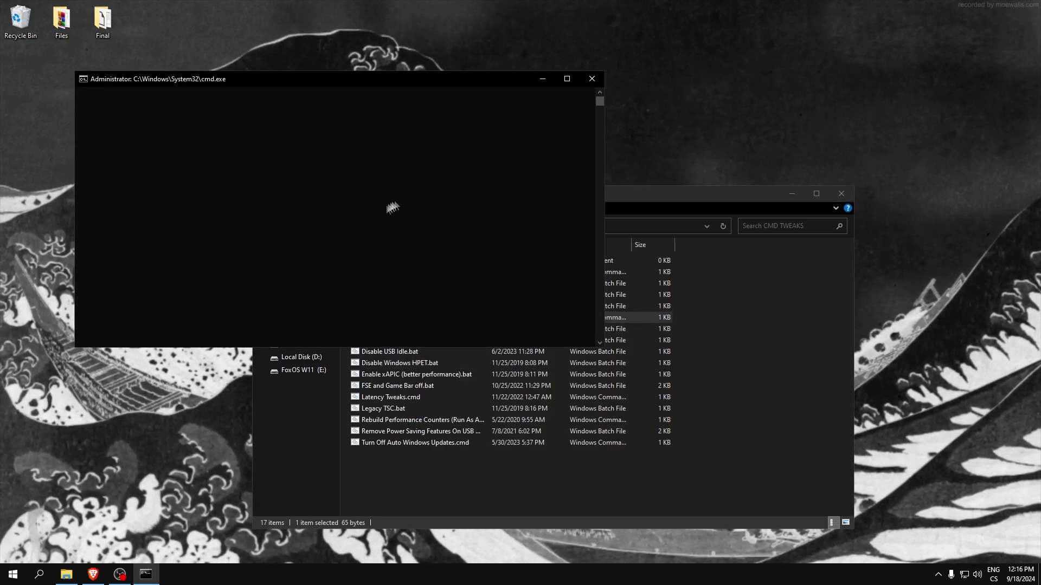
click(755, 342)
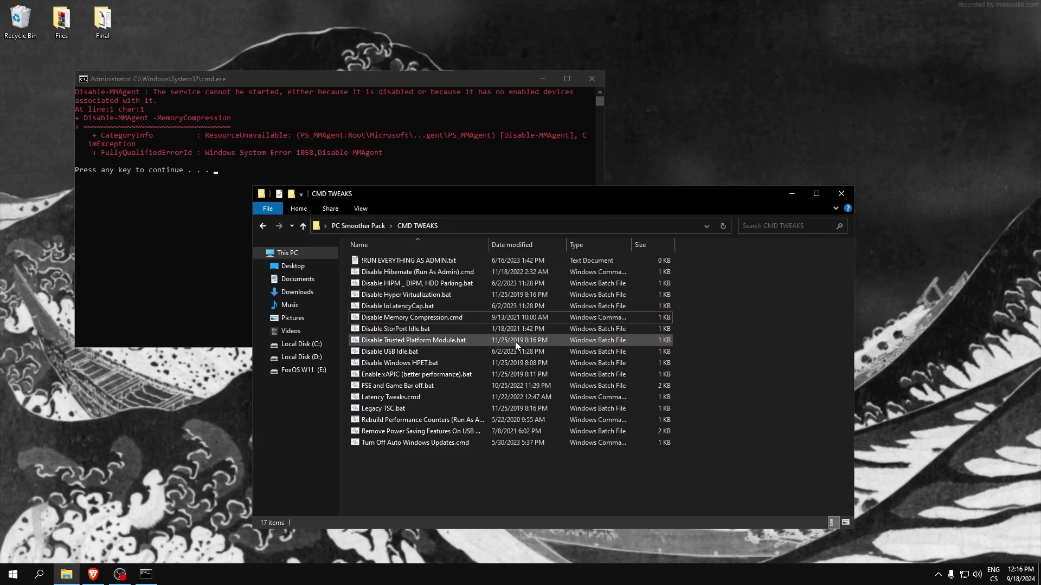
click(271, 80)
key(Return)
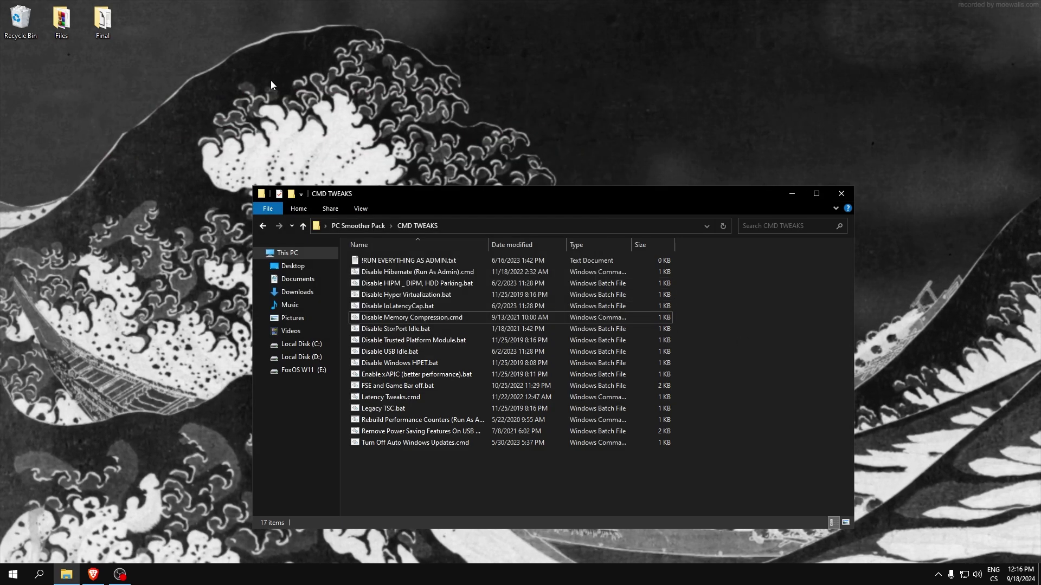
Step: Run Disable StorPort Idle.bat and Disable USB Idle.bat from the CMD TWEAKS folder as administrator
right_click(405, 329)
click(443, 375)
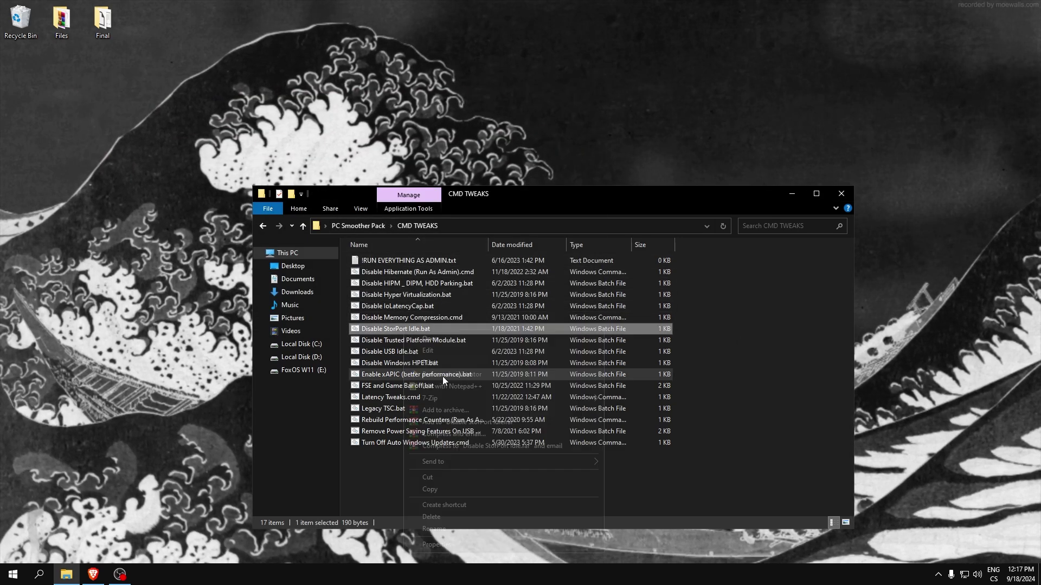
right_click(432, 340)
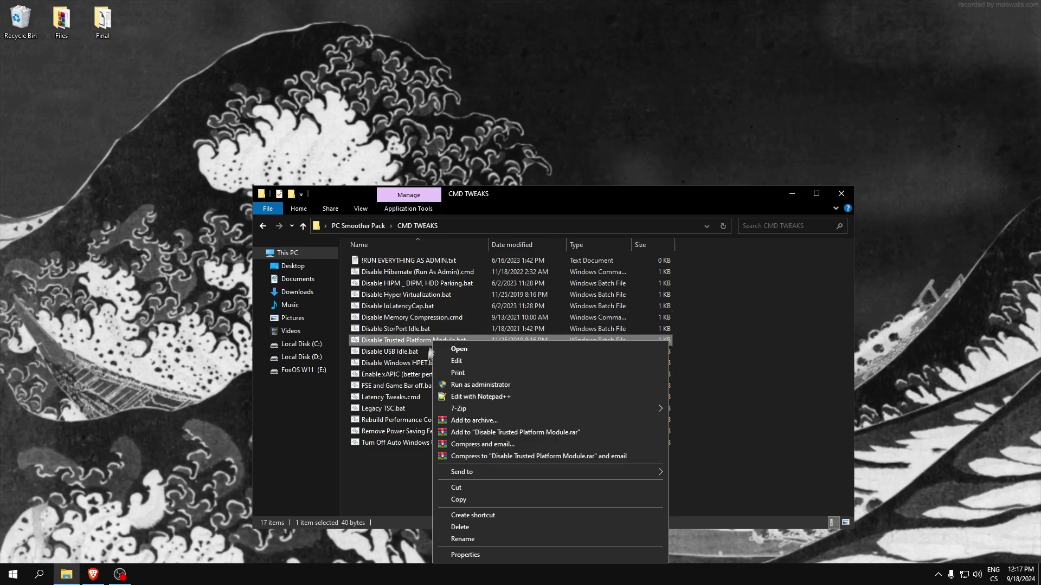
click(401, 354)
right_click(402, 353)
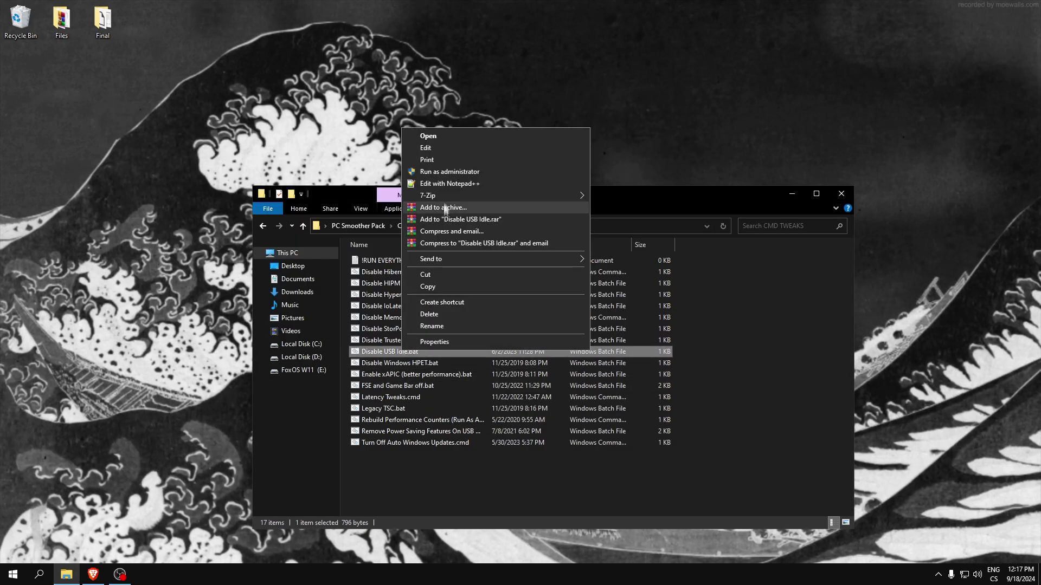
click(447, 172)
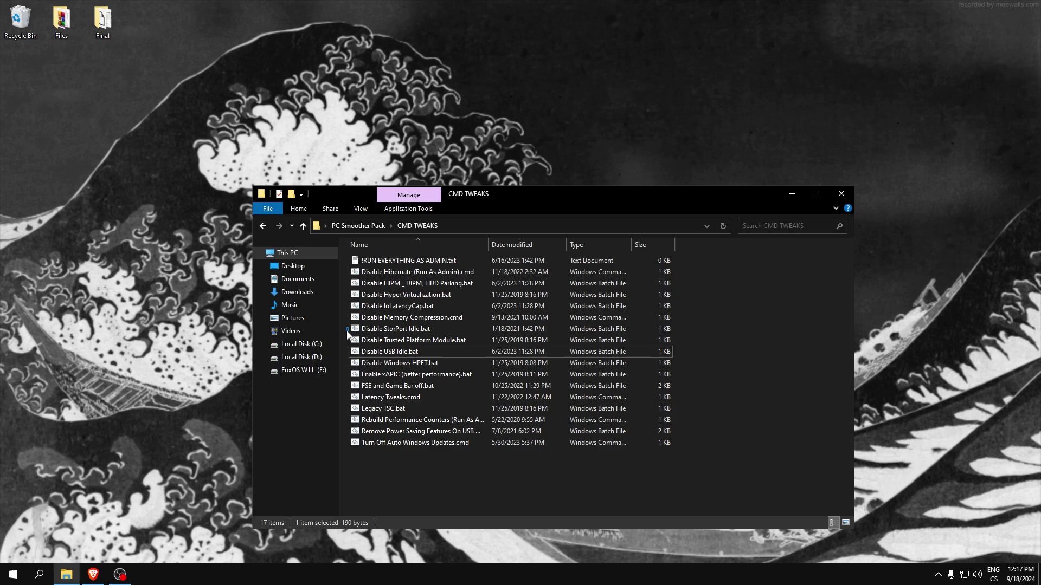
Step: Run Disable Windows HPET.bat and Enable xAPIC (better performance).bat as administrator
right_click(401, 363)
click(440, 187)
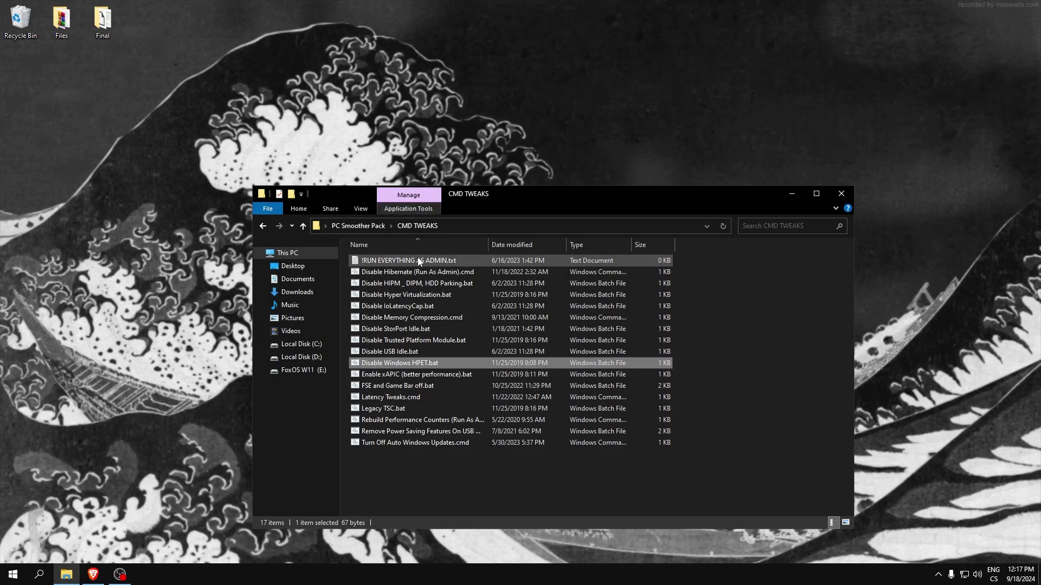
right_click(417, 374)
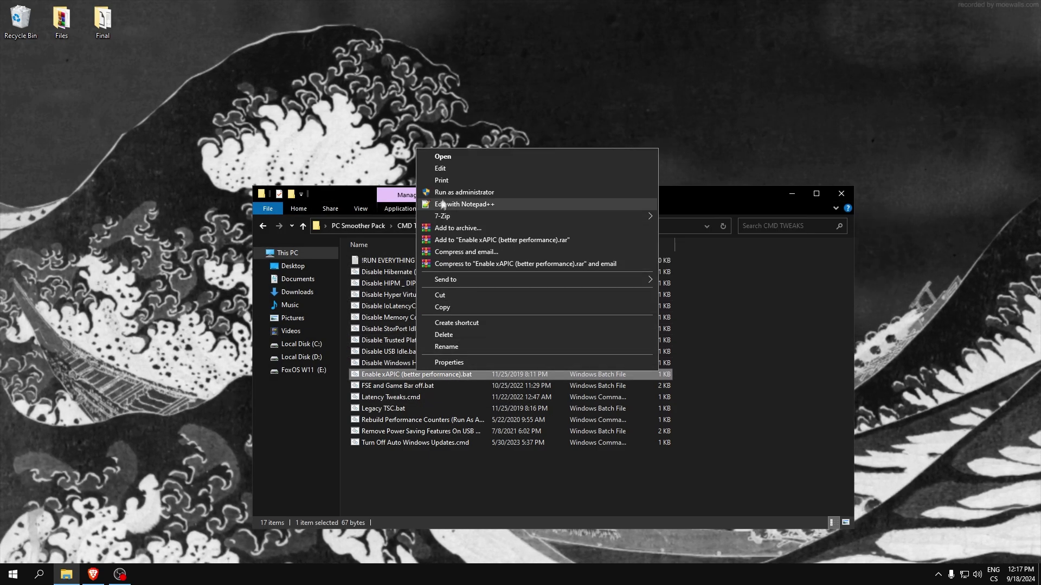
click(442, 192)
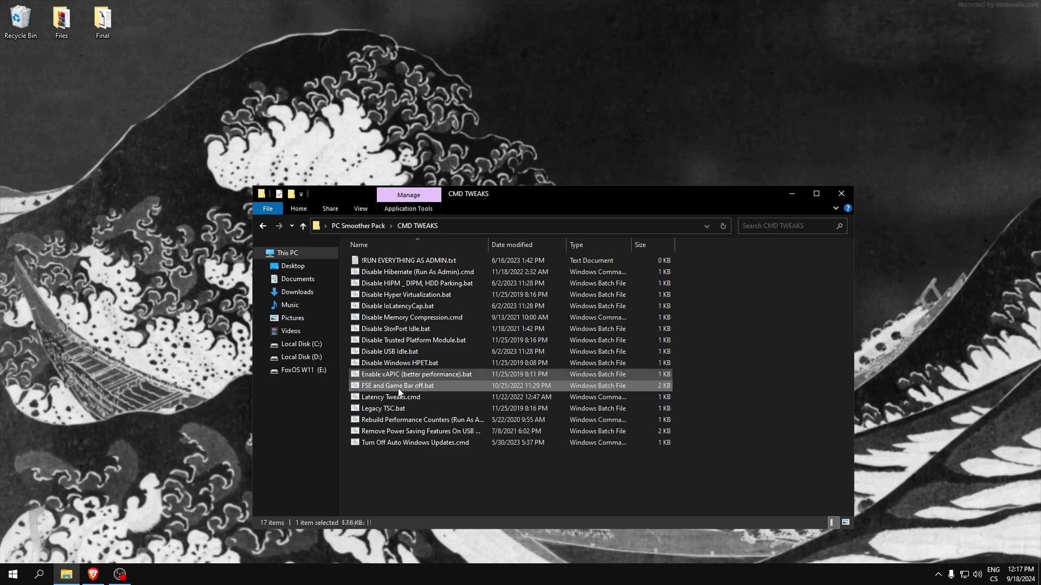
Step: Run FSE and Game Bar off.bat as administrator and dismiss its console window
right_click(399, 389)
click(434, 213)
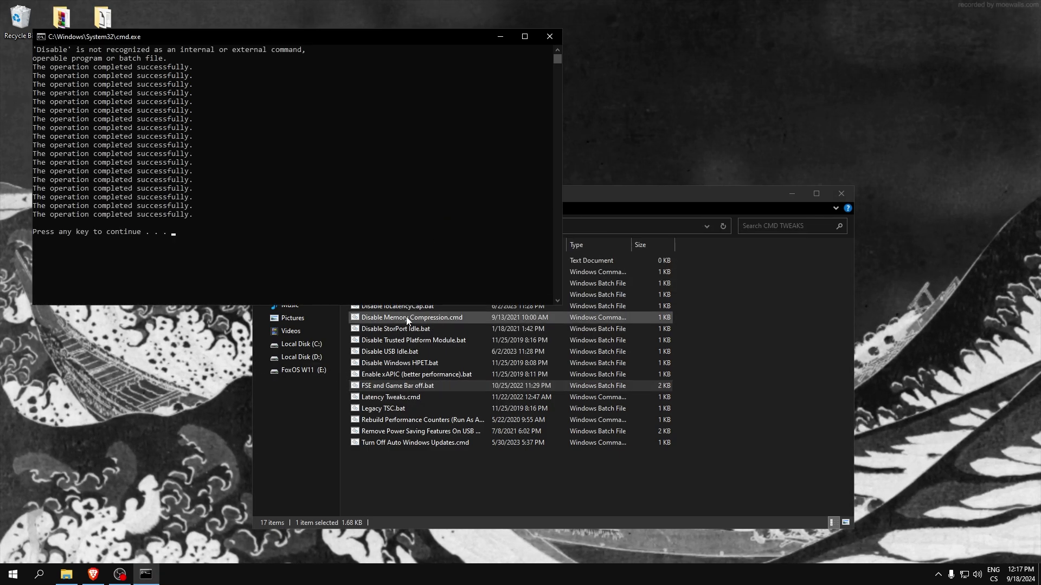
key(Return)
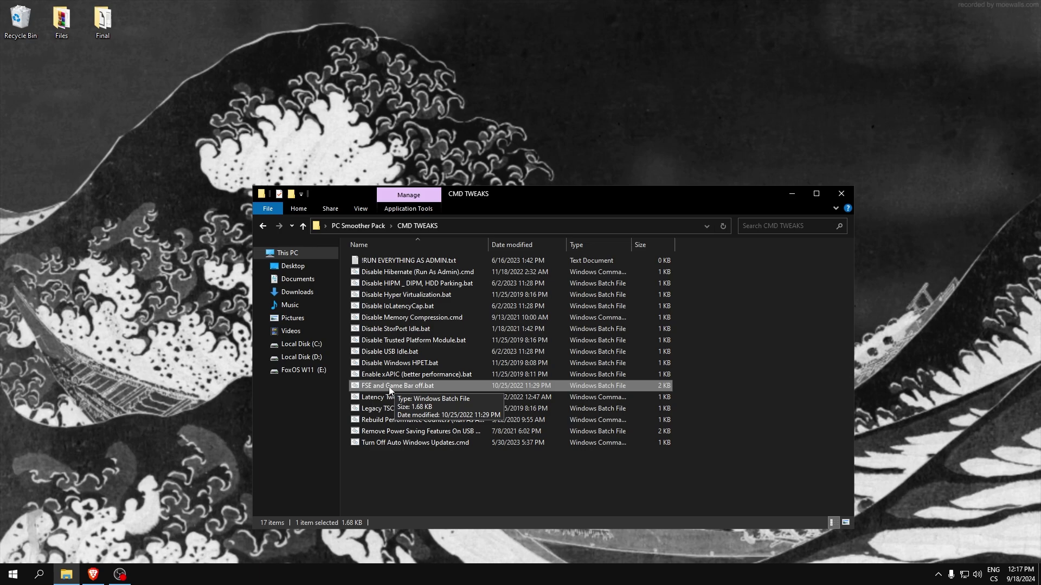
Step: Run Latency Tweaks.cmd as administrator, dismiss its console window, and run Legacy TSC.bat as administrator
drag(496, 200, 479, 193)
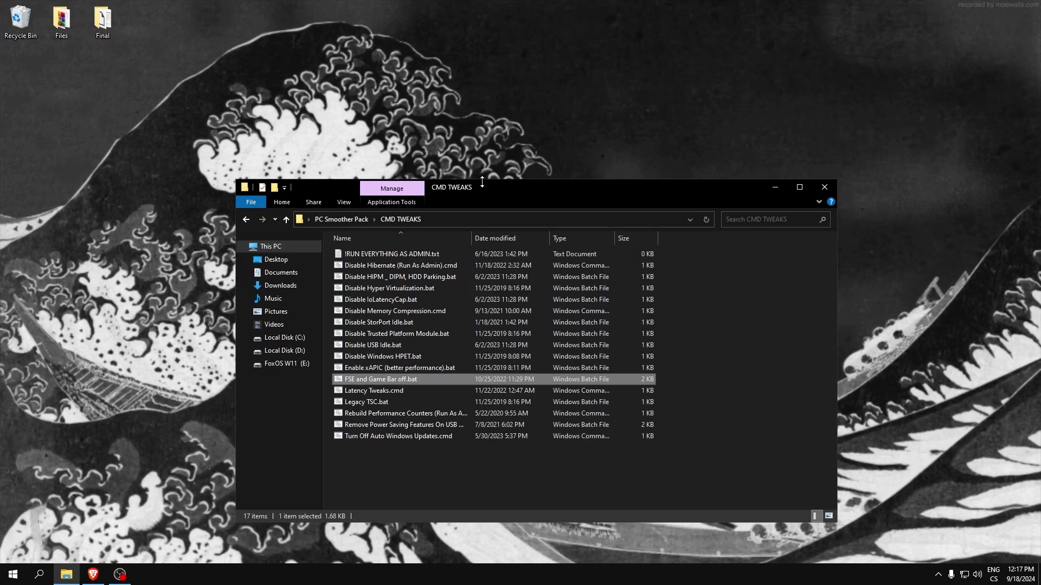
right_click(351, 391)
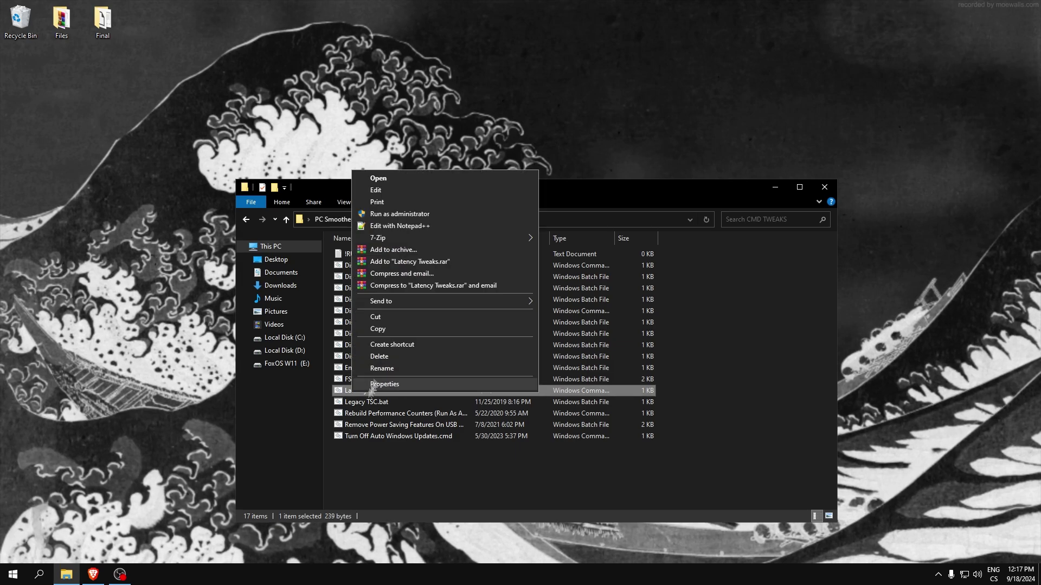
click(396, 180)
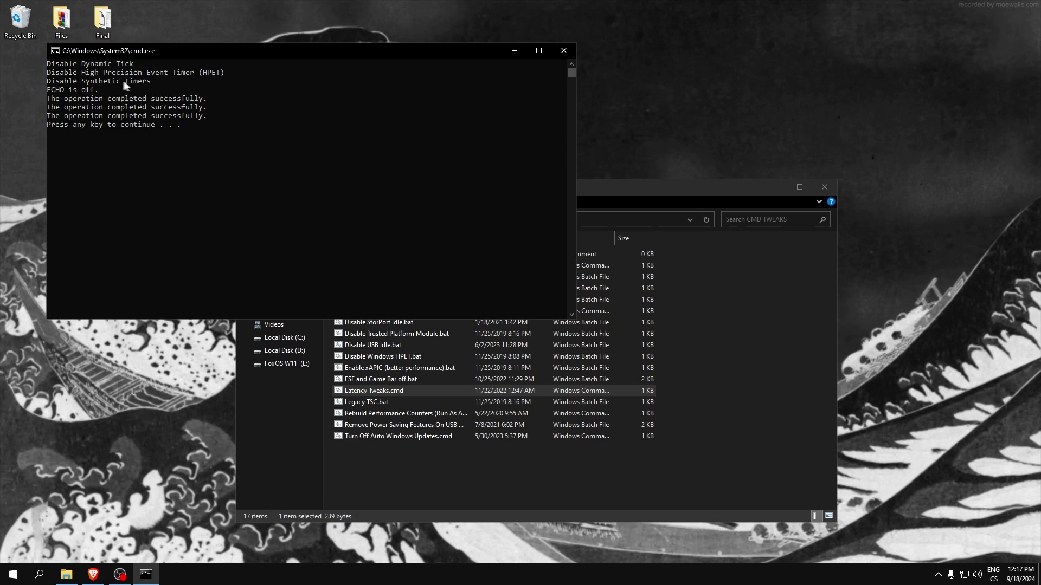
key(Return)
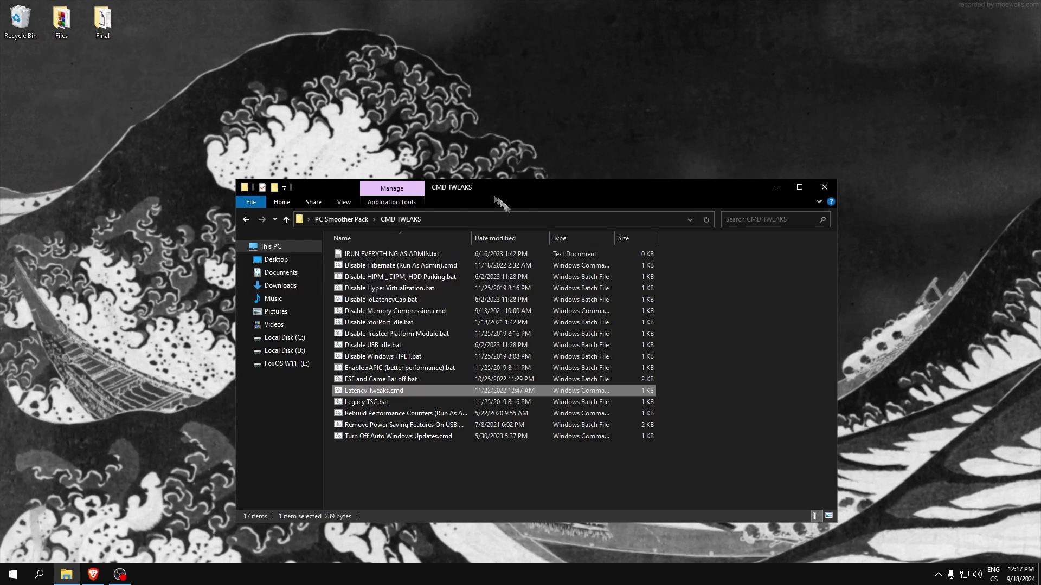
right_click(379, 401)
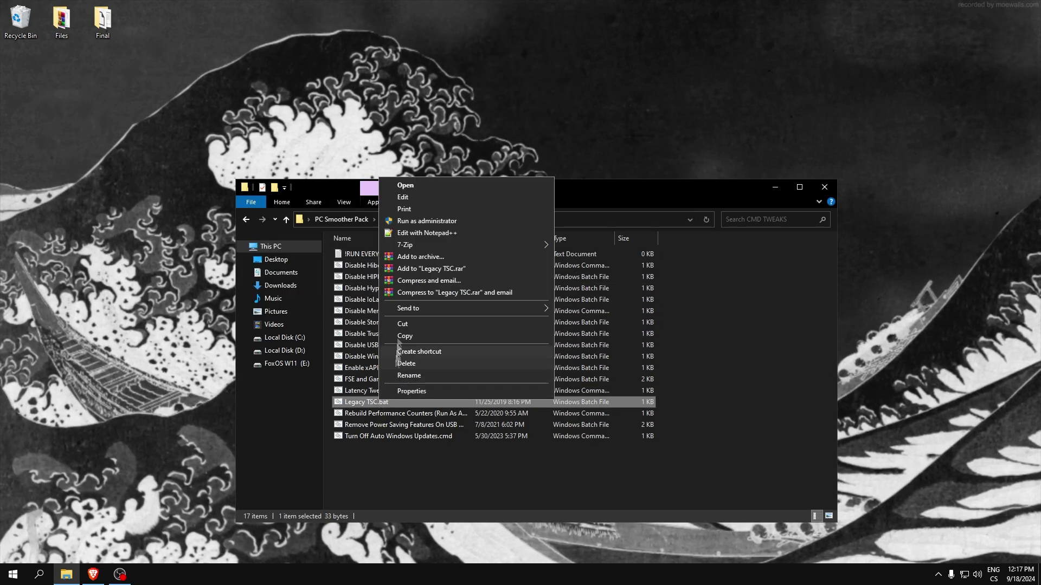
click(419, 221)
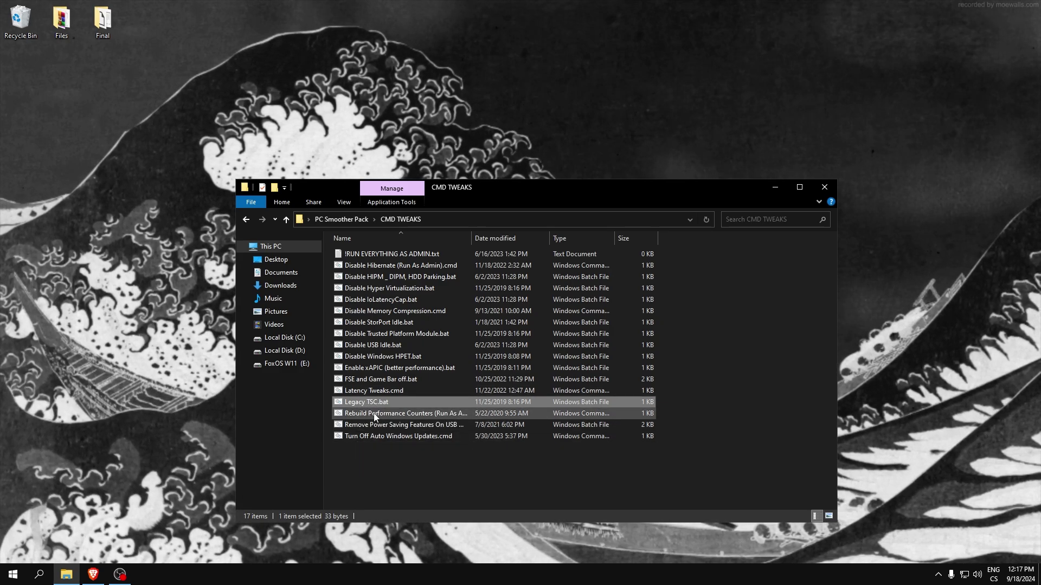
Step: Run the Rebuild Performance Counters script and Remove Power Saving Features On USB Devices.bat as administrator, dismissing the console window
right_click(374, 415)
click(420, 236)
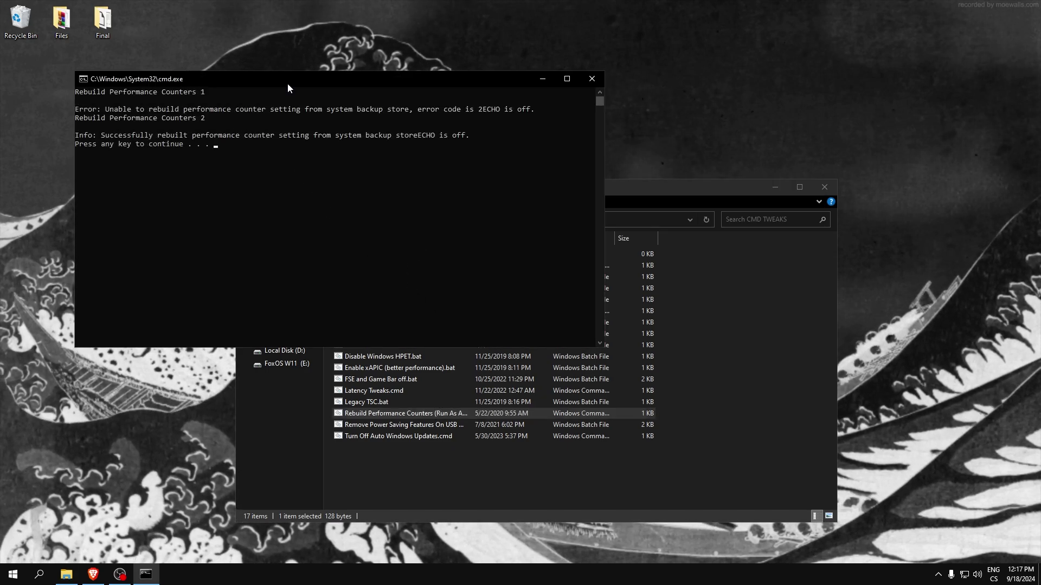
key(Return)
right_click(377, 428)
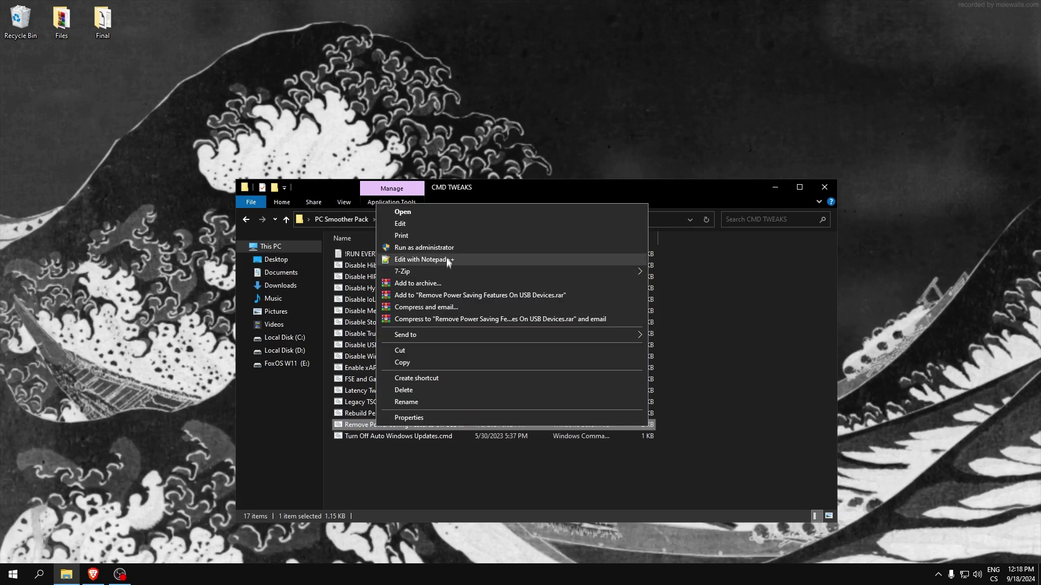
click(447, 257)
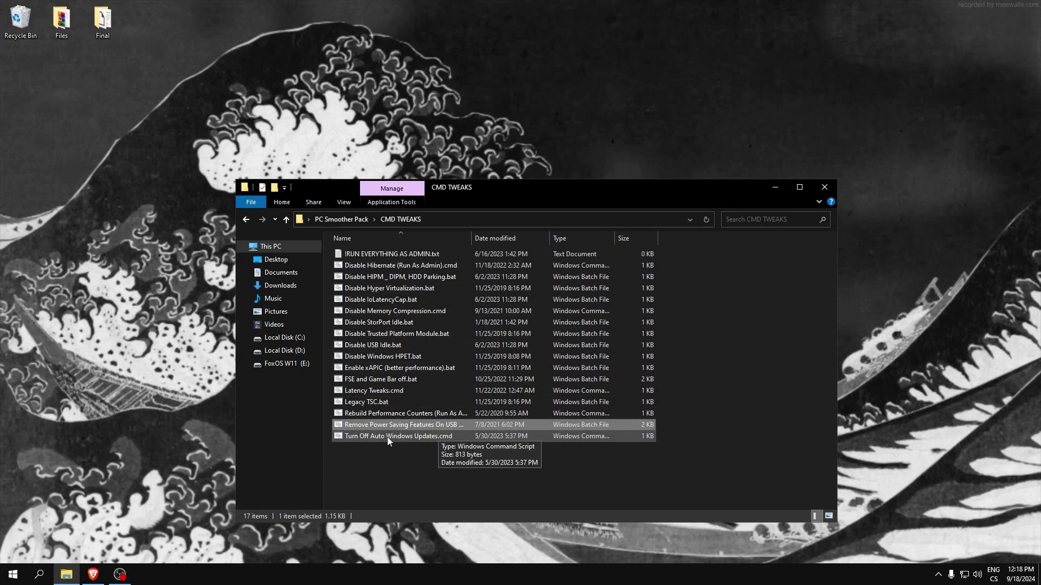
Step: Run Turn Off Auto Windows Updates.cmd as administrator, let it finish, and dismiss its console window
right_click(387, 436)
click(341, 450)
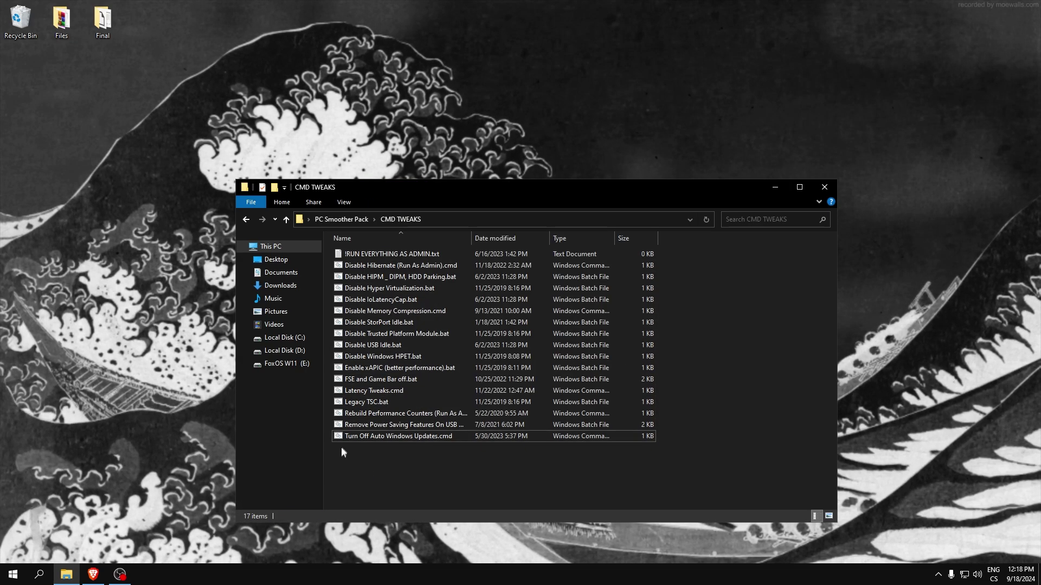
drag(341, 449, 382, 445)
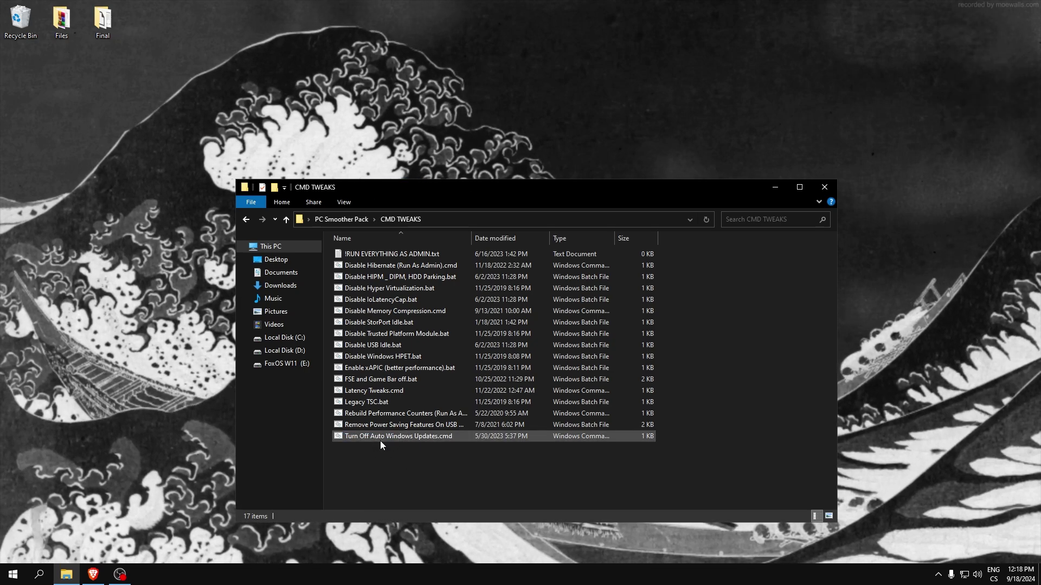
right_click(379, 441)
click(458, 262)
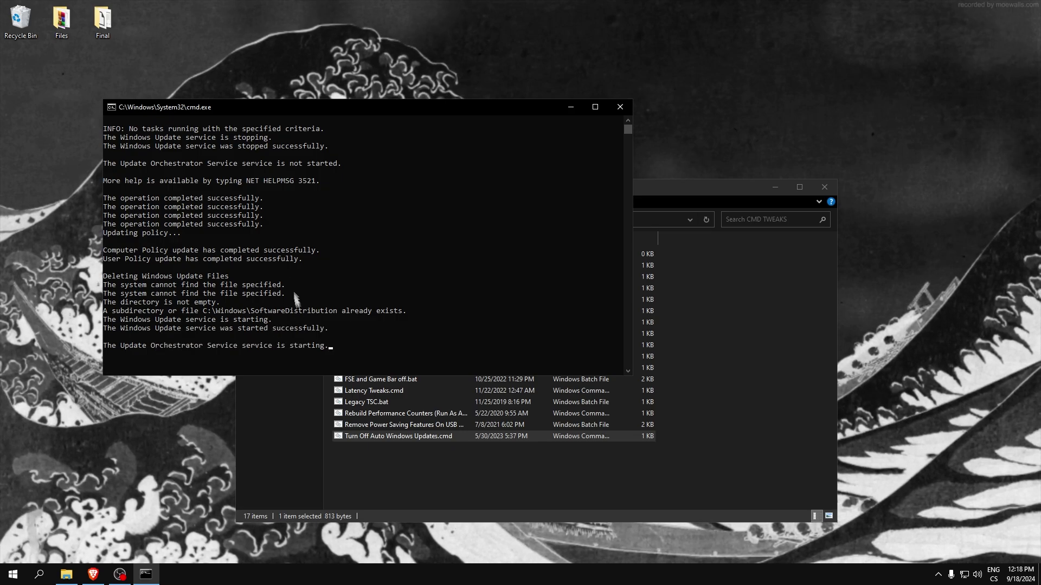
drag(261, 116, 749, 117)
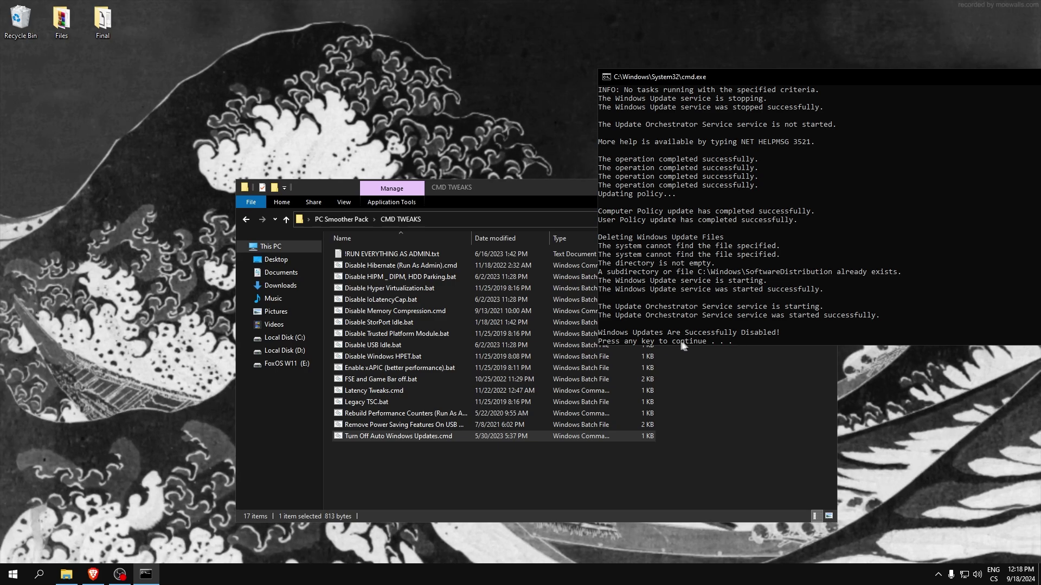
key(Return)
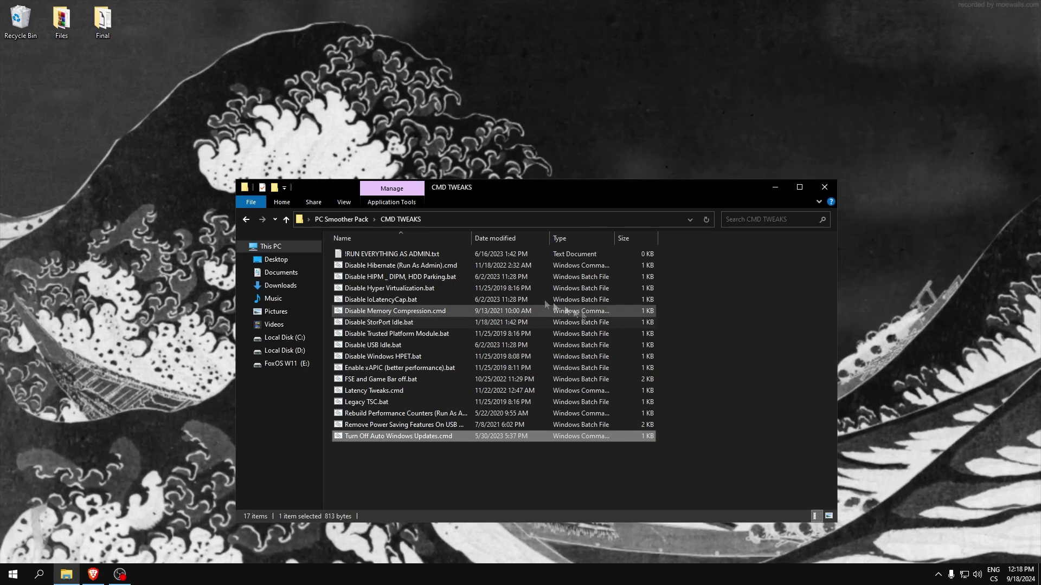
Step: In the GPU folder of PC Smoother Pack, merge Nvidia.reg from the NVIDIA subfolder into the registry
key(BackSpace)
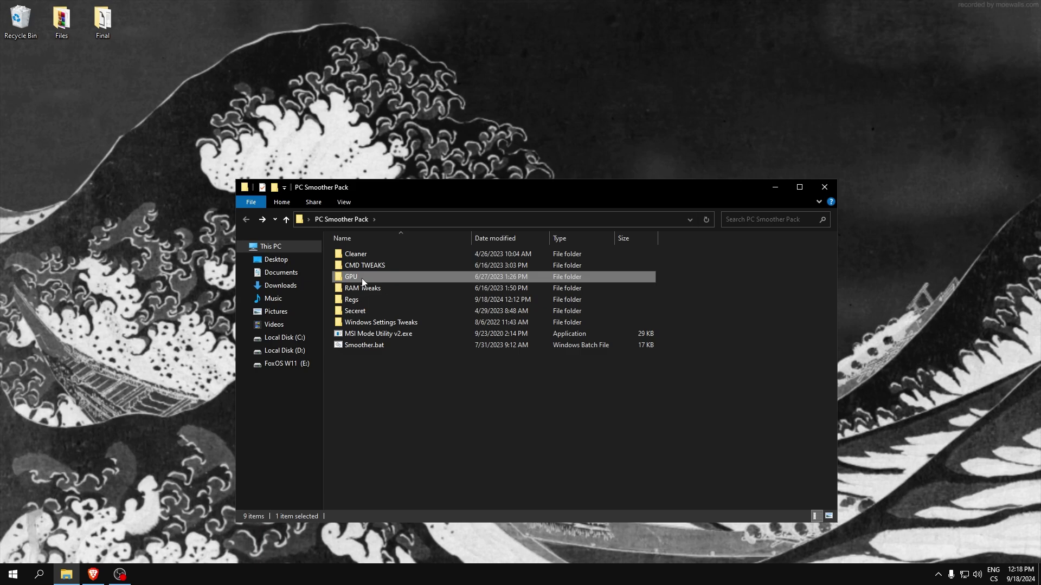
double_click(362, 277)
double_click(365, 265)
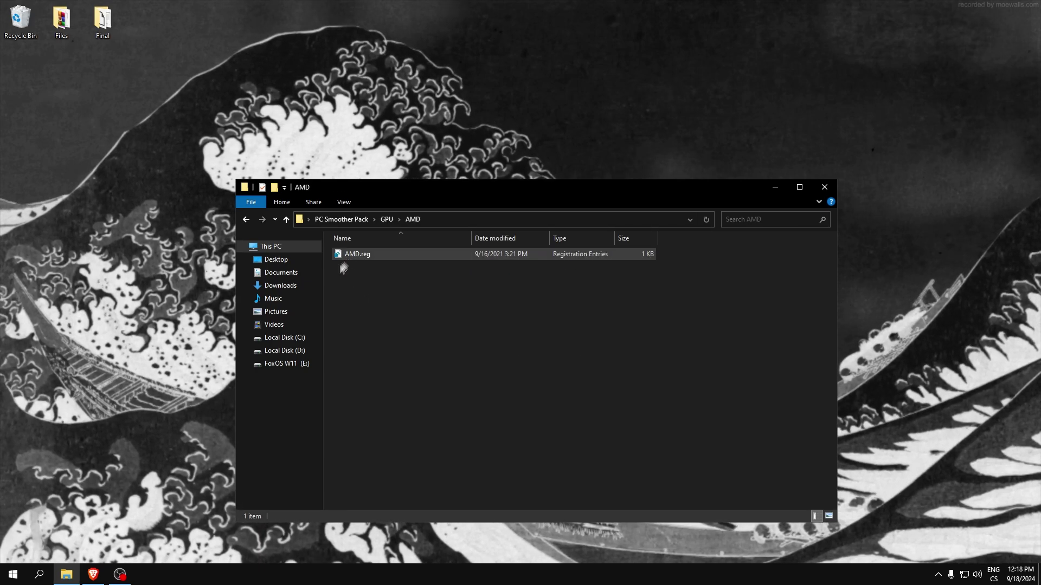
key(BackSpace)
double_click(349, 265)
double_click(366, 256)
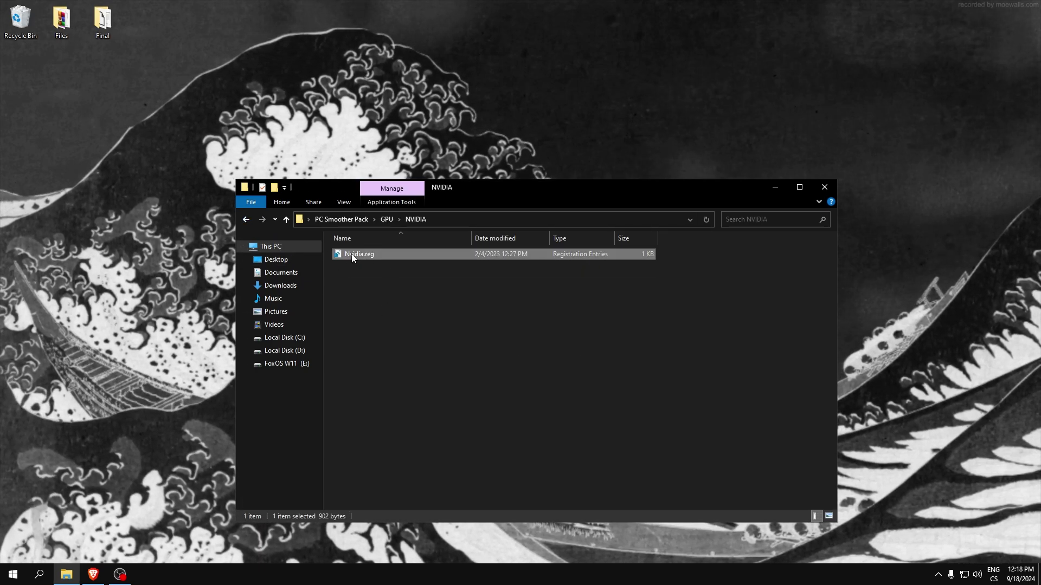
key(Return)
key(Return)
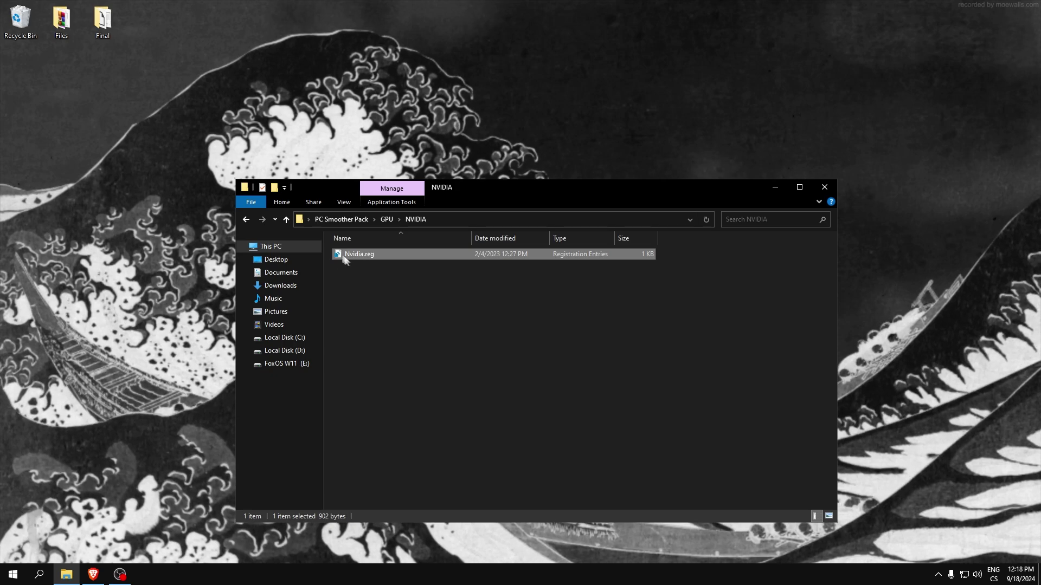
Step: Go back to PC Smoother Pack and merge the 1. Memory Management Optimizations registry file from the RAM Tweaks folder
key(BackSpace)
key(BackSpace)
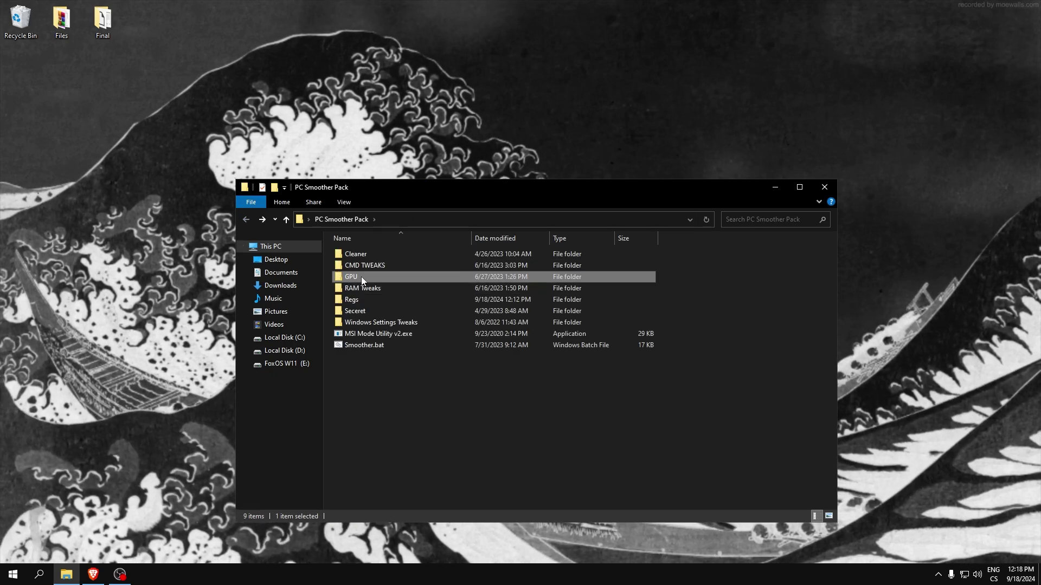
double_click(360, 275)
click(250, 223)
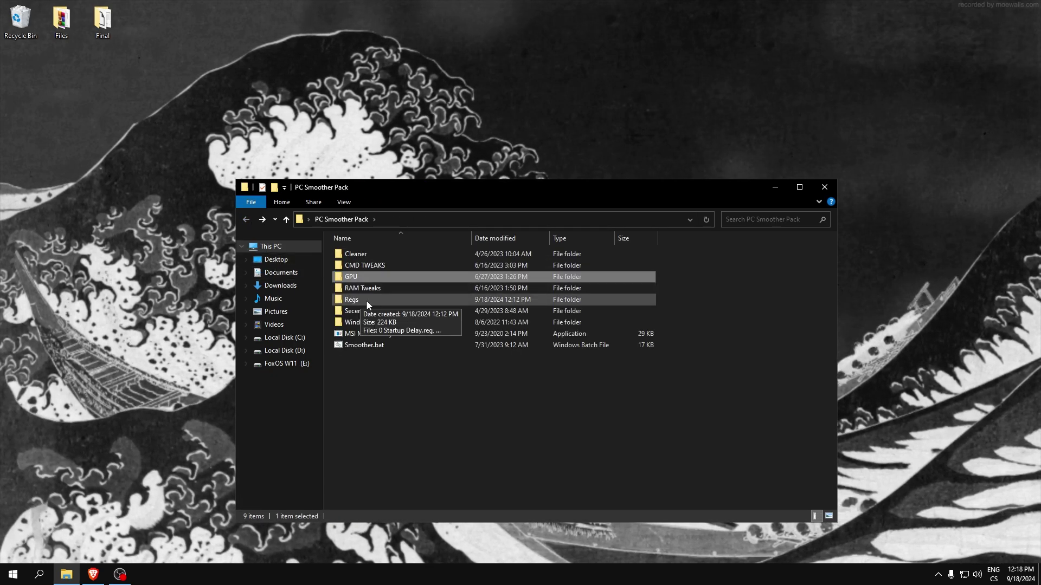
double_click(366, 299)
double_click(379, 265)
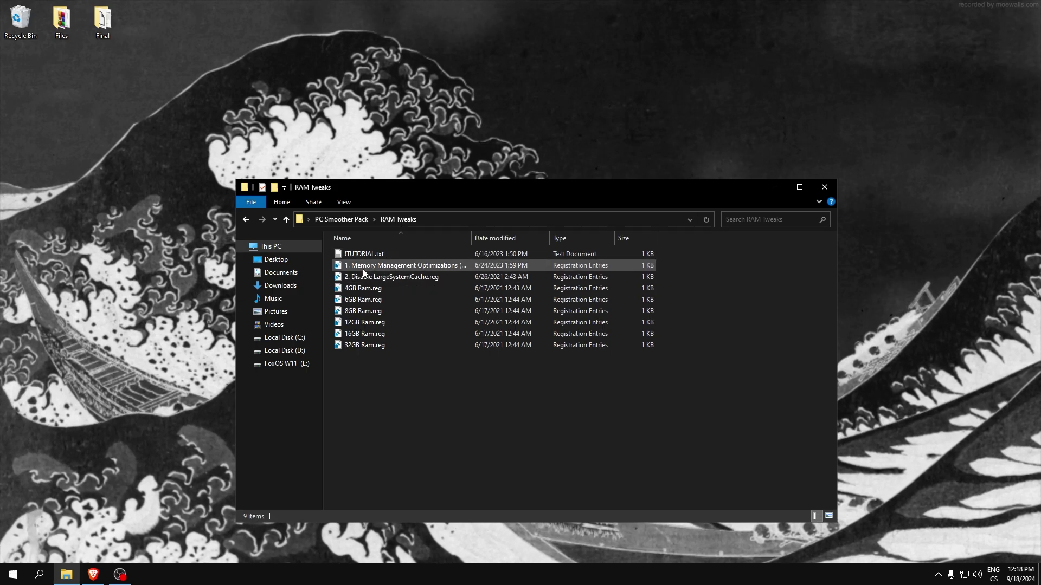
click(602, 305)
click(645, 289)
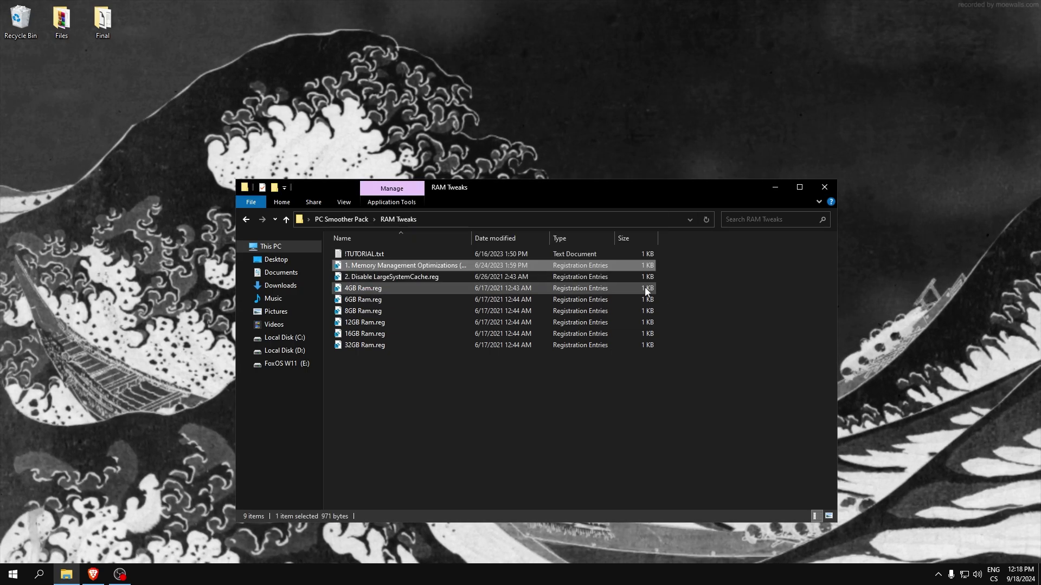
Step: Merge 2. Disable LargeSystemCache.reg from the RAM Tweaks folder into the registry
right_click(398, 280)
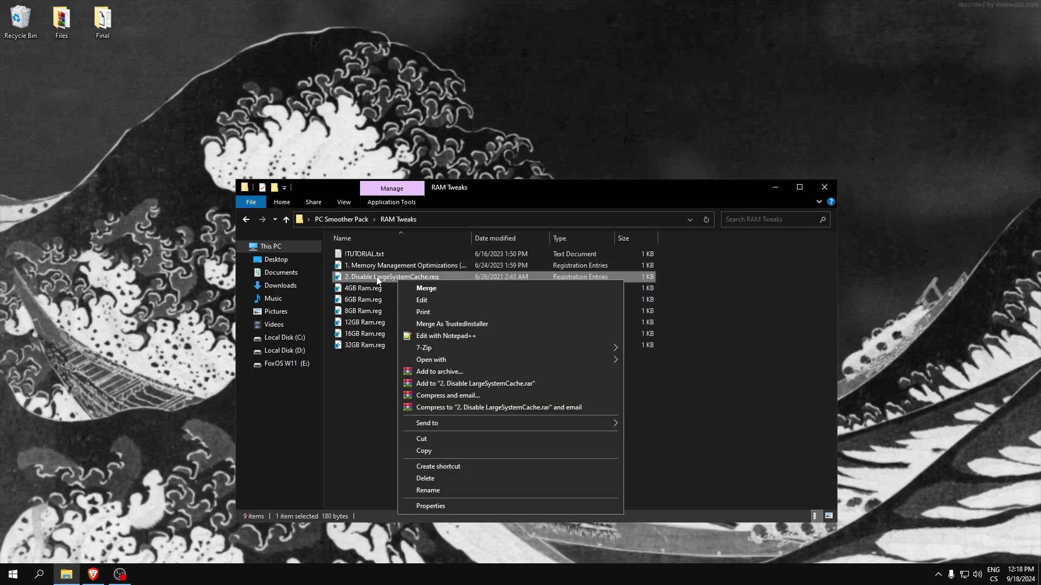
double_click(376, 276)
click(602, 305)
click(645, 288)
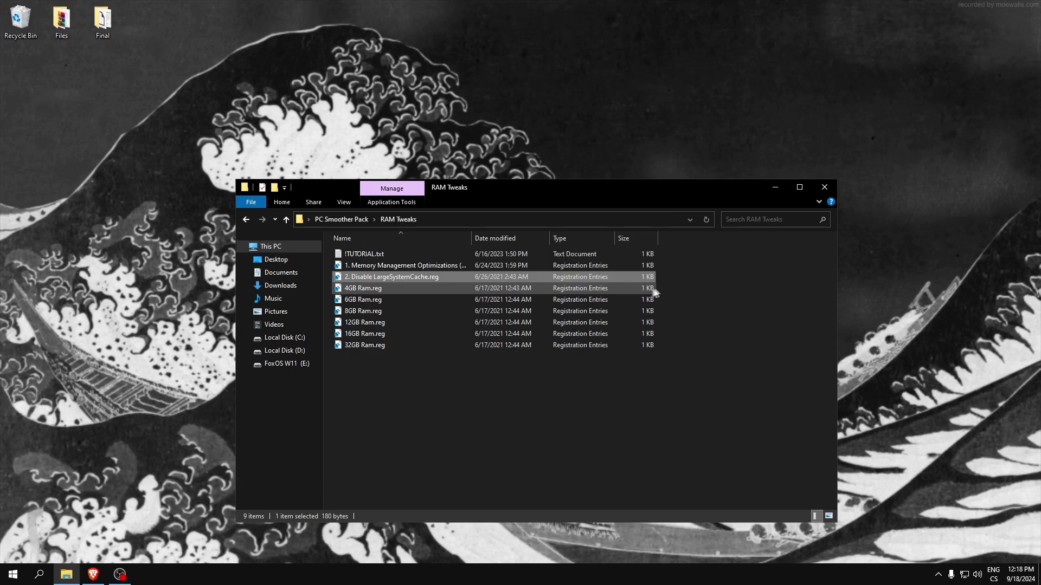
drag(676, 276, 708, 266)
click(350, 280)
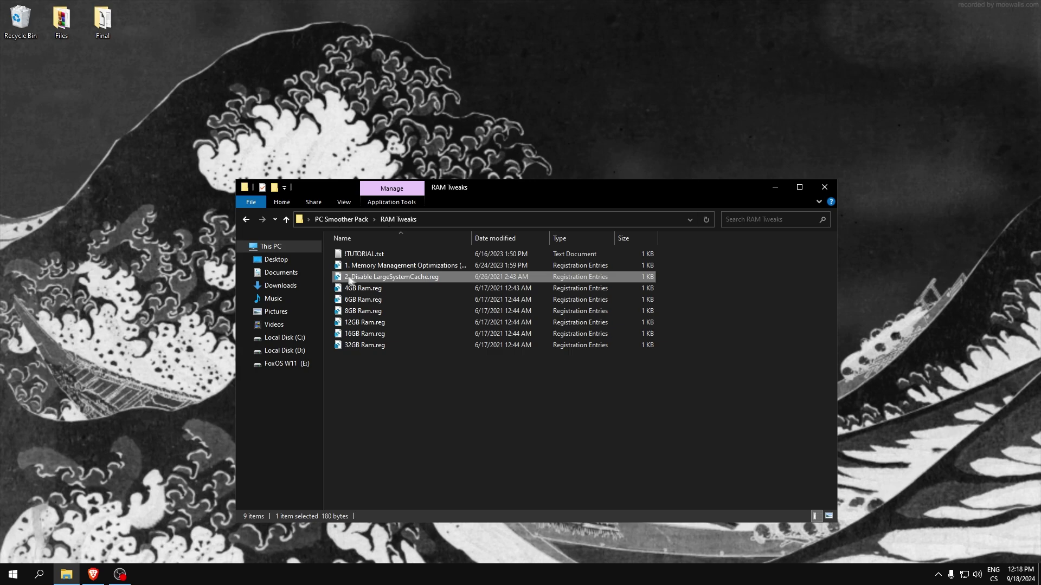
right_click(386, 276)
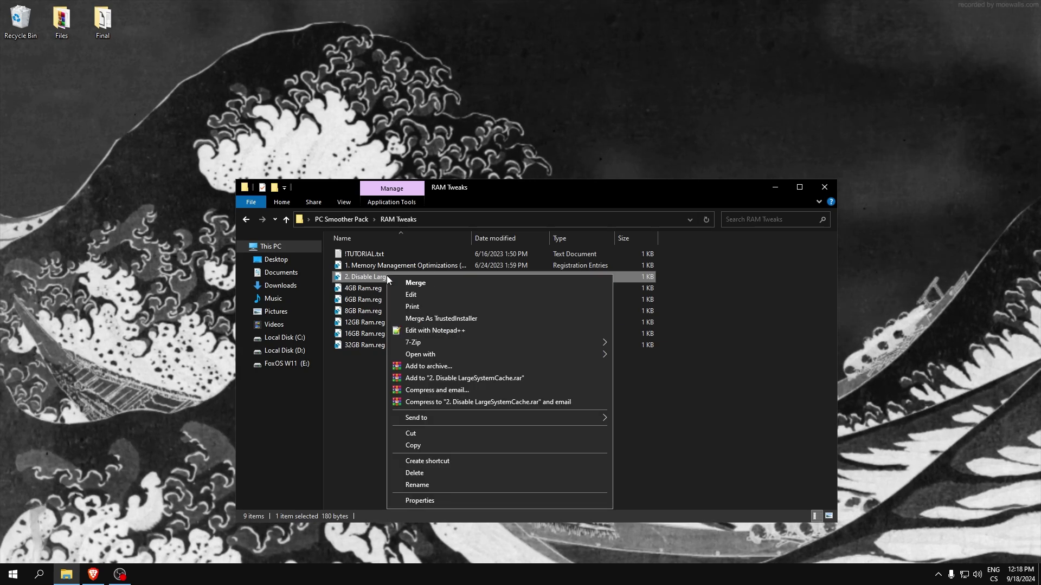
click(367, 279)
click(470, 279)
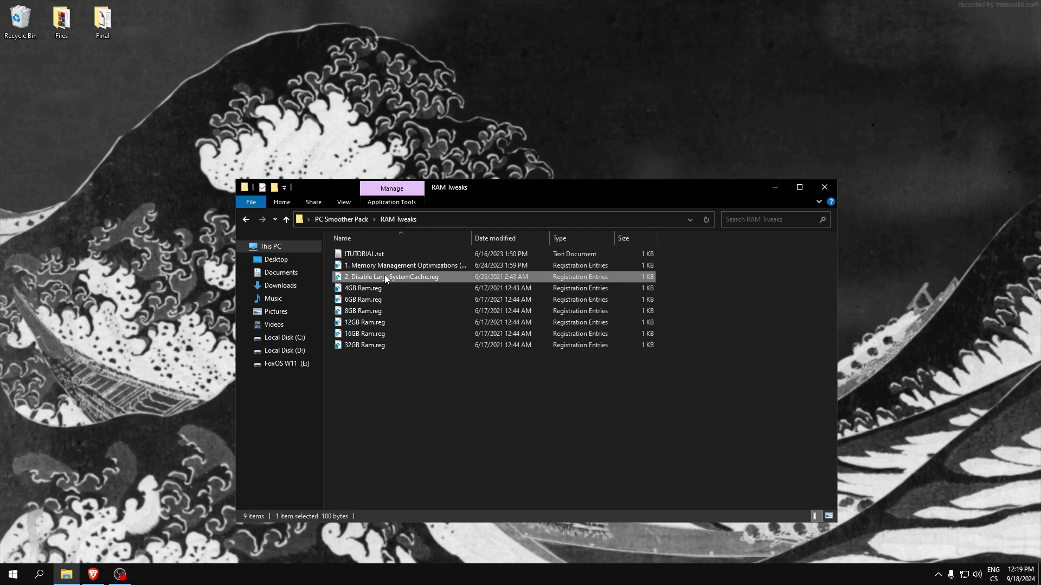
Step: Open 2. Disable LargeSystemCache.reg for editing, examine its LargeSystemCache dword line, and close it without saving
right_click(389, 277)
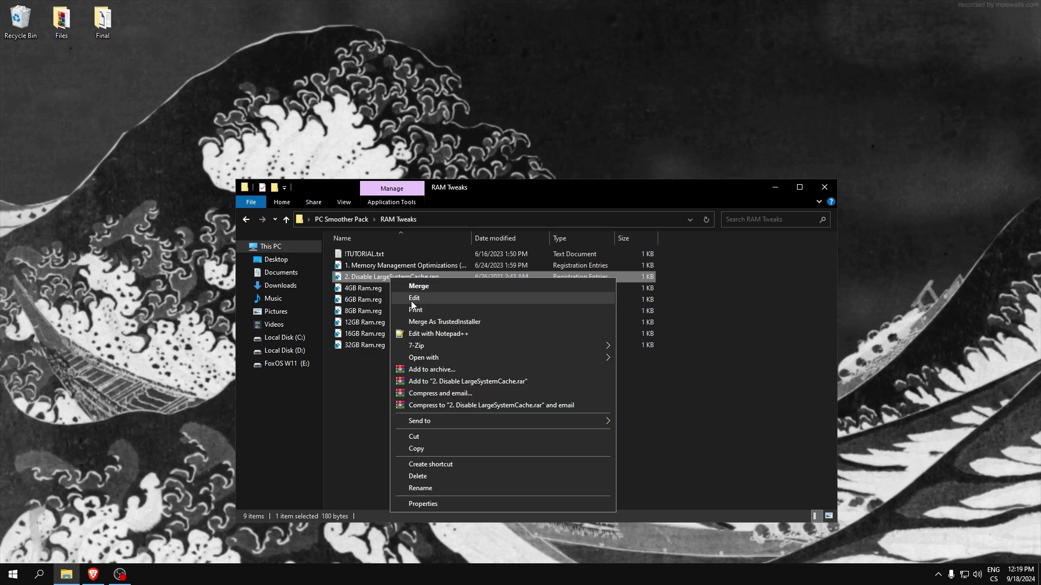
click(393, 296)
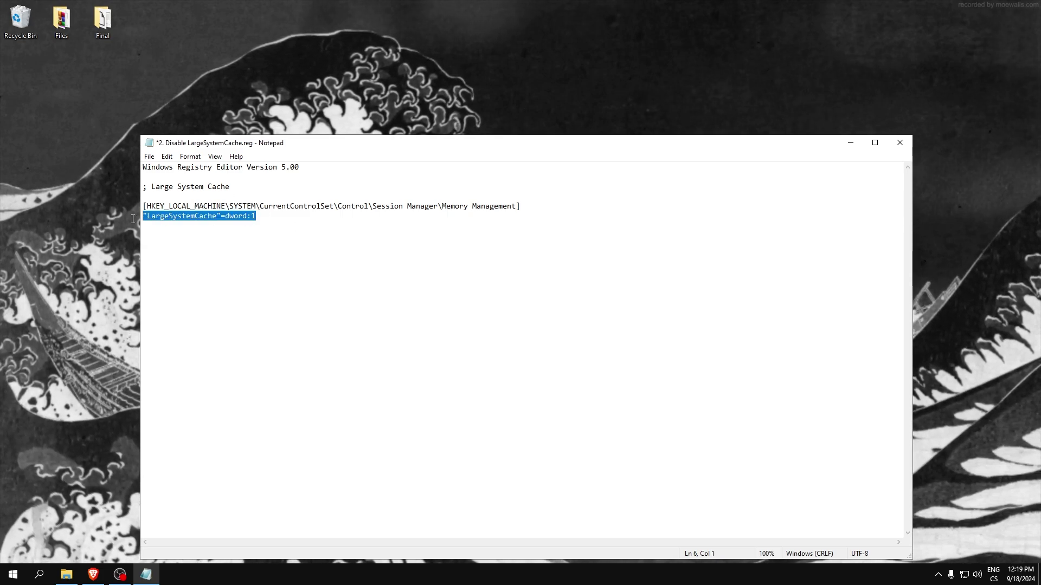
mouse_move(179, 146)
mouse_down()
mouse_move(205, 155)
mouse_move(163, 134)
mouse_up()
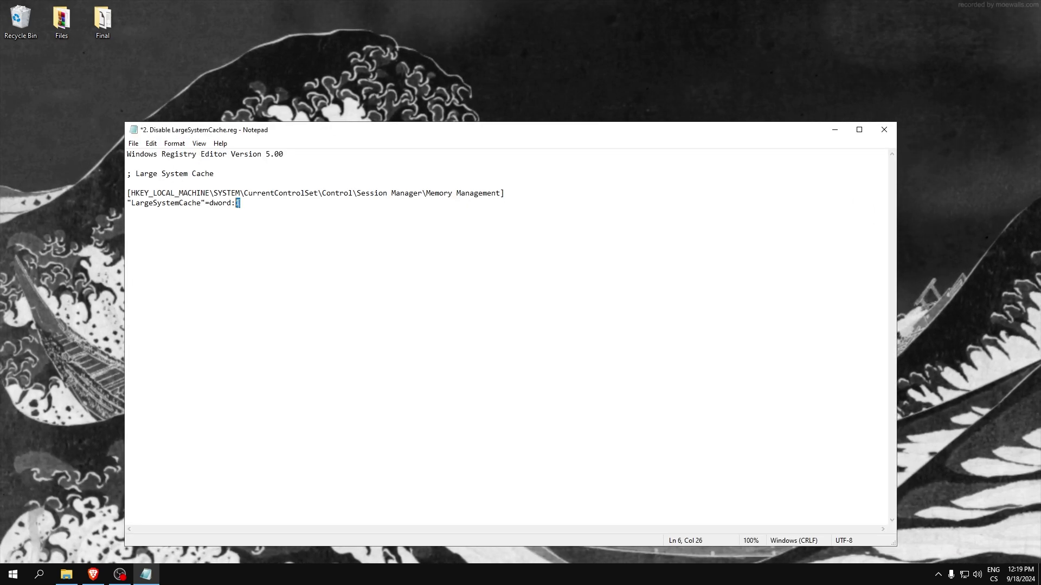
click(886, 132)
click(548, 304)
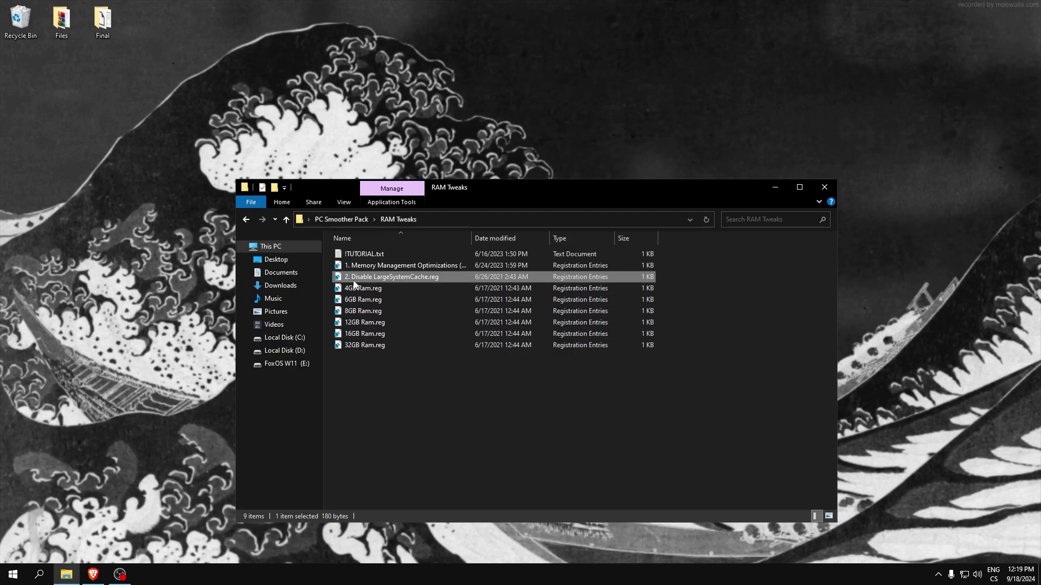
Step: Check the PC's installed memory on the Performance page of Task Manager, and close Task Manager
mouse_move(398, 372)
mouse_down()
mouse_move(345, 286)
mouse_move(400, 363)
mouse_up()
right_click(483, 575)
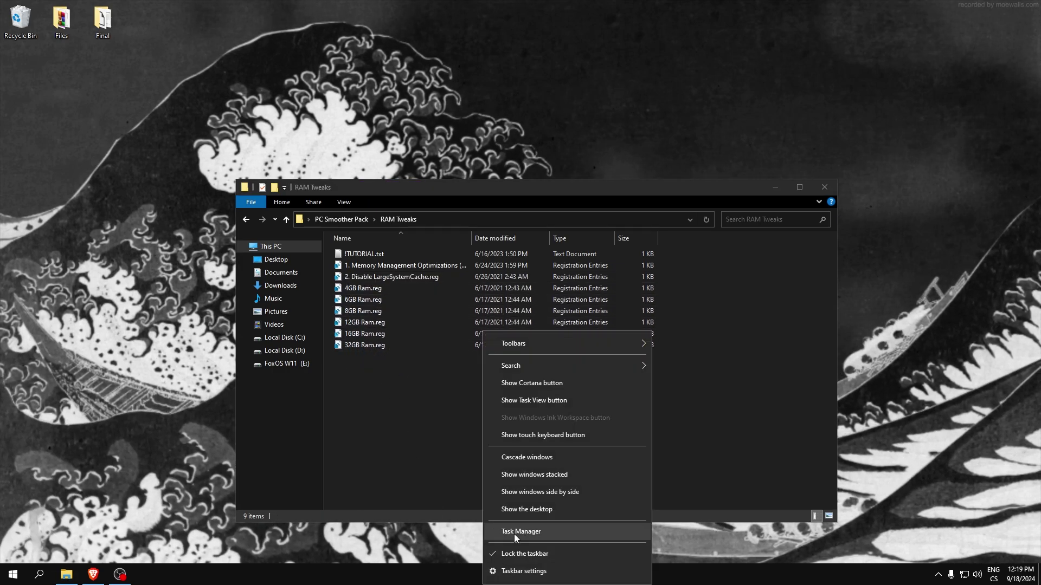
click(515, 531)
click(391, 212)
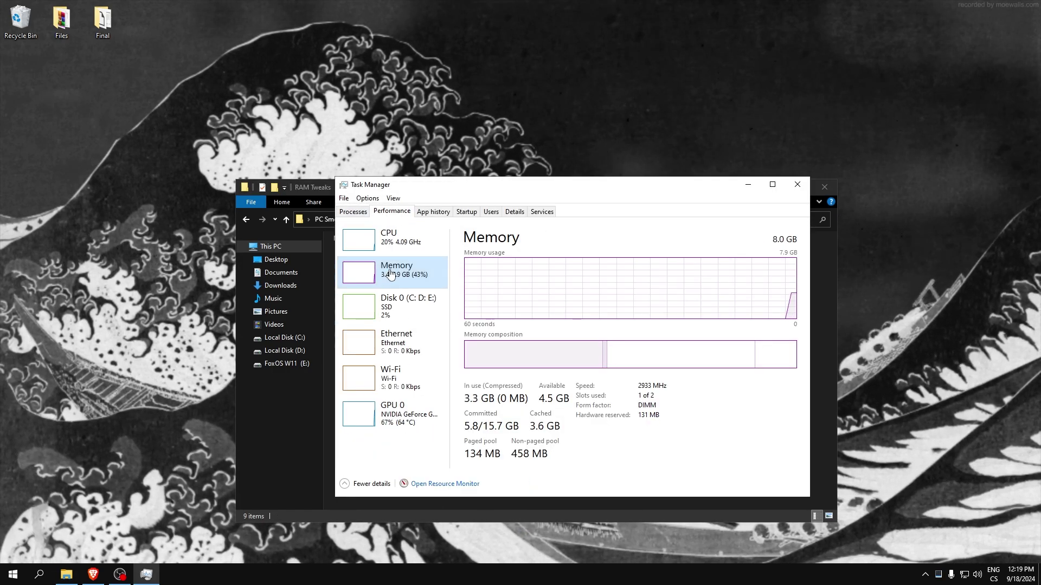
click(797, 185)
Step: Merge 8GB Ram.reg from the RAM Tweaks folder into the registry
double_click(376, 310)
key(Return)
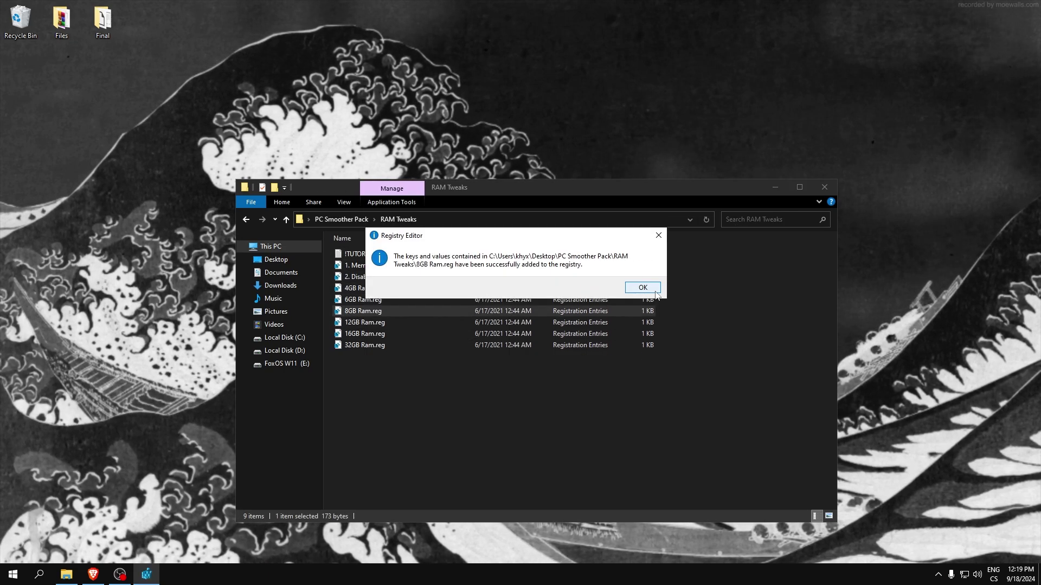
key(Return)
Step: Go back to PC Smoother Pack, open the Regs folder, and move its window higher on the desktop
click(246, 219)
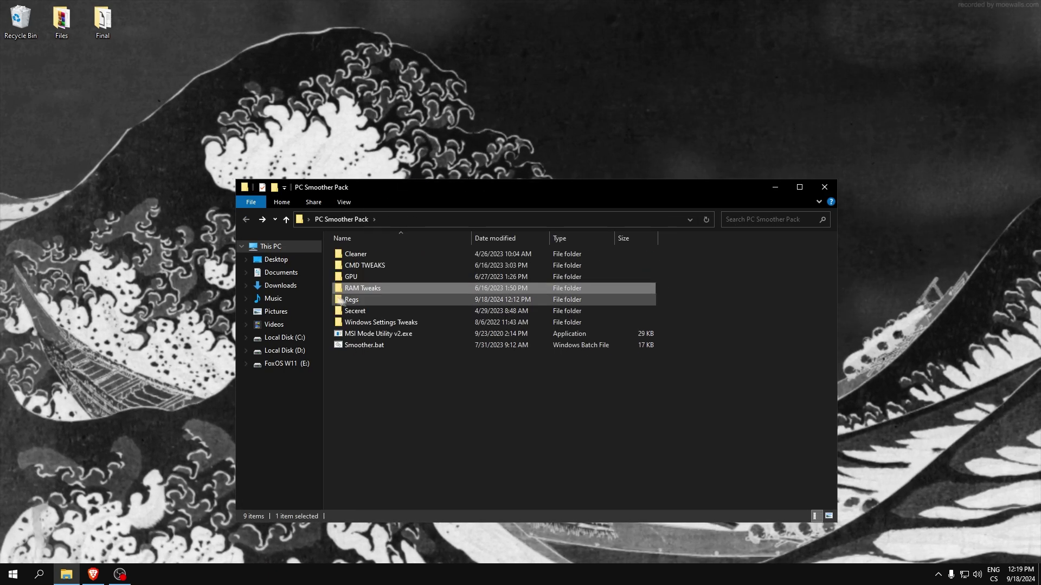
double_click(352, 300)
scroll(414, 282, down, 9)
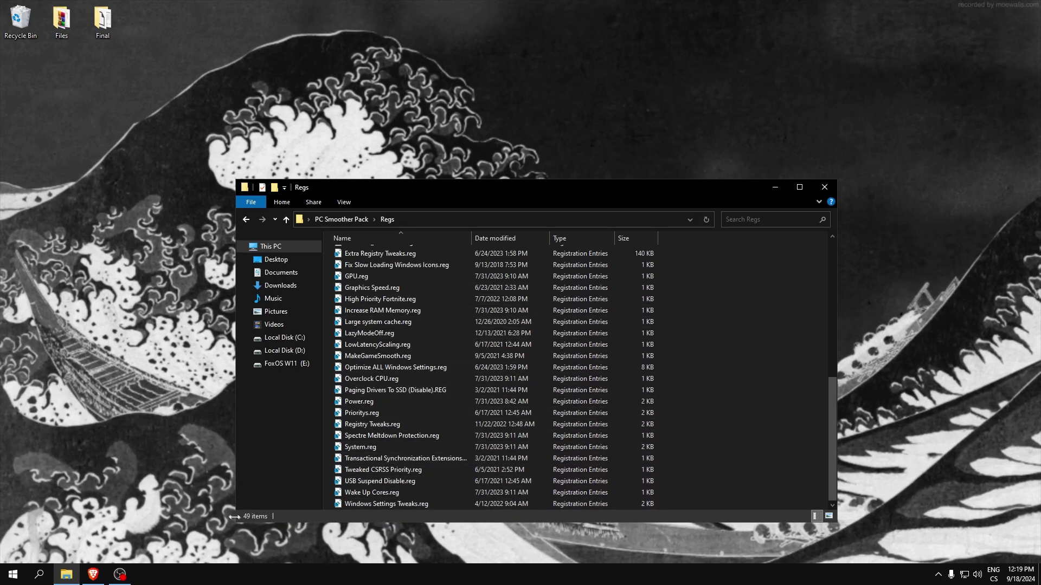
drag(451, 199, 461, 39)
scroll(415, 268, up, 6)
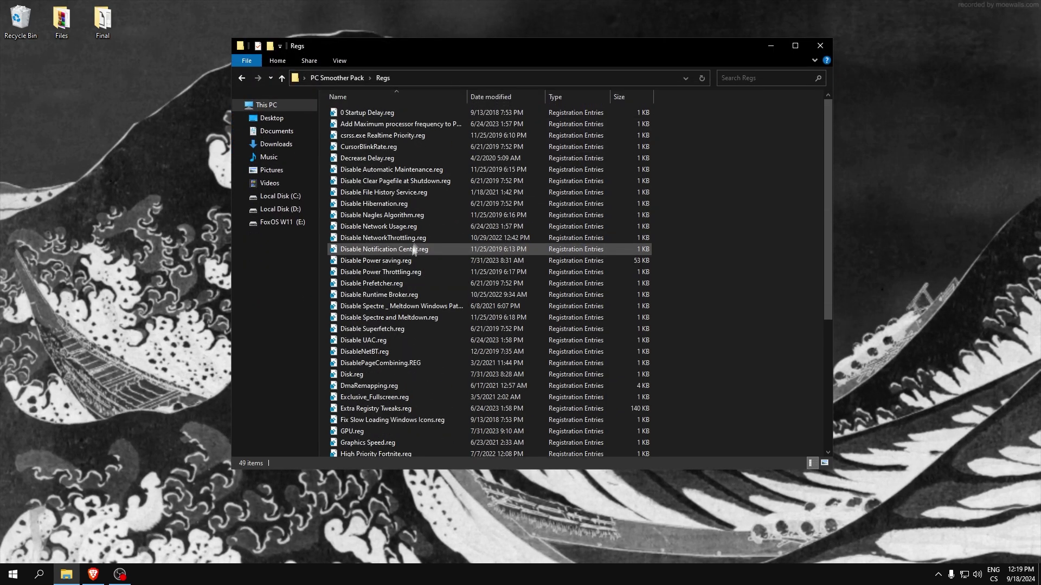
Step: Merge 0 Startup Delay.reg and the Add Maximum processor frequency registry file from the Regs folder into the registry
click(376, 114)
double_click(376, 115)
click(375, 122)
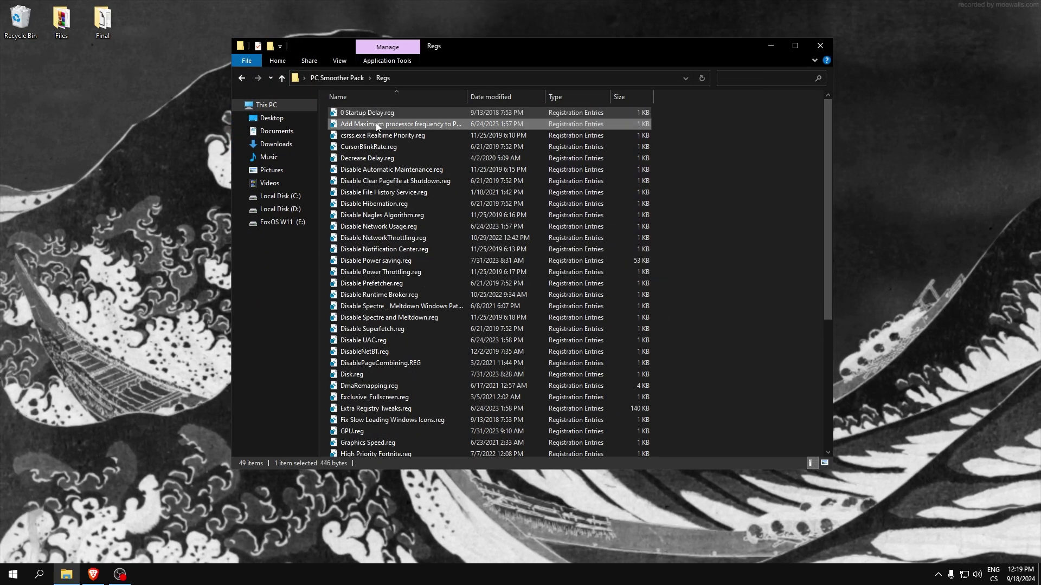
key(Return)
key(Return)
Step: Merge csrss.exe Realtime Priority.reg and CursorBlinkRate.reg into the registry
double_click(374, 140)
key(Return)
key(Return)
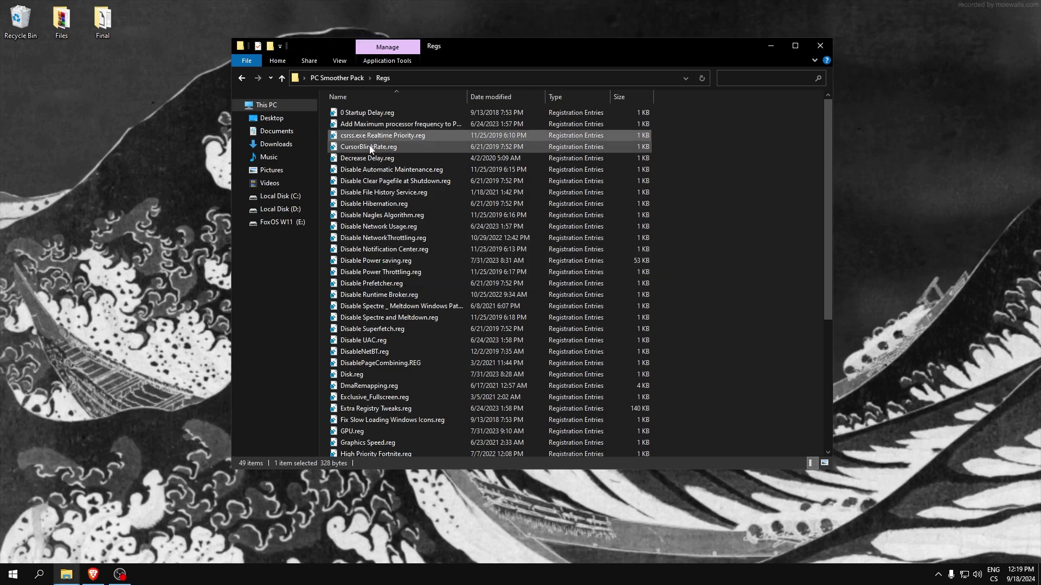
double_click(372, 148)
key(Return)
key(Return)
Step: Merge Decrease Delay.reg and Disable Automatic Maintenance.reg into the registry
double_click(372, 159)
key(Return)
key(Return)
double_click(374, 172)
key(Return)
key(Return)
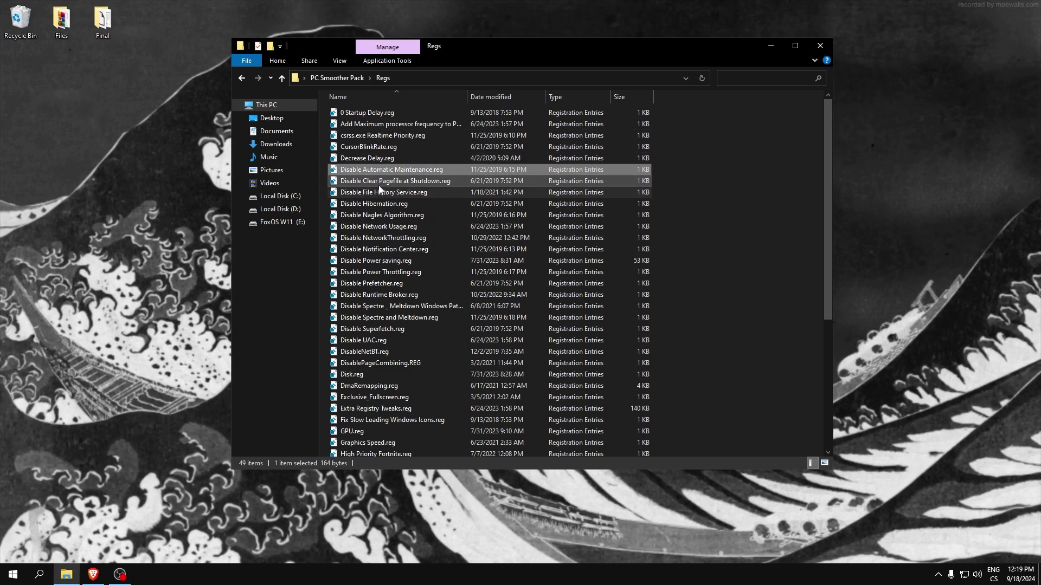
Step: Merge the registry files from Disable Clear Pagefile at Shutdown.reg through Disable Nagles Algorithm.reg, one after another
double_click(378, 184)
key(Return)
double_click(382, 215)
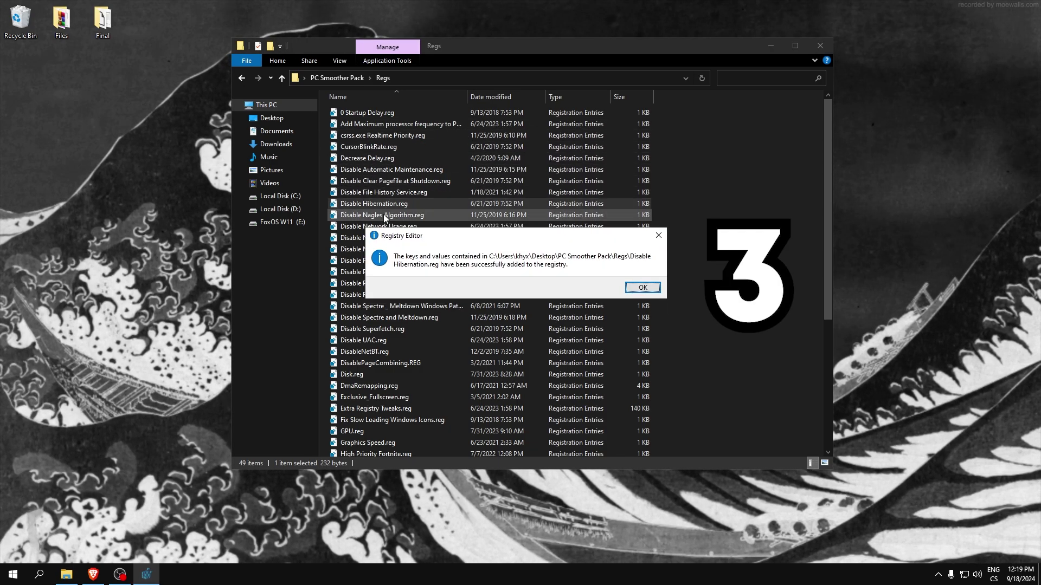
key(Return)
key(Return)
key(Return)
Step: Merge the registry files from Disable Network Usage.reg through Disable Notification Center.reg, one after another
double_click(383, 226)
key(Return)
key(Return)
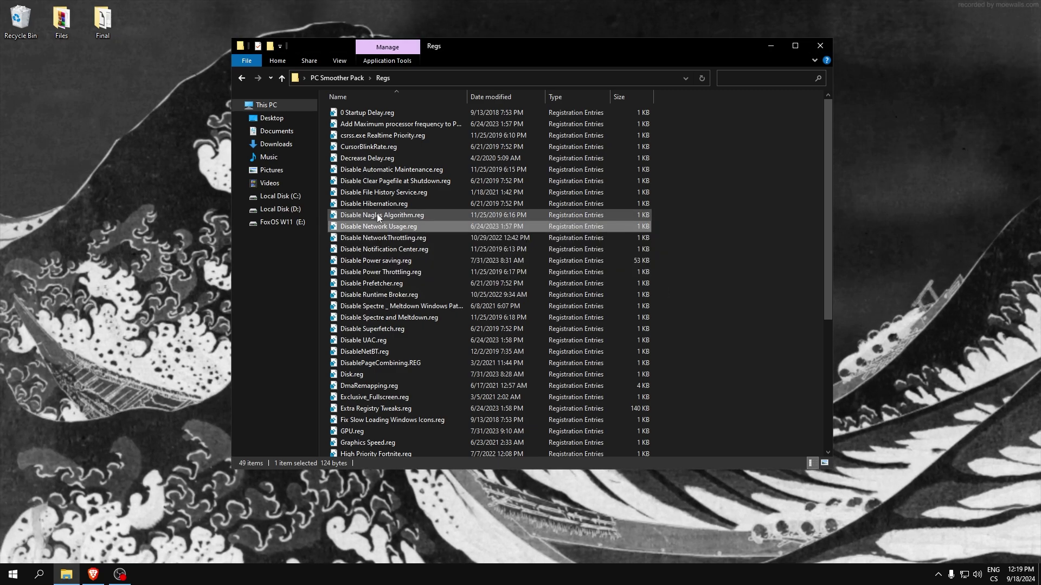
key(Return)
key(Return)
double_click(390, 250)
key(Return)
key(Return)
Step: Merge Disable Power saving.reg and Disable Power Throttling.reg into the registry
double_click(393, 262)
key(Return)
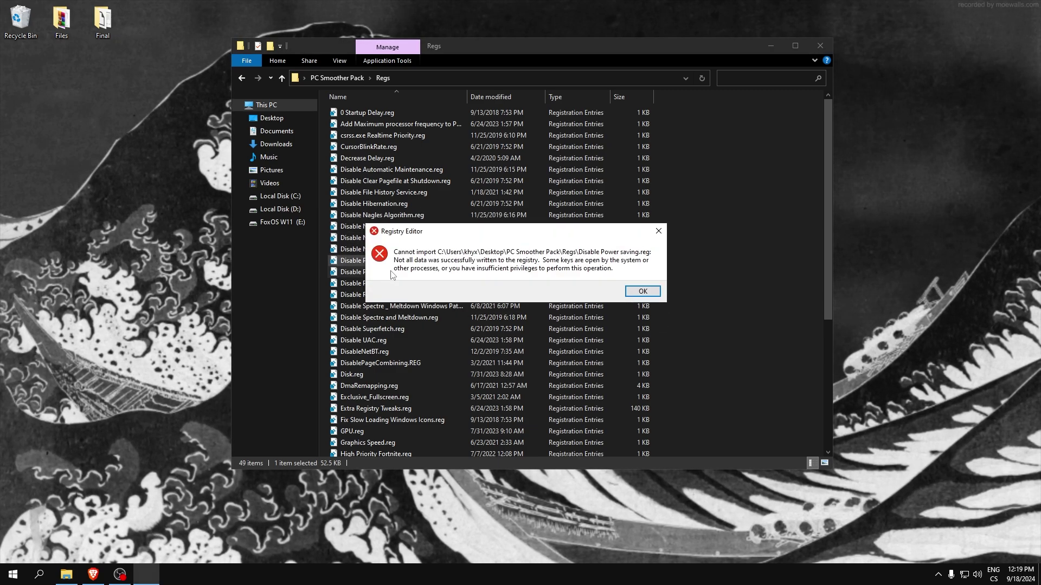
key(Return)
double_click(391, 272)
key(Return)
Step: Merge the registry files from Disable Prefetcher.reg through Disable Spectre _ Meltdown Windows Patches.reg, one after another
click(392, 282)
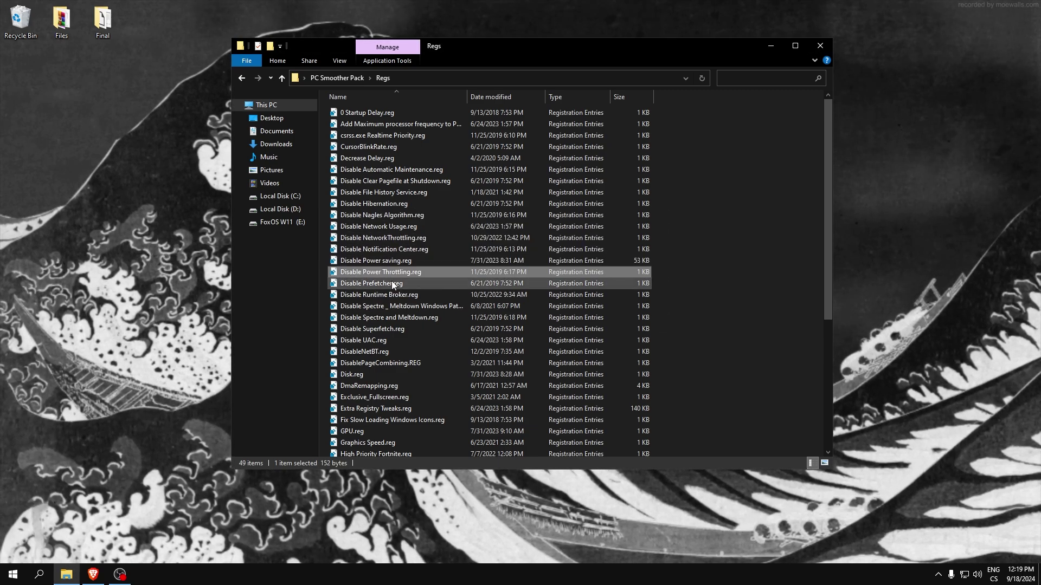
key(Return)
key(Return)
double_click(400, 307)
key(Return)
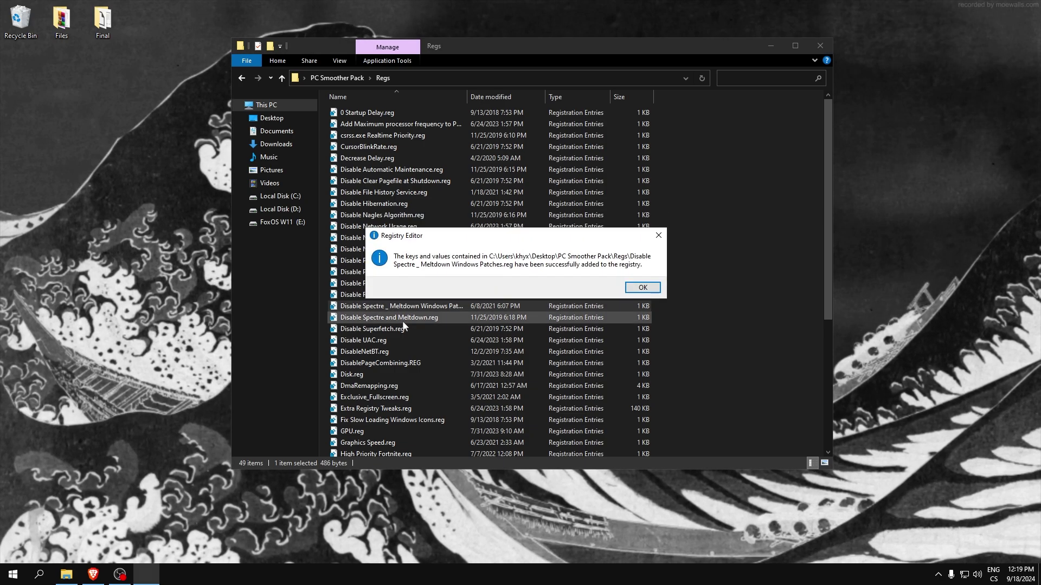
key(Return)
Step: Merge the registry files from Disable Spectre and Meltdown.reg through Disable UAC.reg, including Disable Superfetch.reg
double_click(403, 319)
key(Return)
key(Return)
double_click(406, 332)
double_click(396, 340)
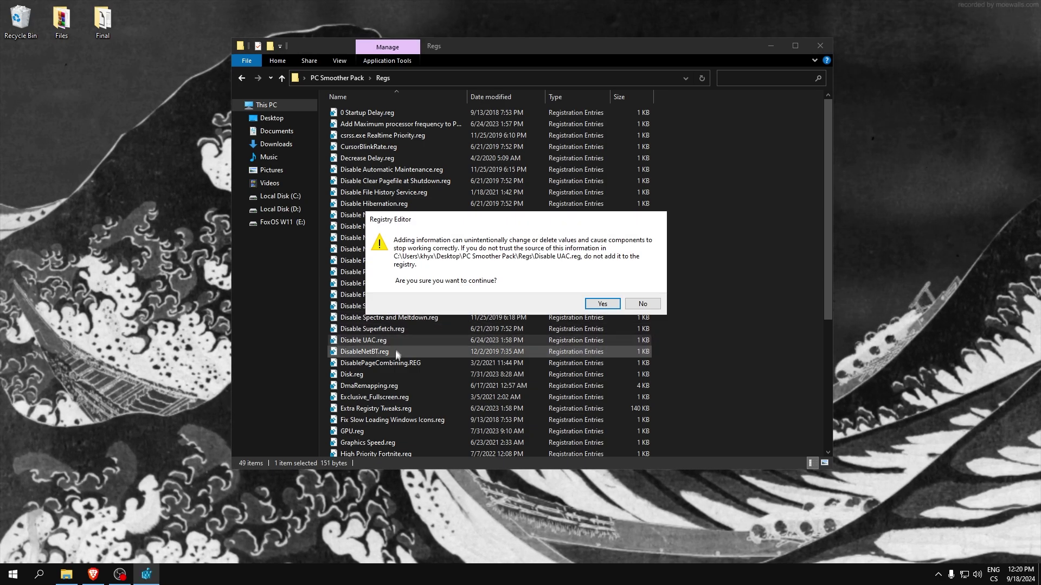
key(Return)
key(Return)
Step: Merge DisableNetBT.reg and DisablePageCombining.REG into the registry
click(397, 352)
double_click(399, 363)
key(Return)
key(Return)
Step: Merge Disk.reg and DmaRemapping.reg from the Regs folder into the registry
double_click(393, 374)
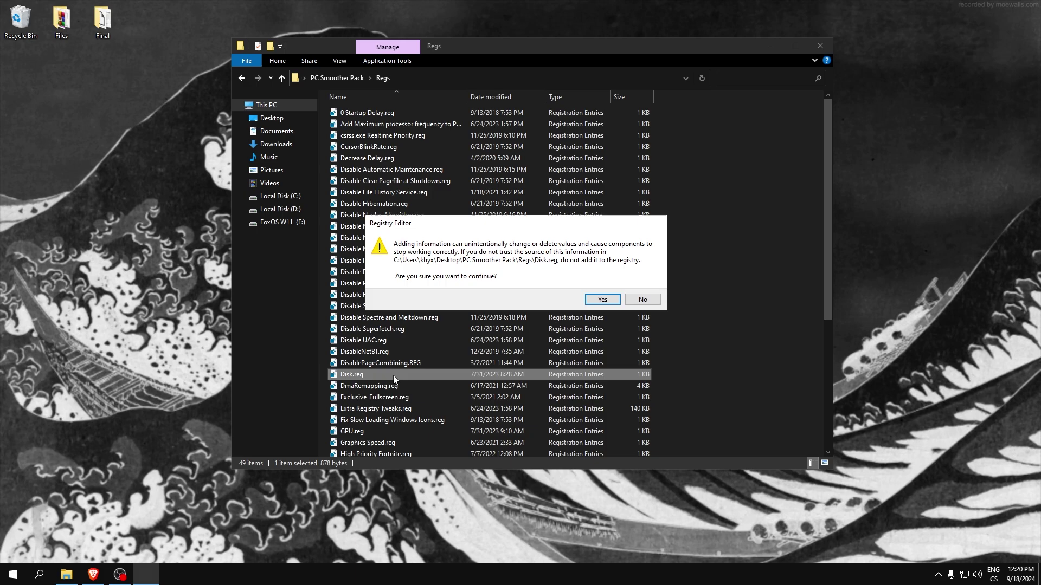
key(Return)
key(Return)
double_click(392, 385)
key(Return)
key(Return)
Step: Merge Exclusive_Fullscreen.reg and Extra Registry Tweaks.reg into the registry
double_click(394, 397)
key(Return)
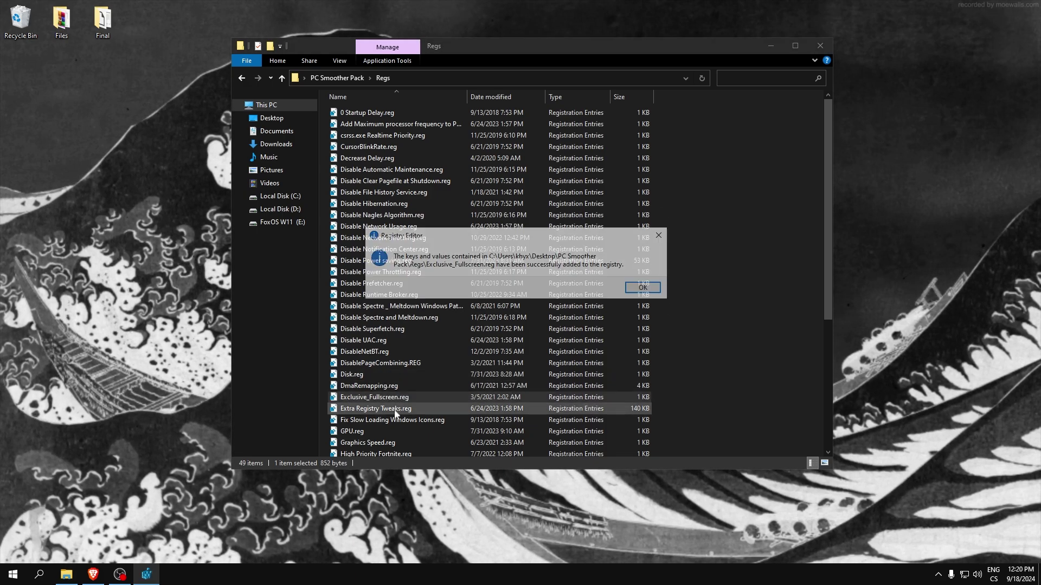
key(Return)
double_click(394, 410)
key(Return)
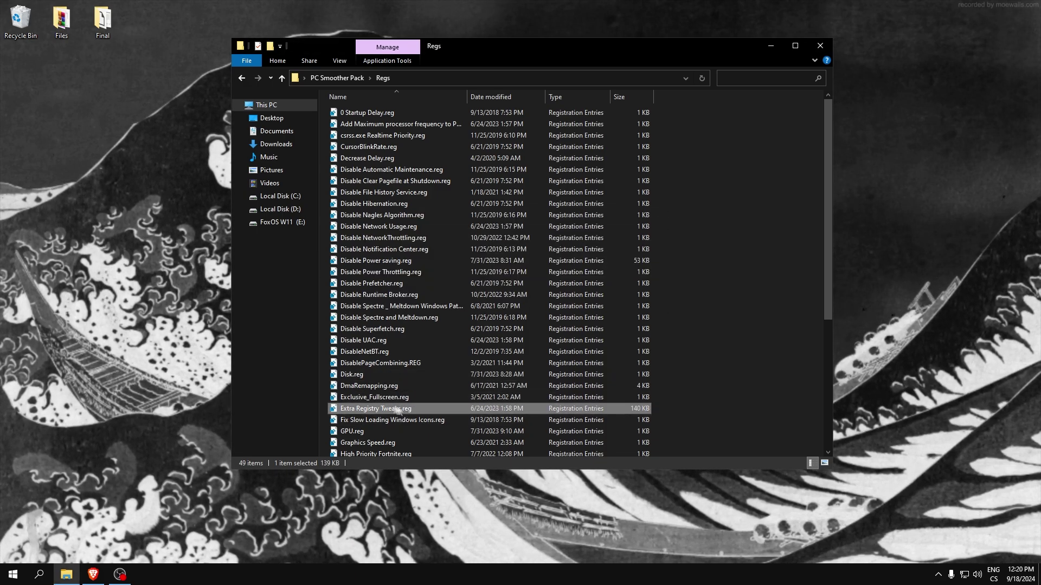
Step: Merge Fix Slow Loading Windows Icons.reg and GPU.reg into the registry
scroll(393, 405, down, 2)
double_click(385, 364)
key(Return)
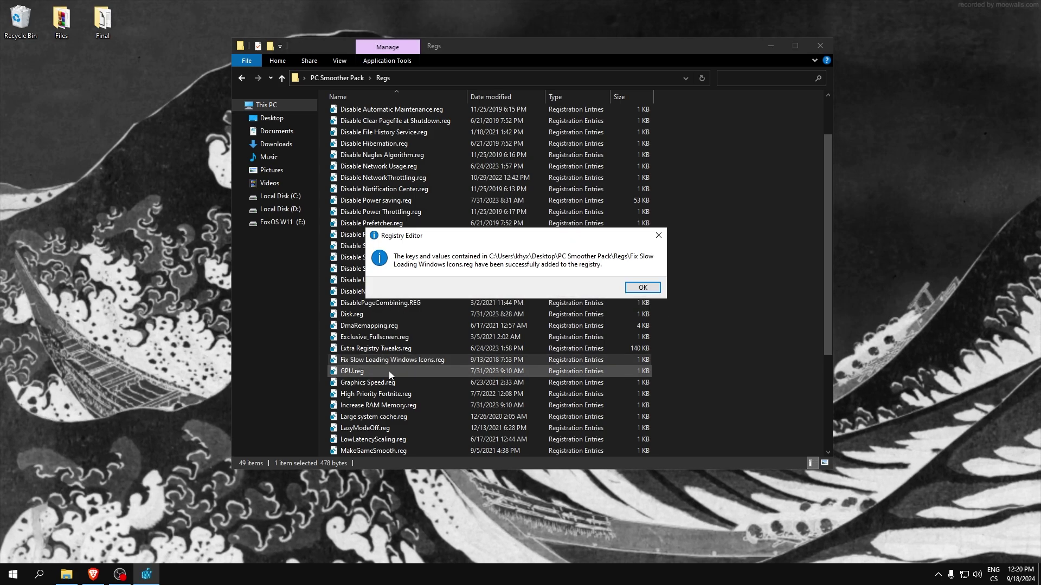
key(Return)
double_click(389, 372)
key(Return)
key(Return)
Step: Merge Graphics Speed.reg and High Priority Fortnite.reg into the registry
double_click(388, 382)
key(Return)
key(Return)
double_click(390, 393)
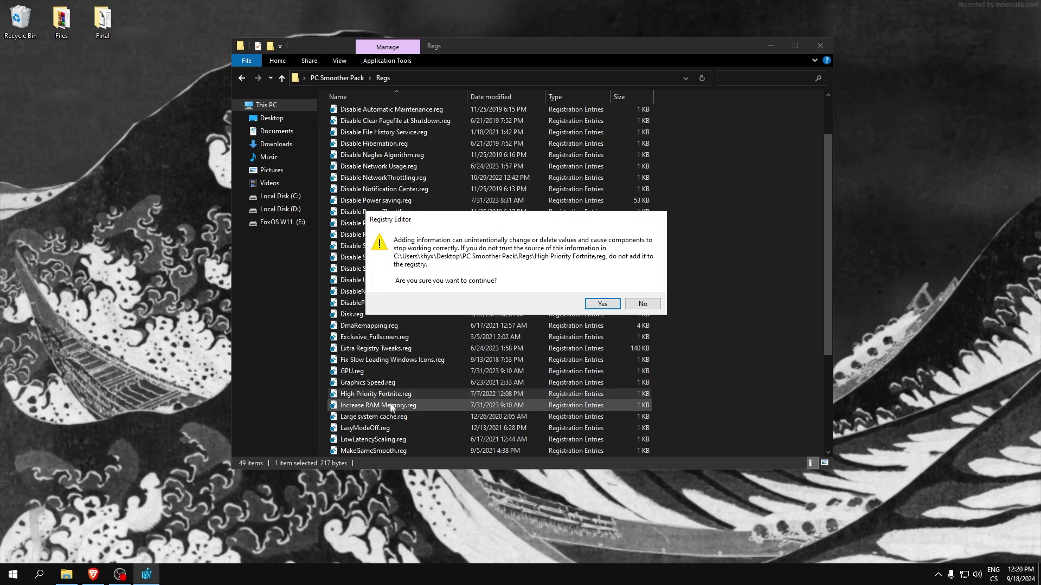
key(Return)
key(Return)
Step: Merge Increase RAM Memory.reg and Large system cache.reg into the registry
double_click(390, 406)
key(Return)
key(Return)
double_click(393, 418)
key(Return)
key(Return)
Step: Merge LazyModeOff.reg and LowLatencyScaling.reg from the Regs folder into the registry
double_click(393, 428)
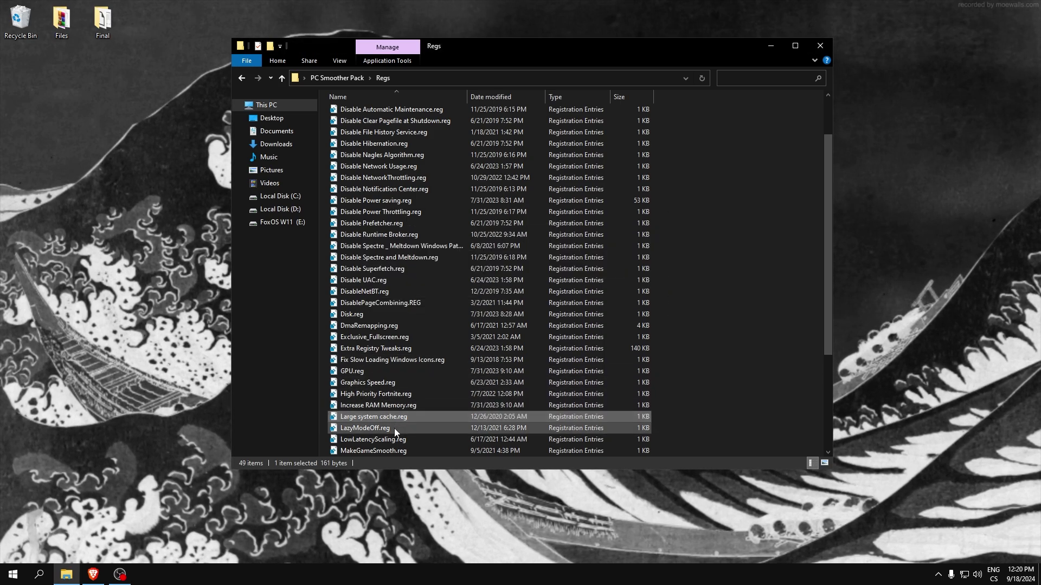
key(Return)
key(Return)
double_click(394, 440)
key(Return)
key(Return)
Step: Merge MakeGameSmooth.reg and Optimize ALL Windows Settings.reg into the registry
click(391, 451)
scroll(391, 412, down, 2)
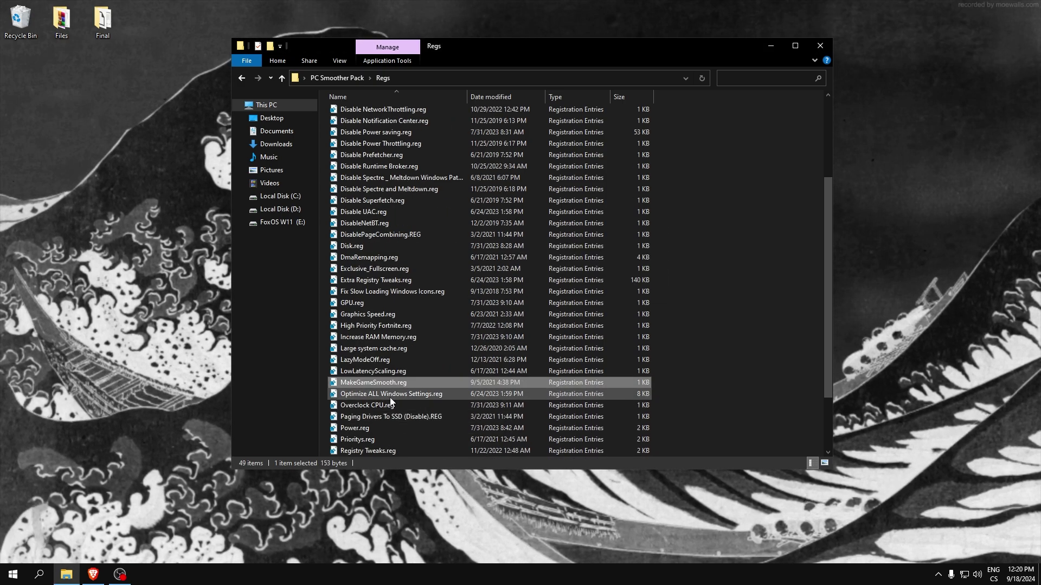
double_click(391, 395)
key(Return)
key(Return)
Step: Merge Overclock CPU.reg and Paging Drivers To SSD (Disable).REG into the registry
double_click(392, 407)
key(Return)
key(Return)
double_click(393, 418)
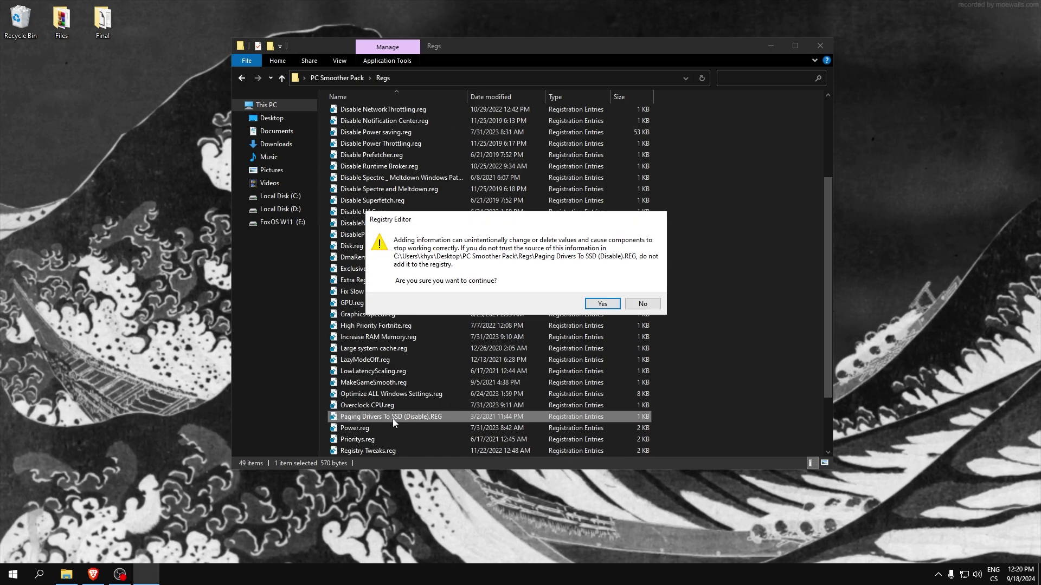
key(Return)
key(Return)
Step: Merge Power.reg and Prioritys.reg from the Regs folder into the registry
double_click(392, 426)
key(Return)
key(Return)
double_click(391, 438)
key(Return)
key(Return)
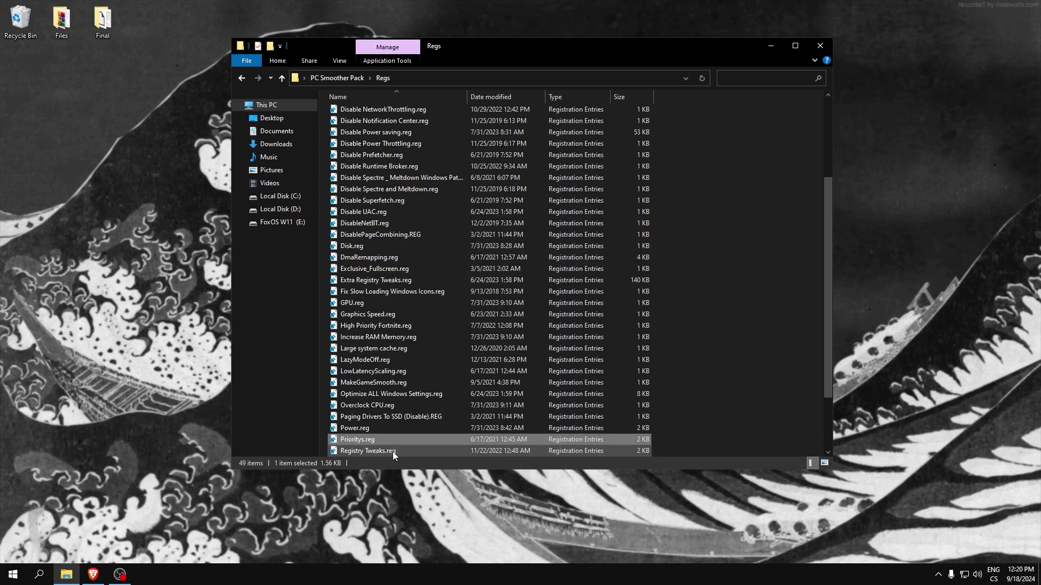
Step: Merge Registry Tweaks.reg and Spectre Meltdown Protection.reg into the registry
double_click(392, 451)
key(Return)
key(Return)
scroll(415, 418, down, 3)
click(388, 392)
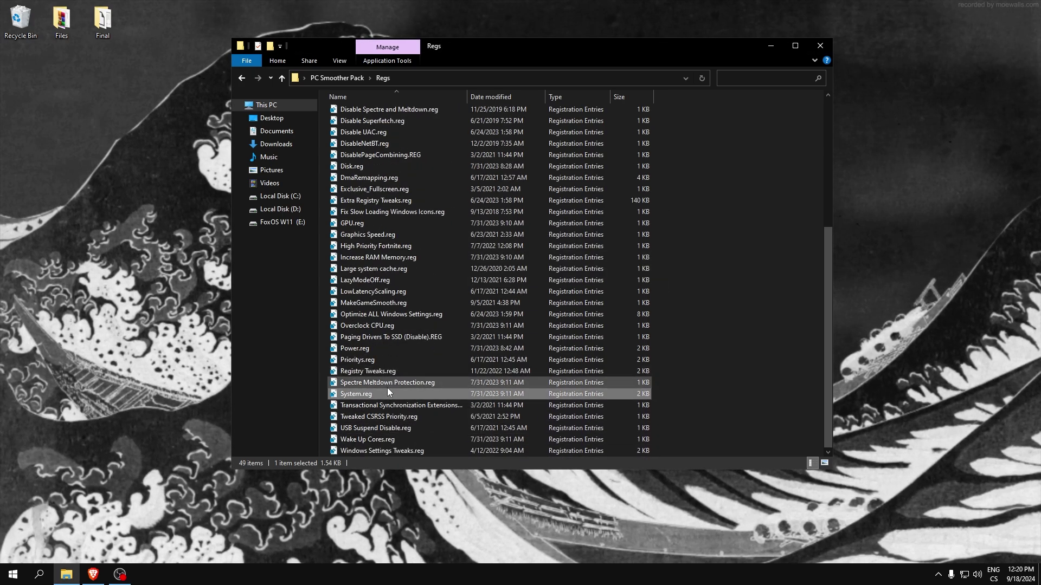
double_click(387, 387)
key(Return)
key(Return)
Step: Merge System.reg and the Transactional Synchronization Extensions registry file into the registry
double_click(386, 397)
key(Return)
key(Return)
double_click(390, 408)
key(Return)
key(Return)
Step: Merge Tweaked CSRSS Priority.reg and USB Suspend Disable.reg into the registry
double_click(391, 416)
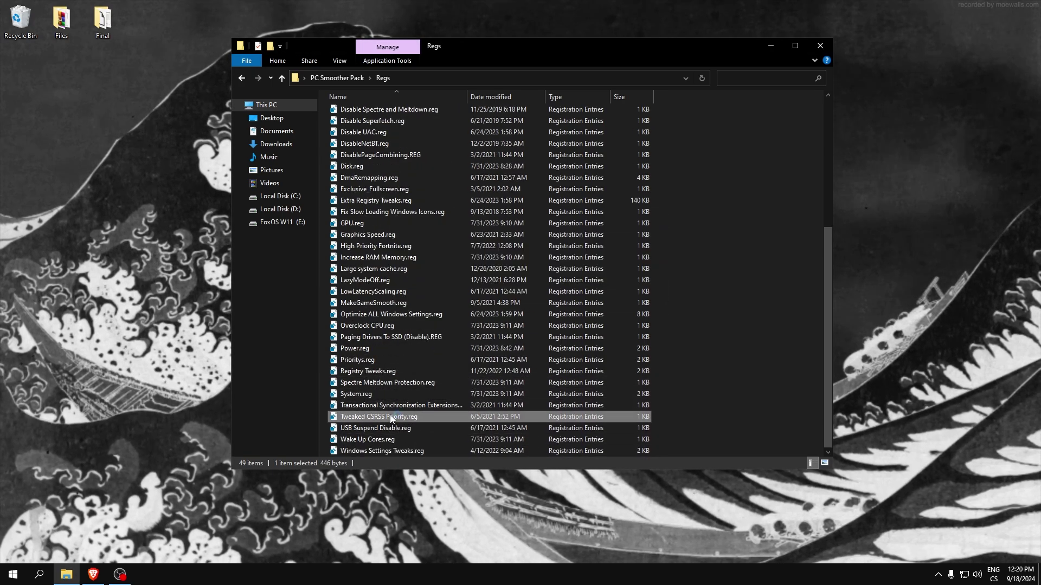
key(Return)
key(Return)
double_click(390, 428)
key(Return)
key(Return)
Step: Merge Wake Up Cores.reg and Windows Settings Tweaks.reg into the registry, and return to the PC Smoother Pack folder
double_click(389, 439)
key(Return)
key(Return)
double_click(391, 451)
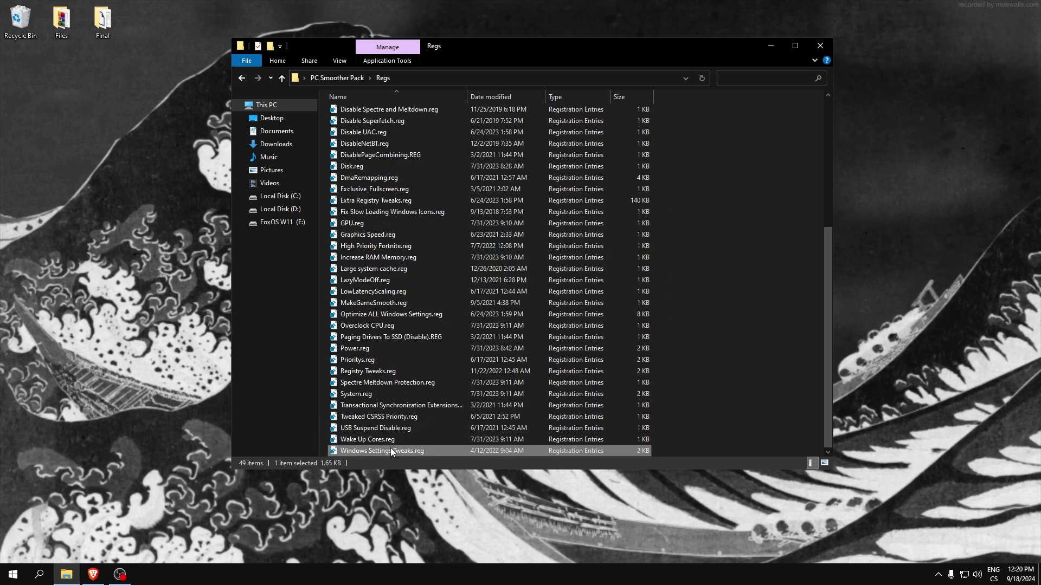
key(Return)
key(Return)
click(242, 78)
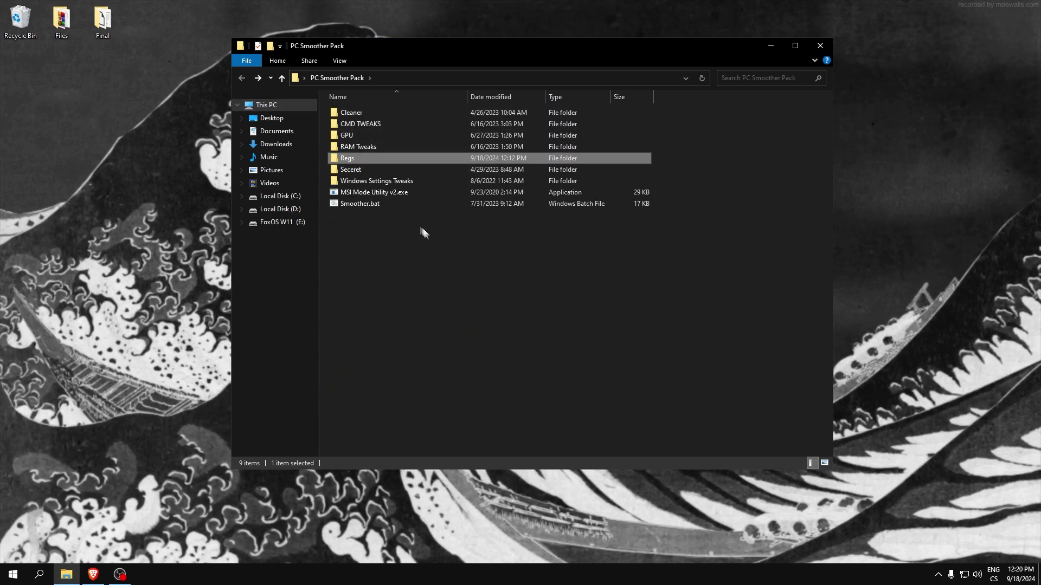
Step: Look inside the Seceret folder for its link text file, and return to the PC Smoother Pack folder
double_click(355, 169)
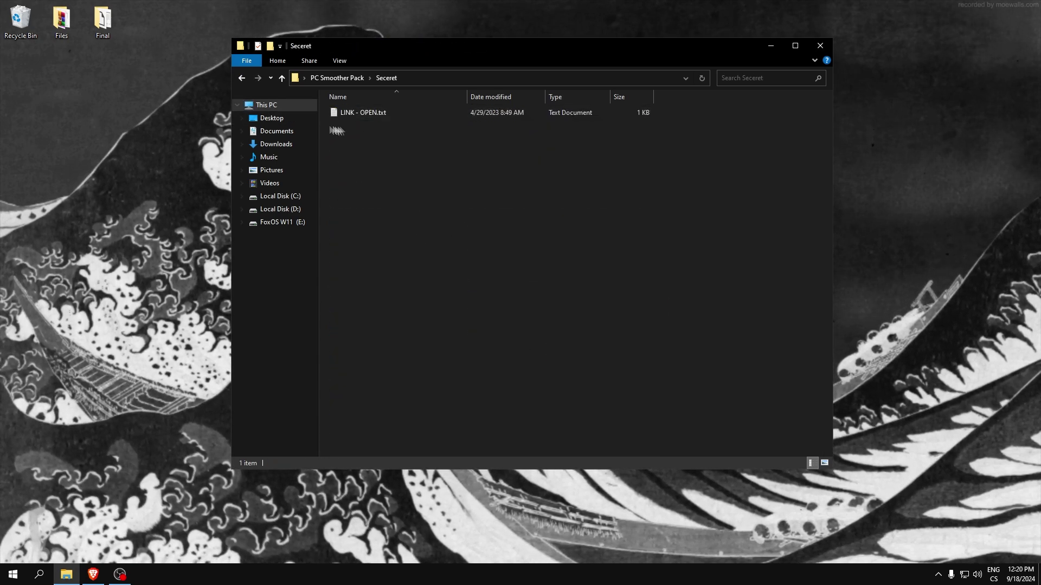
drag(416, 155, 350, 117)
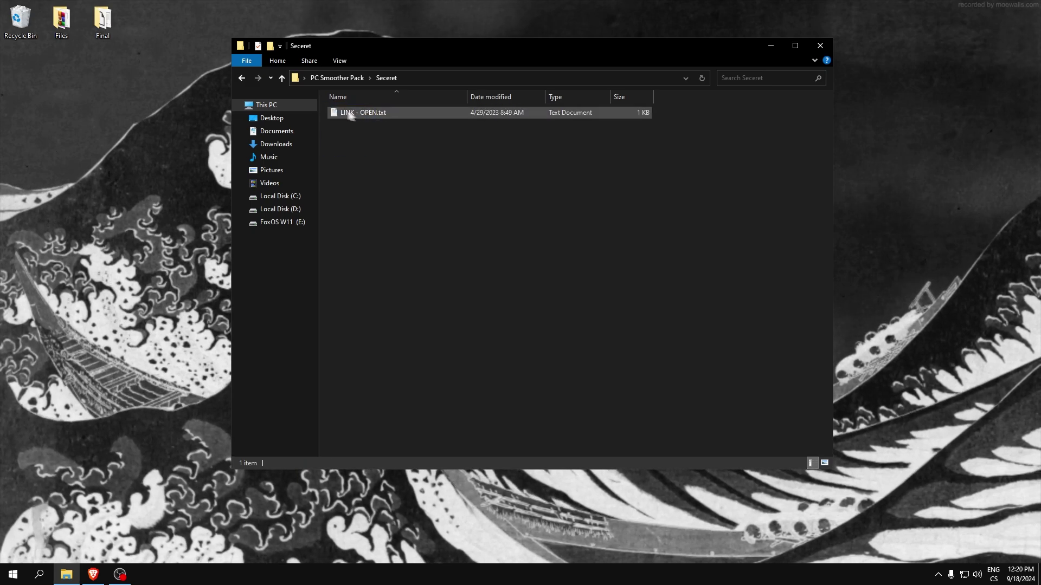
drag(386, 49, 408, 82)
click(264, 110)
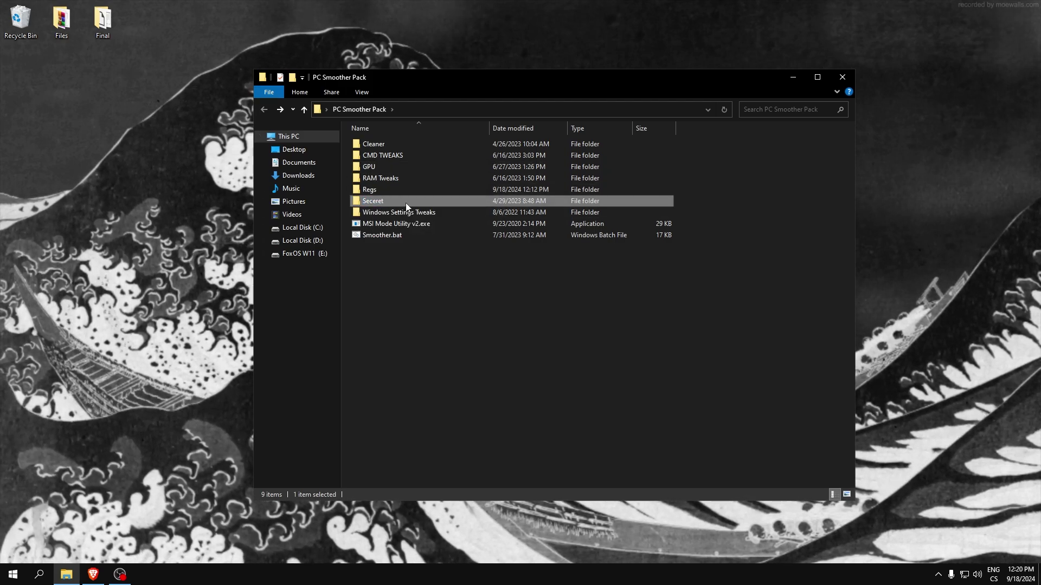
Step: Use the Turn Gamebar Off shortcut in Windows Settings Tweaks to check the Xbox Game Bar and Game Mode settings
click(370, 214)
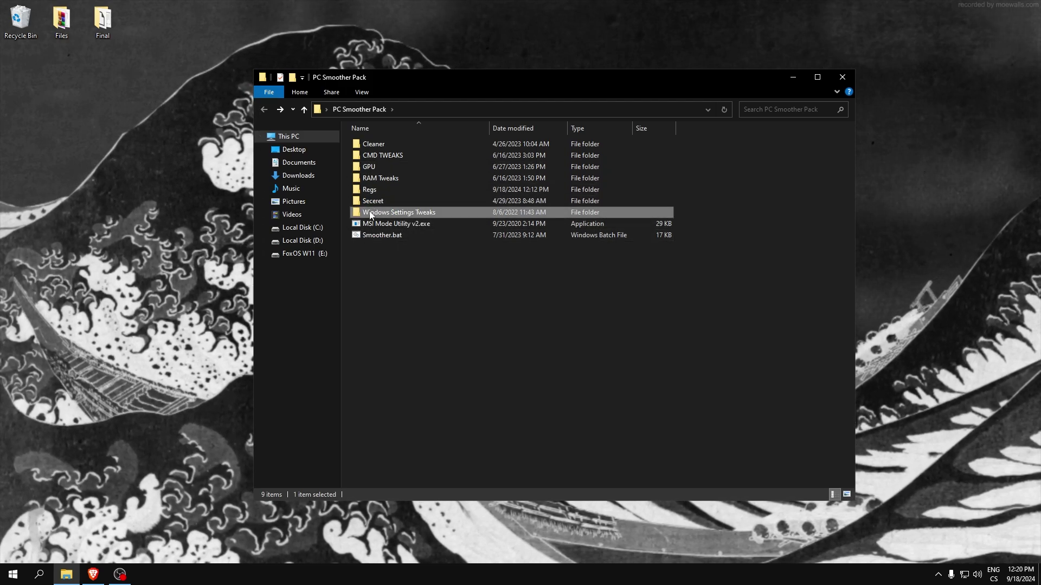
double_click(371, 215)
double_click(362, 138)
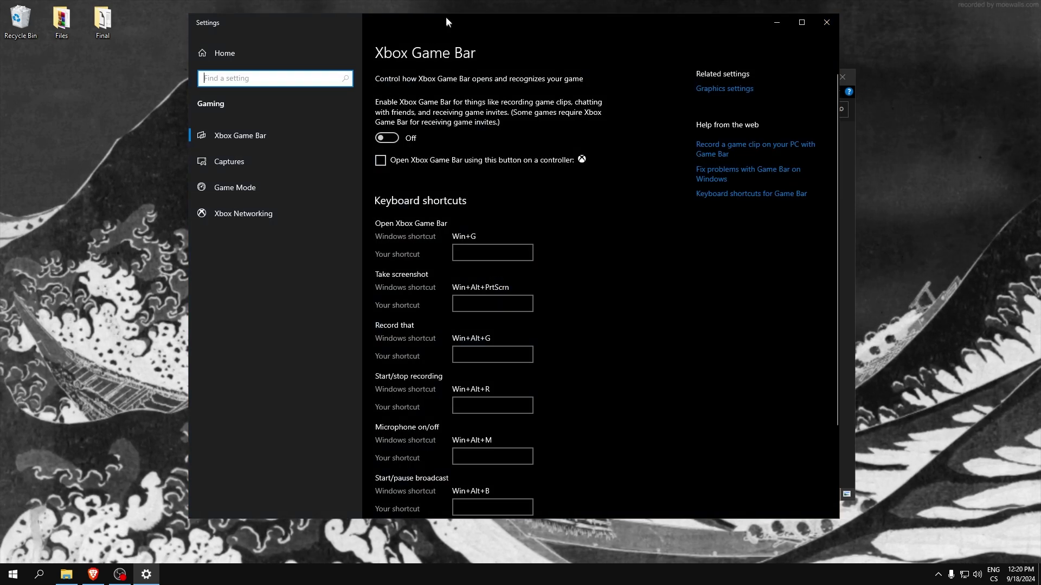
drag(446, 17, 421, 38)
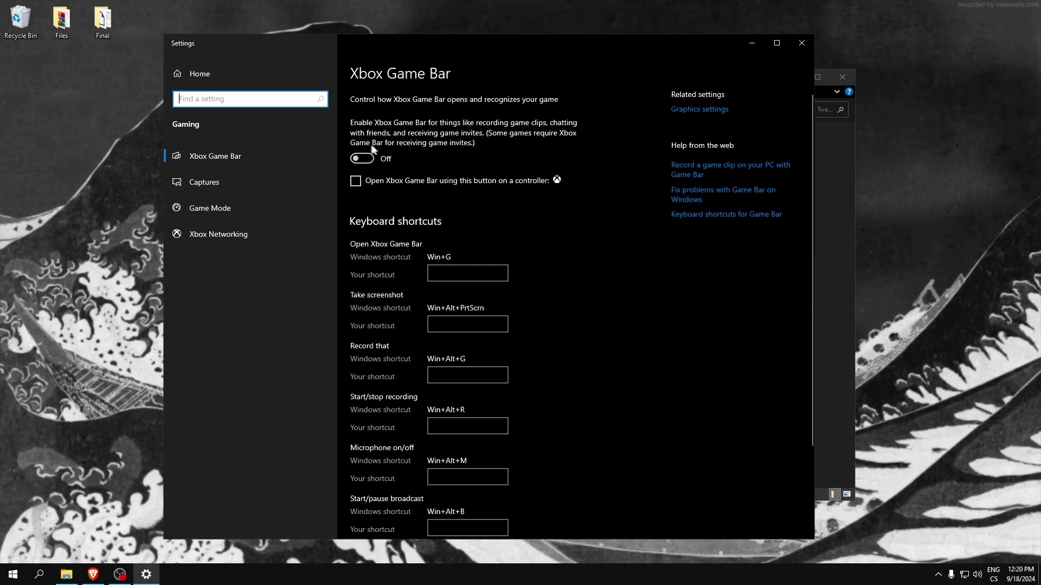
click(237, 215)
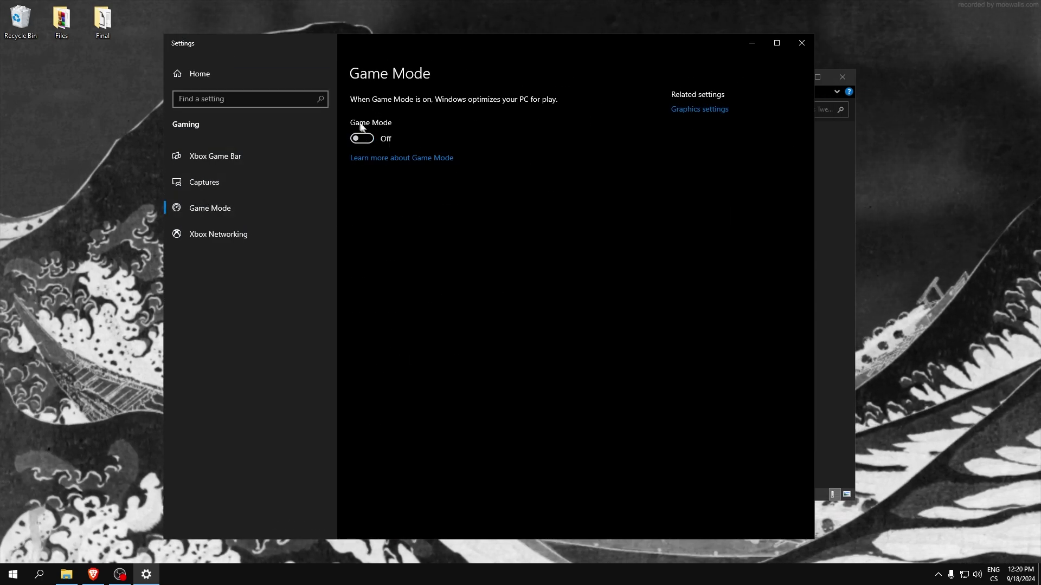
click(802, 43)
Step: Check the transparency effects and update pause settings through the Transparency Effects Off and Pause Updates shortcuts
double_click(364, 158)
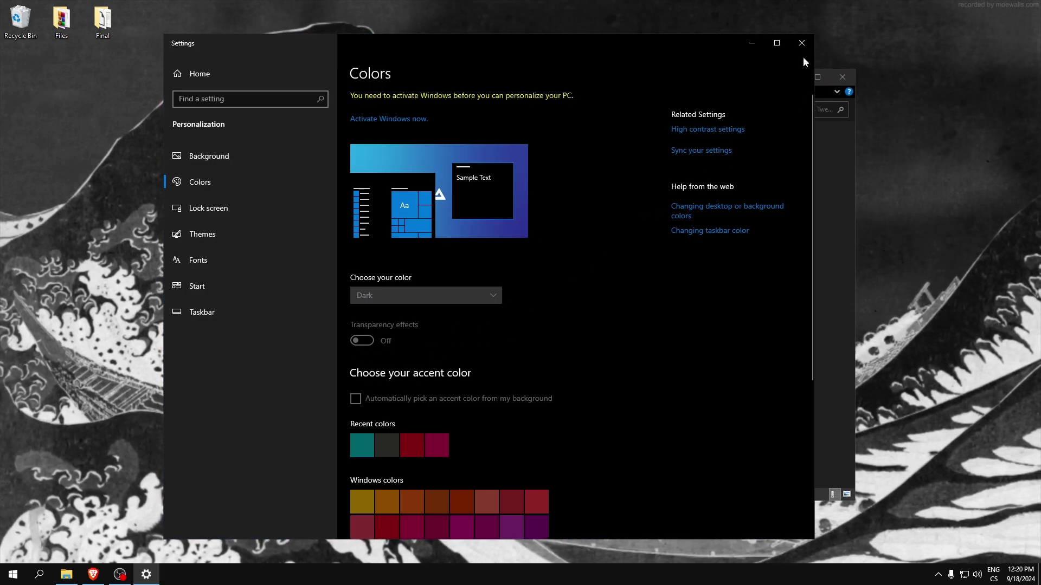
click(801, 43)
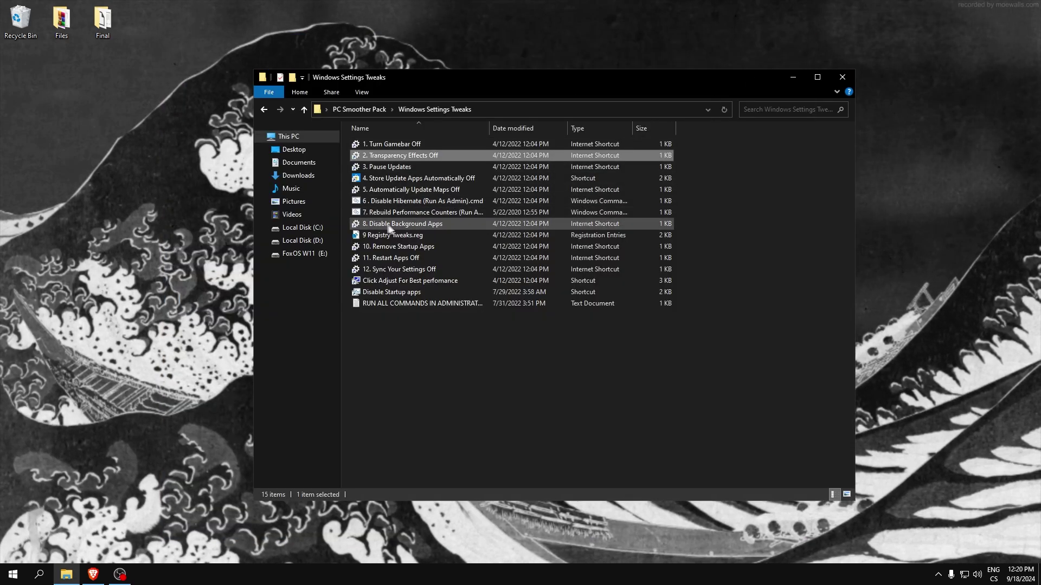
double_click(371, 168)
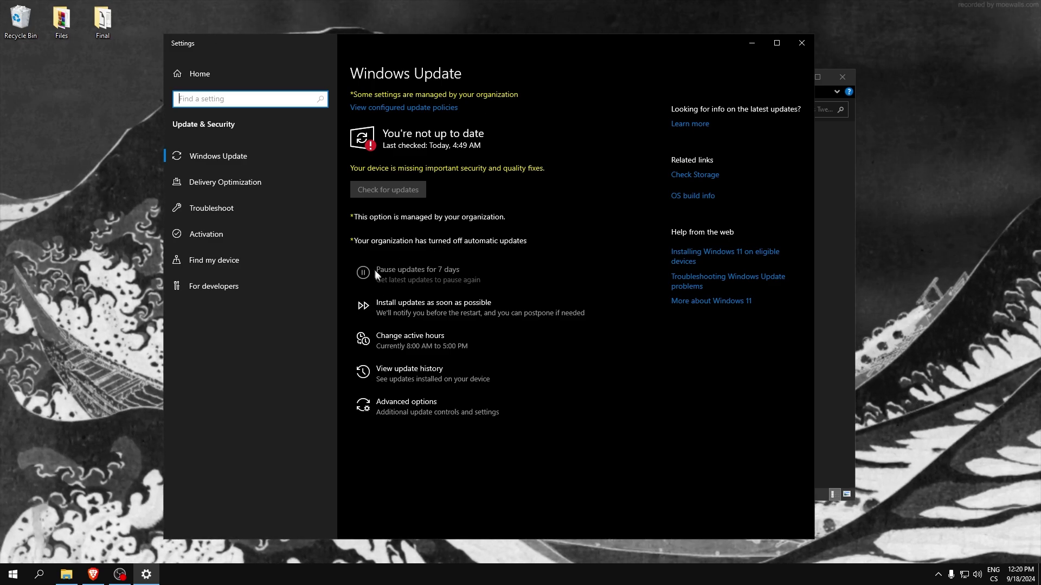
click(802, 43)
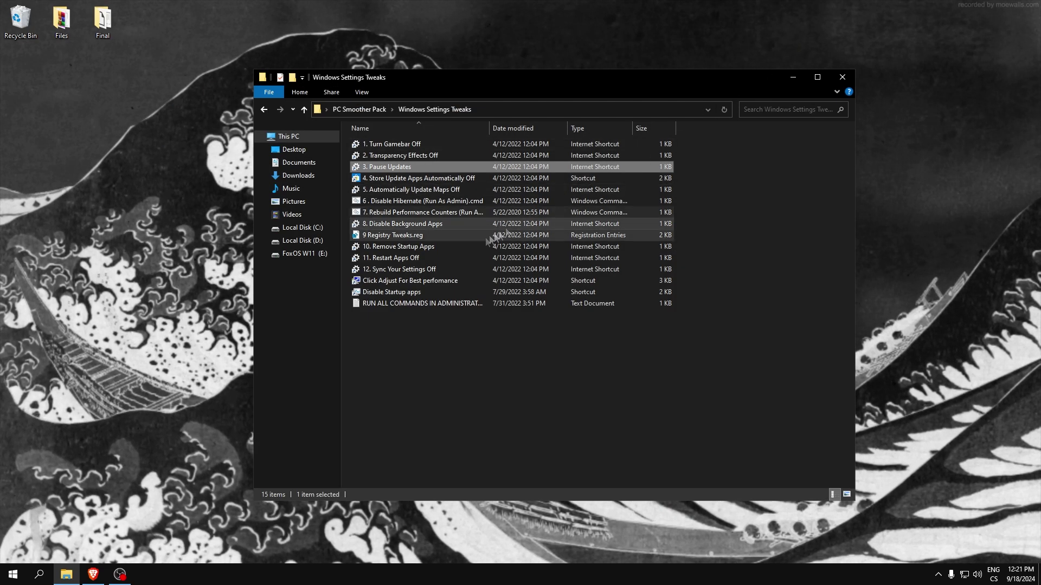
Step: Check the automatic app update setting in Microsoft Store and the automatic map update setting through shortcuts 4 and 5
double_click(381, 182)
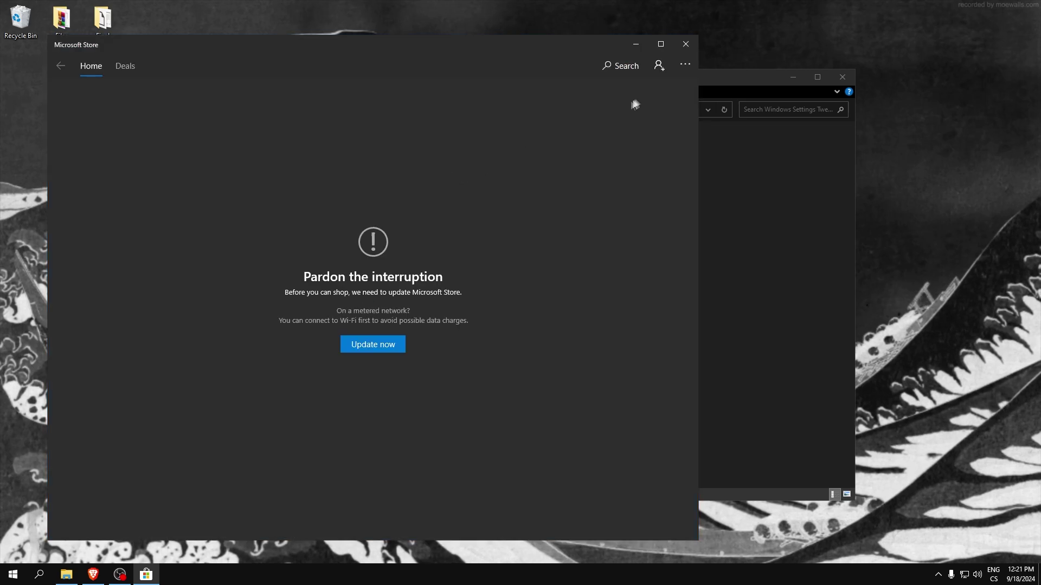
click(618, 112)
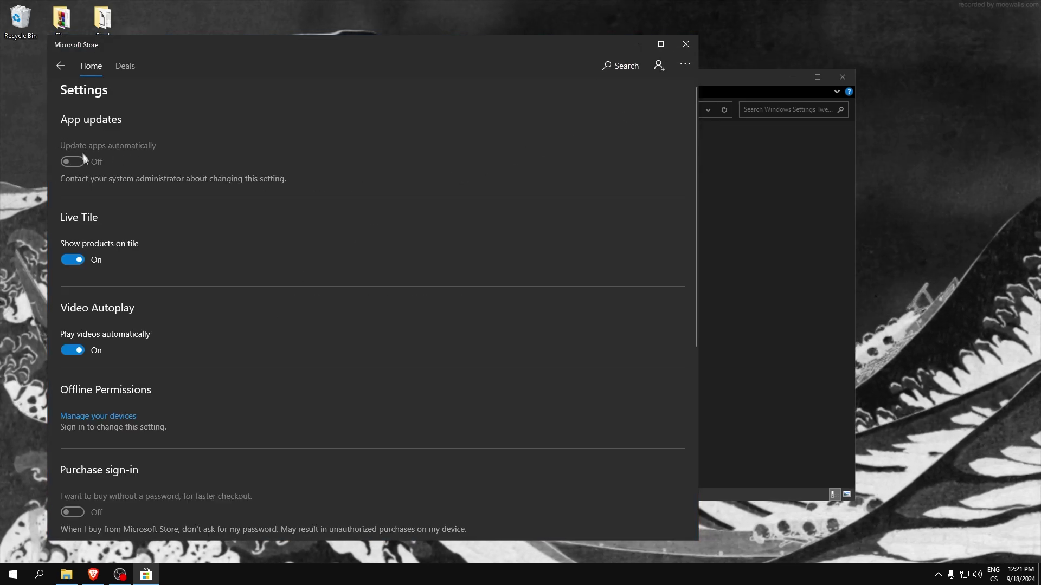
click(685, 48)
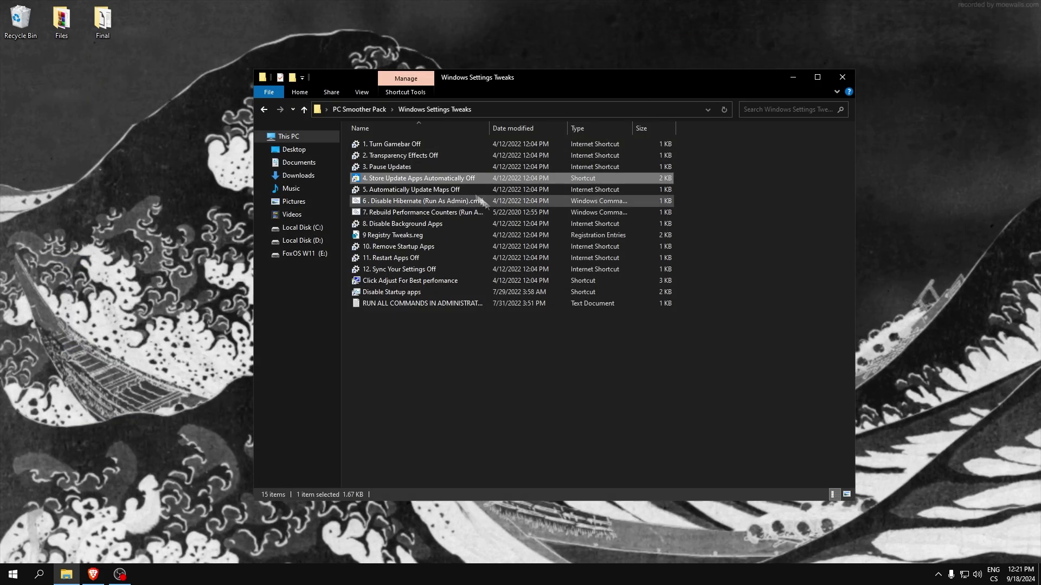
double_click(397, 189)
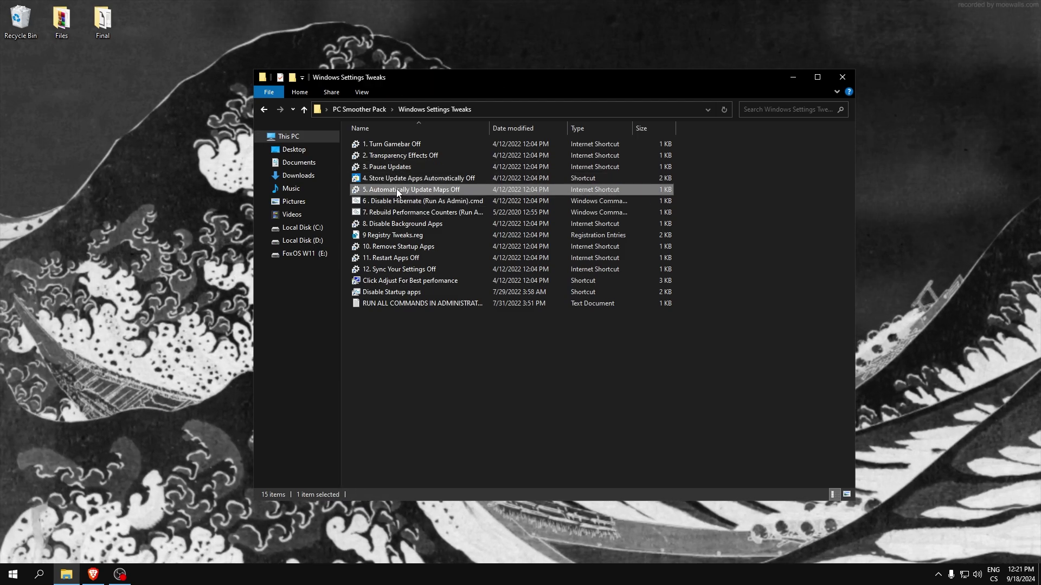
click(803, 48)
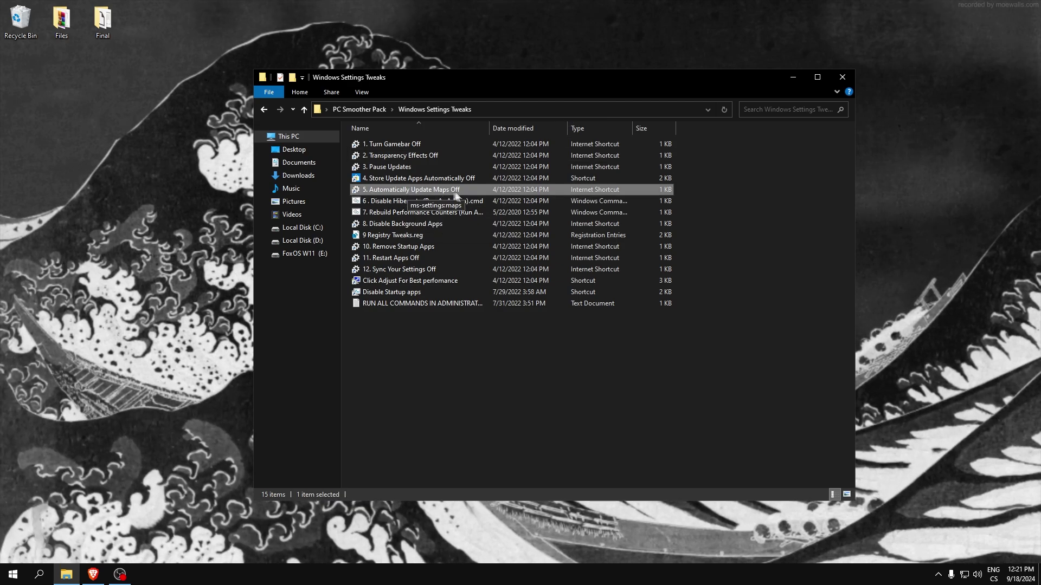
Step: Run the Disable Hibernate and Rebuild Performance Counters command files as administrator and let both scripts finish
right_click(395, 201)
click(424, 245)
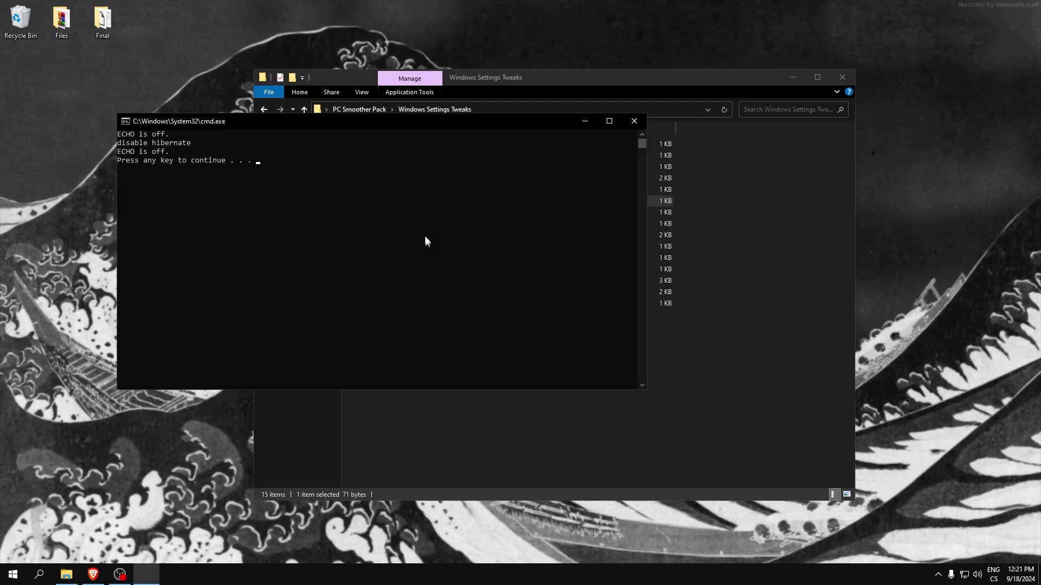
key(Return)
right_click(402, 212)
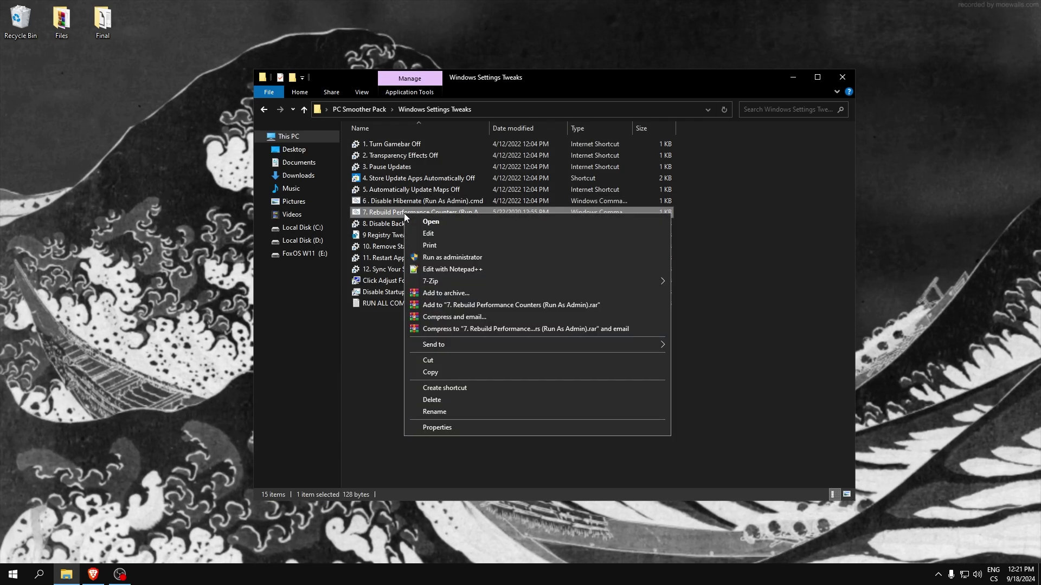
click(443, 259)
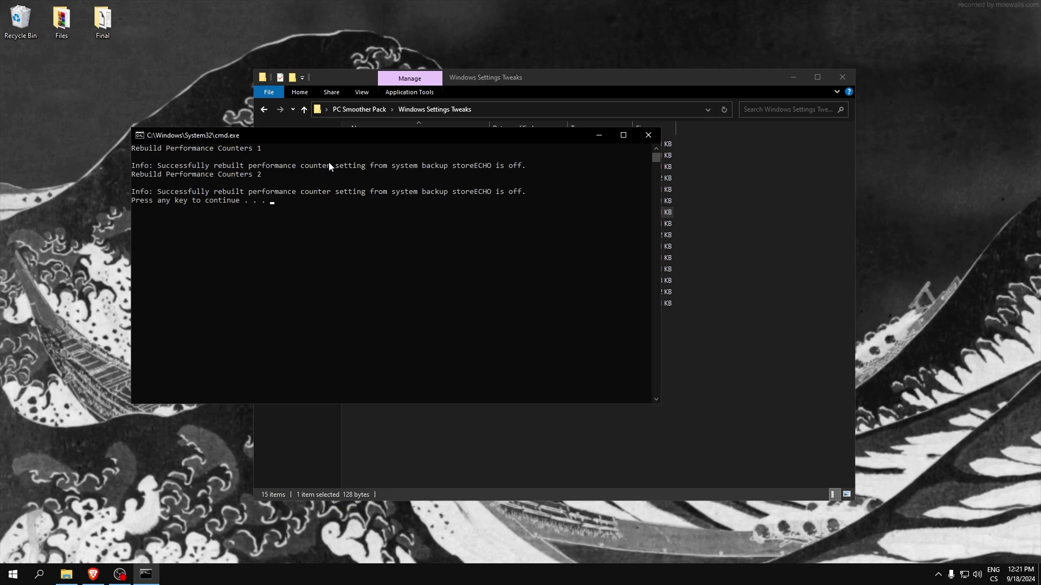
key(Return)
Step: Check the background apps setting, and merge 9 Registry Tweaks.reg into the registry
double_click(375, 226)
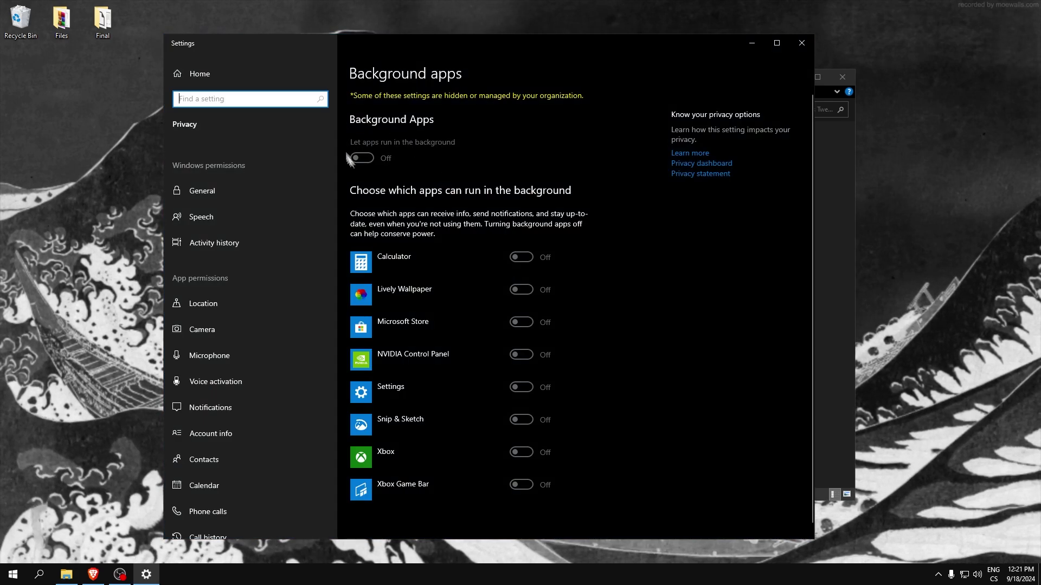
click(808, 48)
double_click(400, 235)
key(Return)
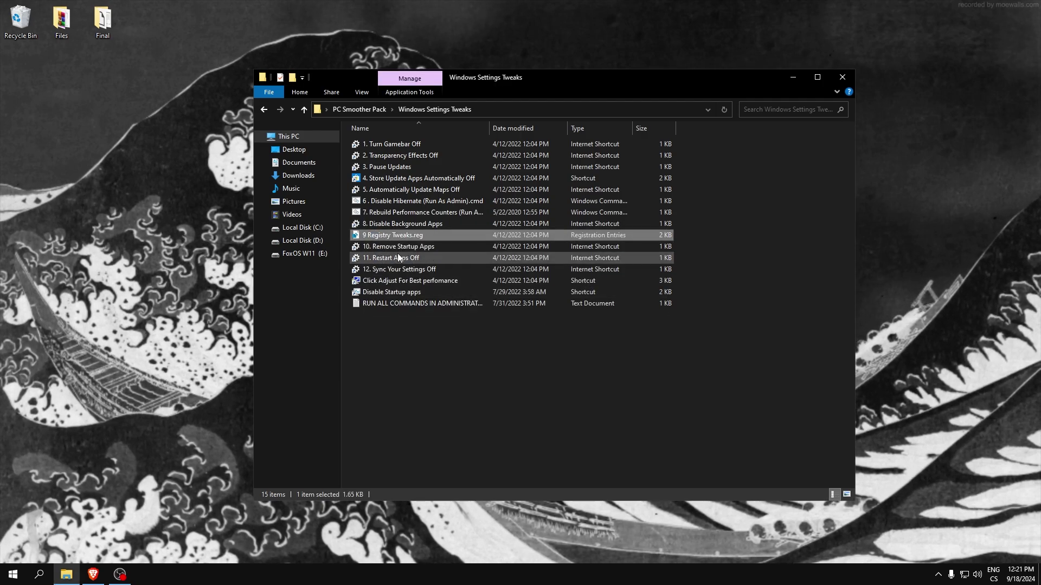
Step: Turn off Opera GX Internet Browser in the Startup Apps settings through the Remove Startup Apps shortcut
double_click(398, 249)
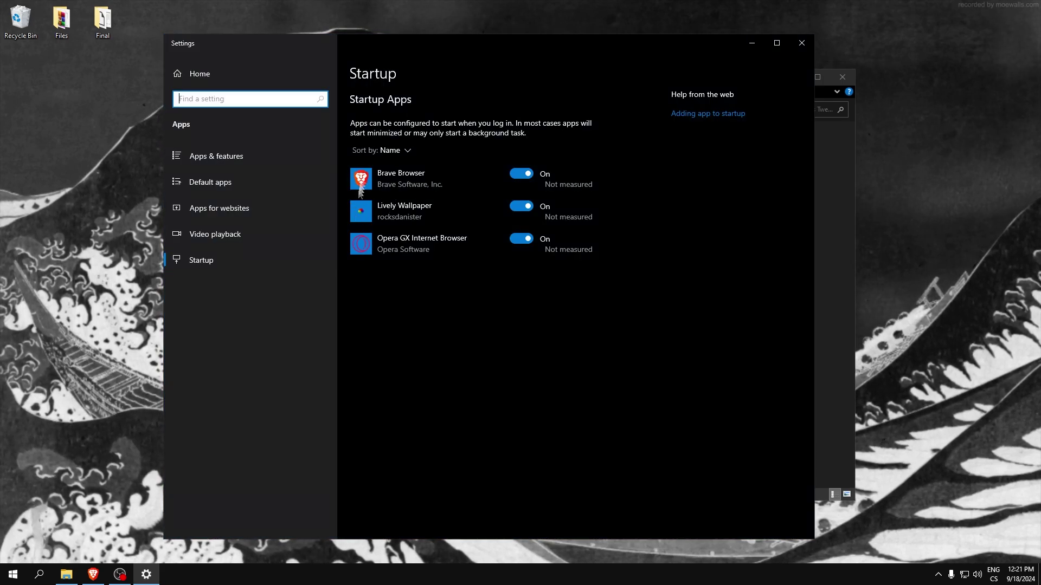
click(522, 239)
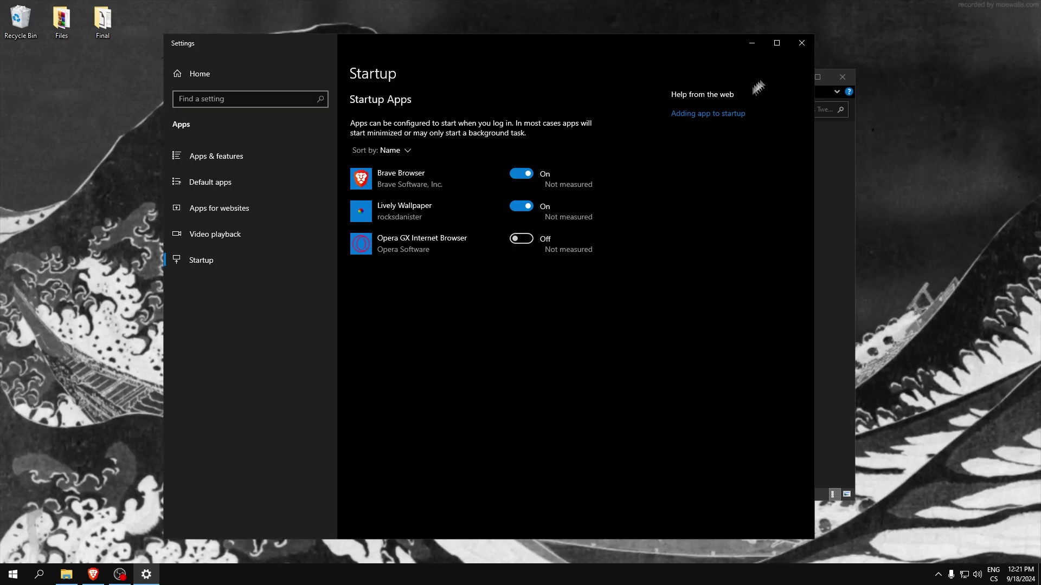
click(802, 43)
Step: Check the Restart apps sign-in setting and the settings page behind the Sync Your Settings Off shortcut
double_click(398, 260)
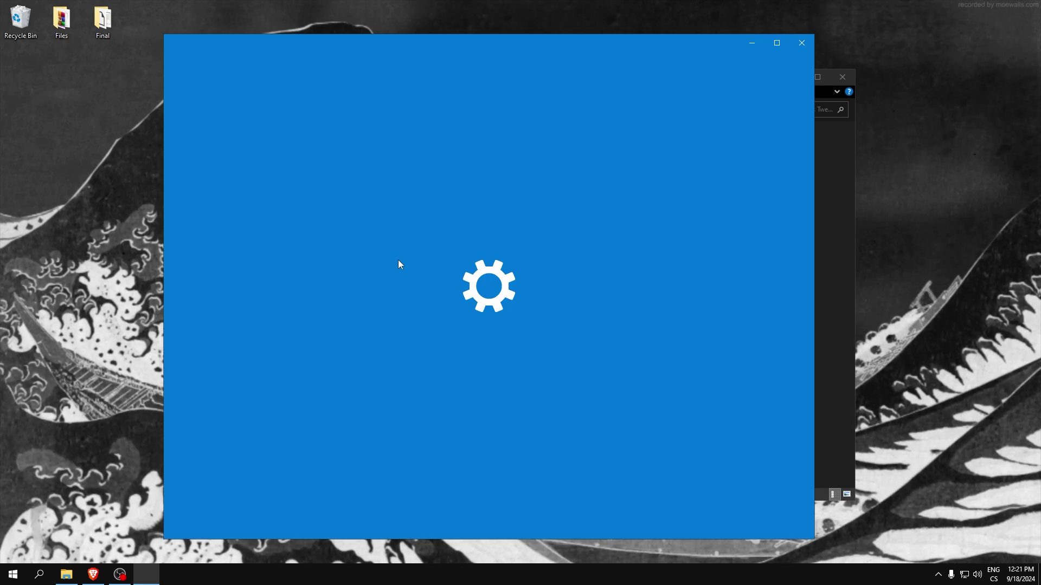
scroll(373, 260, down, 2)
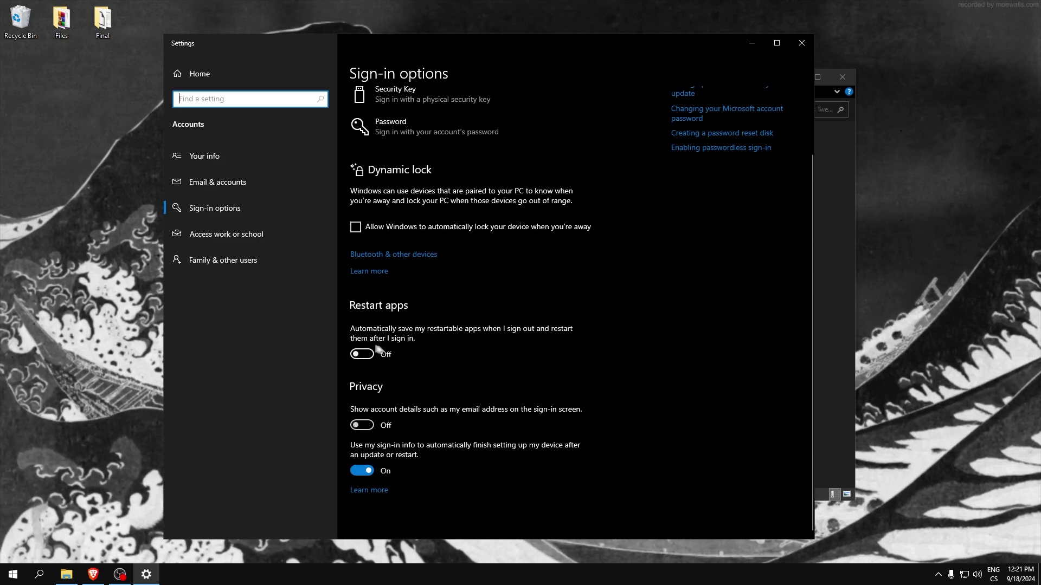
click(802, 43)
double_click(442, 280)
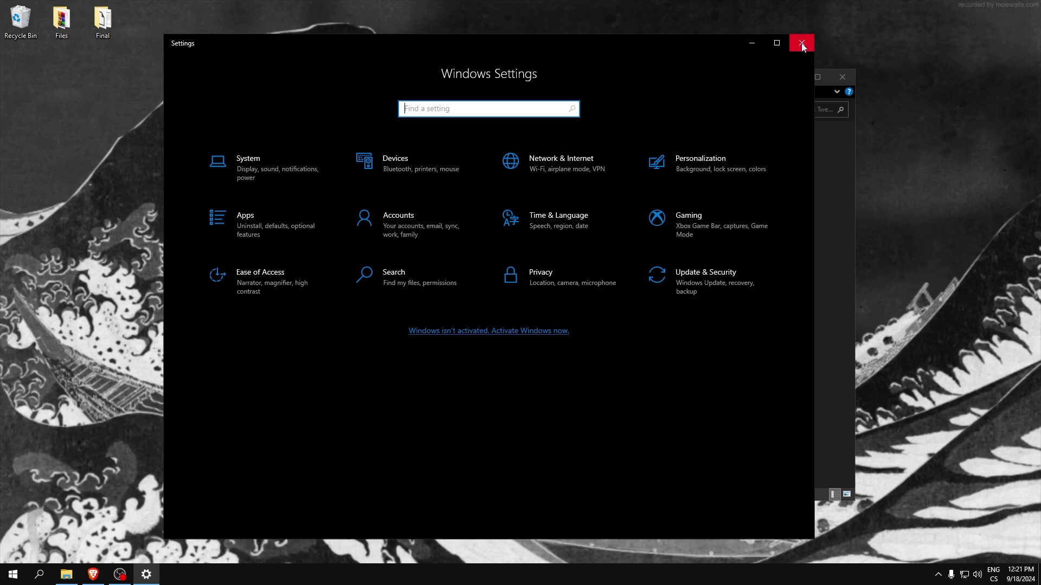
click(801, 43)
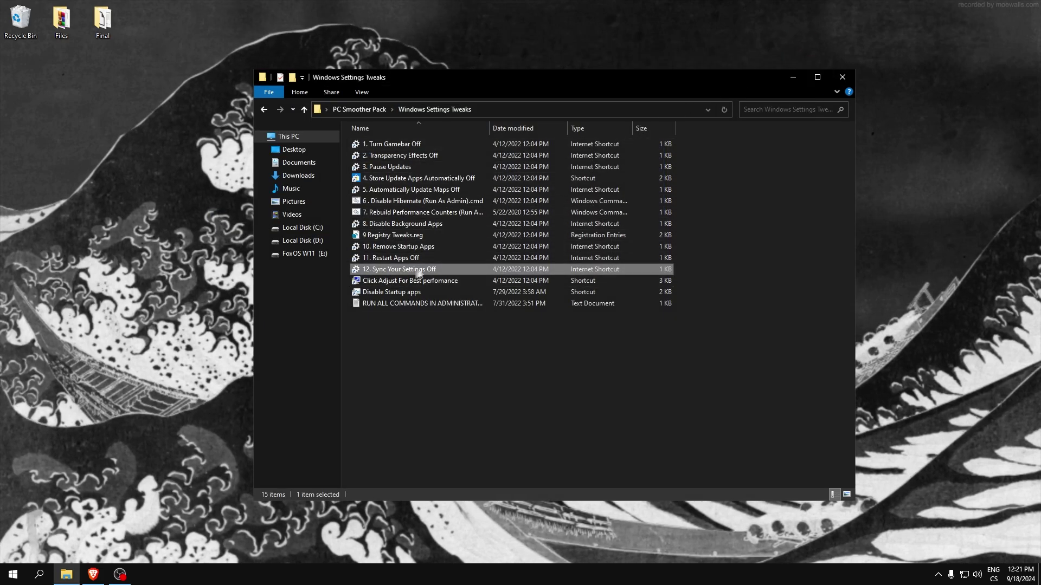
Step: In Performance Options, choose best performance and enable only smooth edges of screen fonts and showing window contents while dragging
double_click(401, 281)
drag(80, 26, 273, 101)
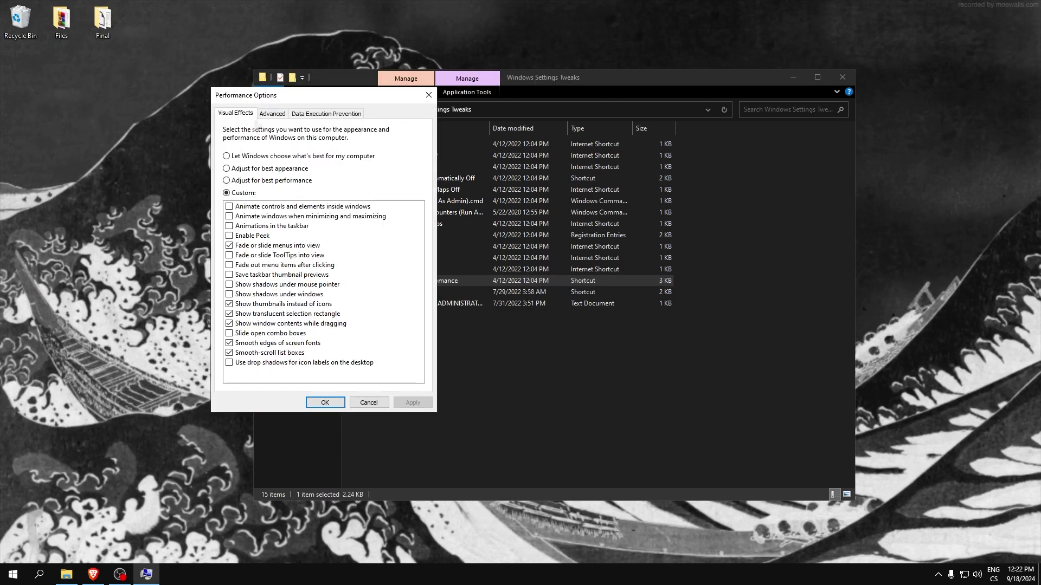
click(226, 193)
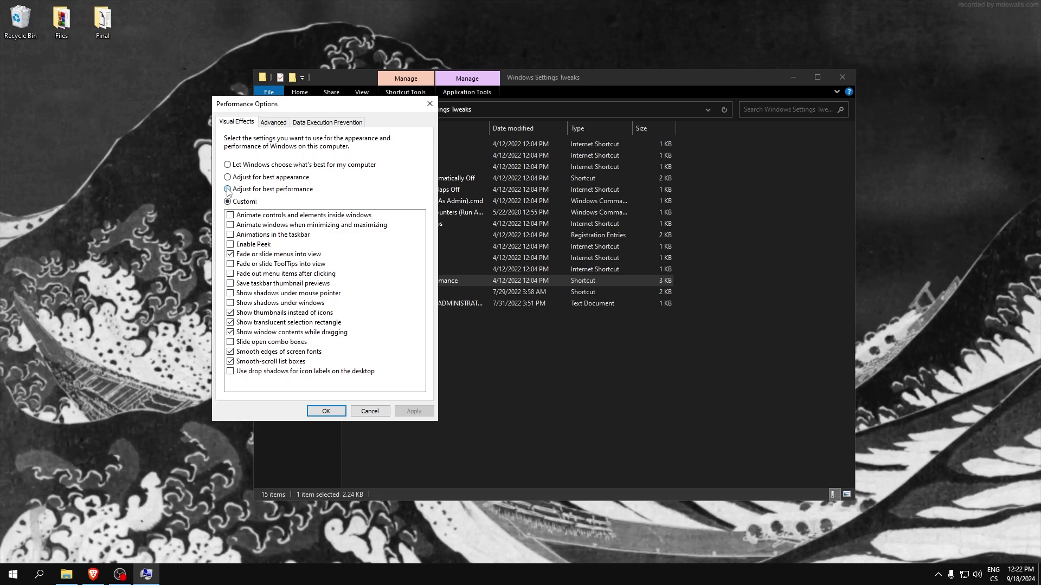
click(230, 353)
click(232, 333)
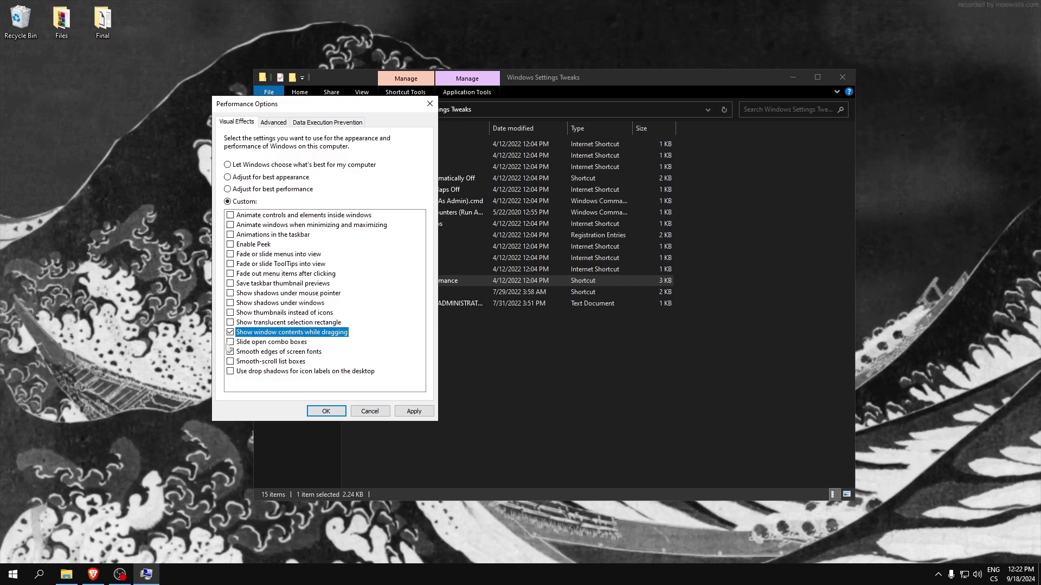
Step: Reset the visual effects to Adjust for best performance, and close Performance Options without applying
drag(270, 110, 347, 103)
click(500, 102)
click(146, 574)
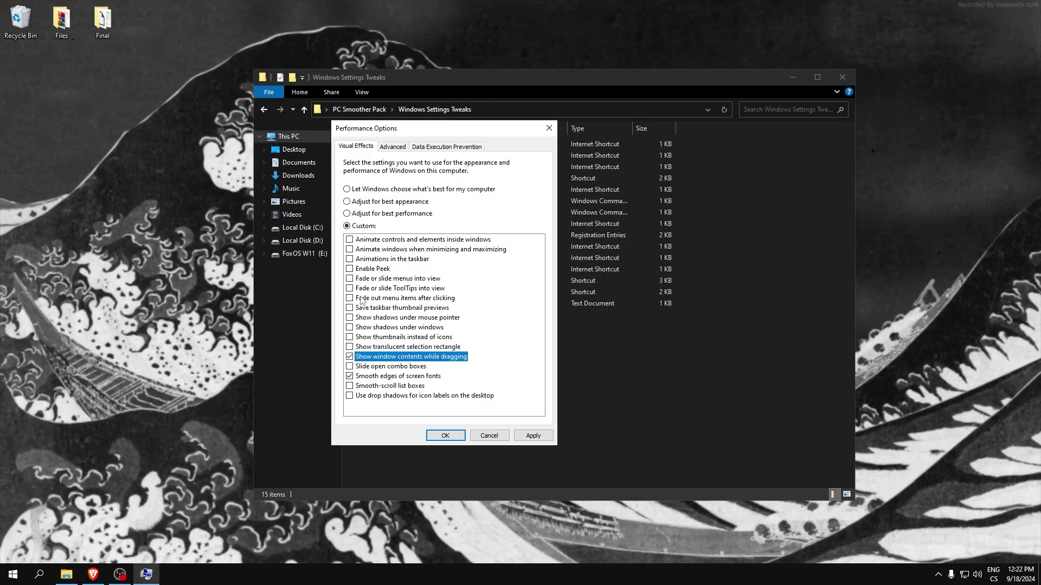
click(347, 214)
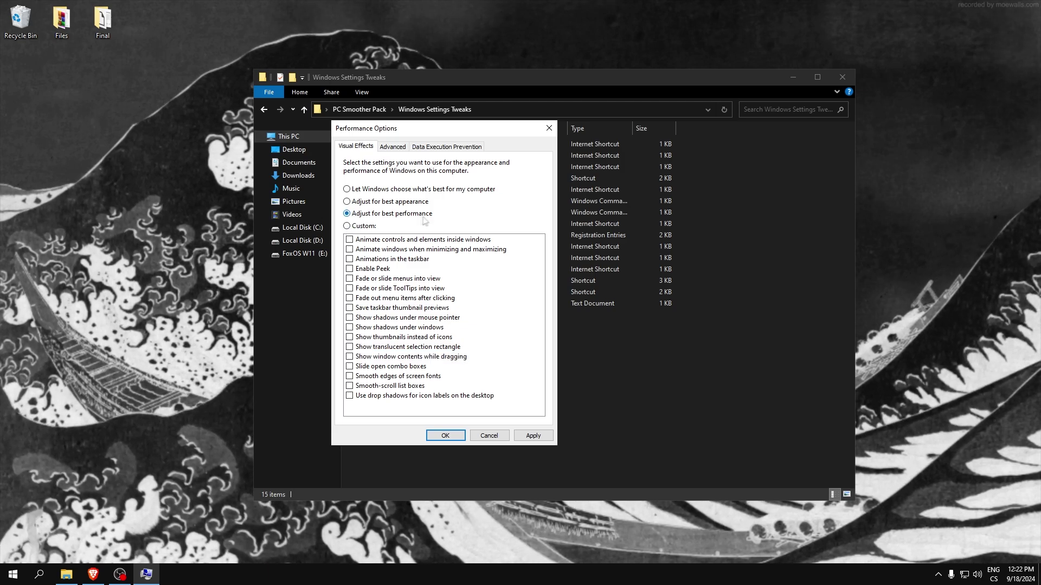
click(549, 128)
Step: Review the startup programs and their status in Task Manager through the Disable Startup apps shortcut, and close it
double_click(394, 292)
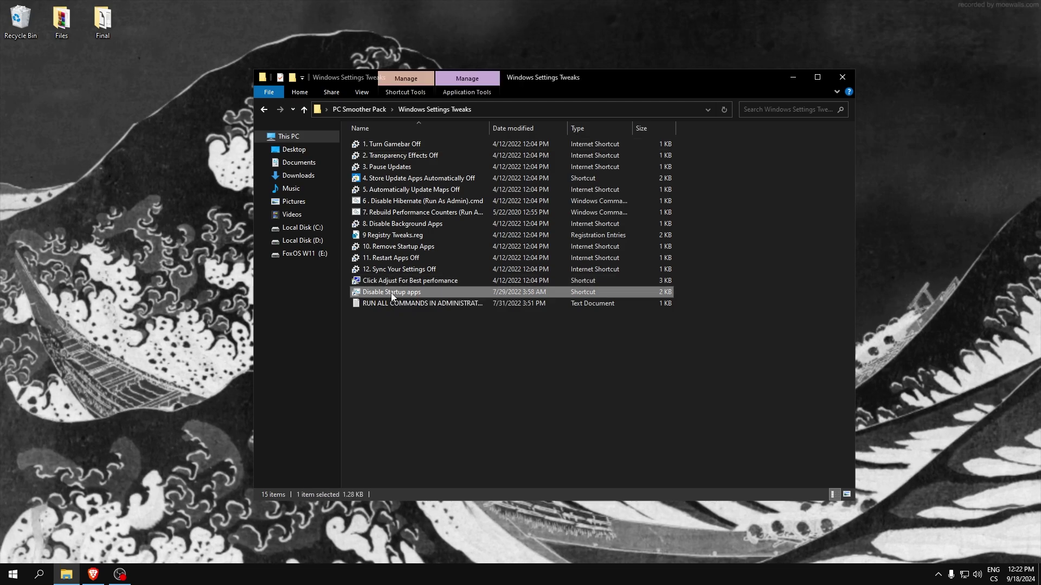
click(462, 213)
drag(461, 185, 396, 177)
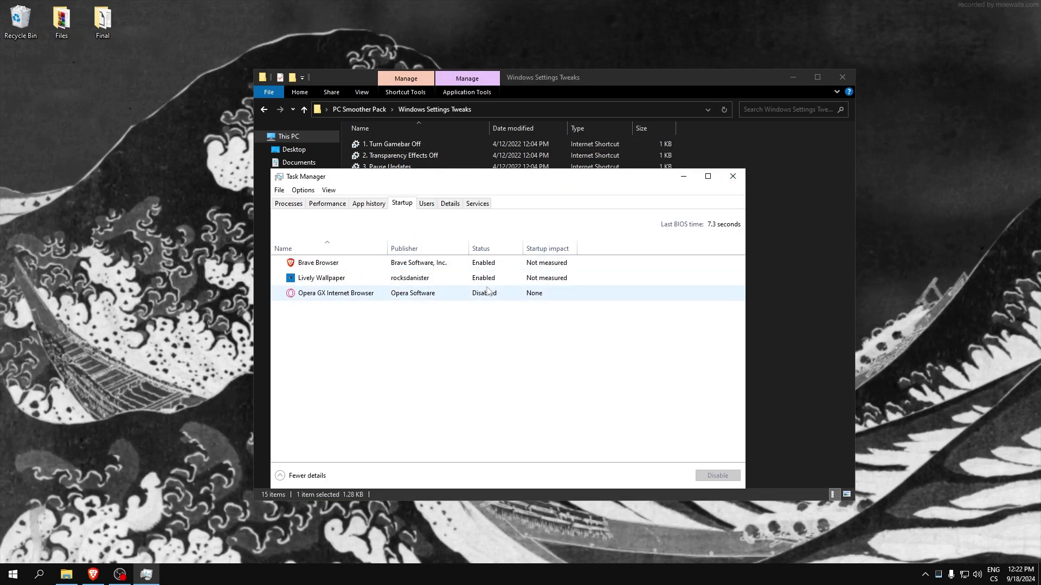
click(564, 293)
click(732, 176)
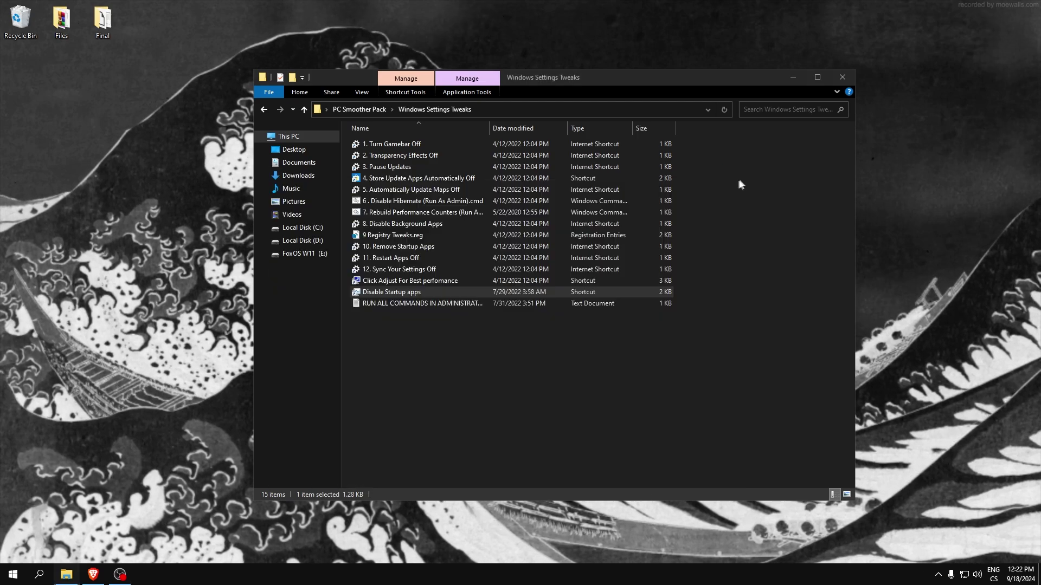
Step: Return to the PC Smoother Pack folder and run MSI Mode Utility v2.exe as administrator
click(264, 109)
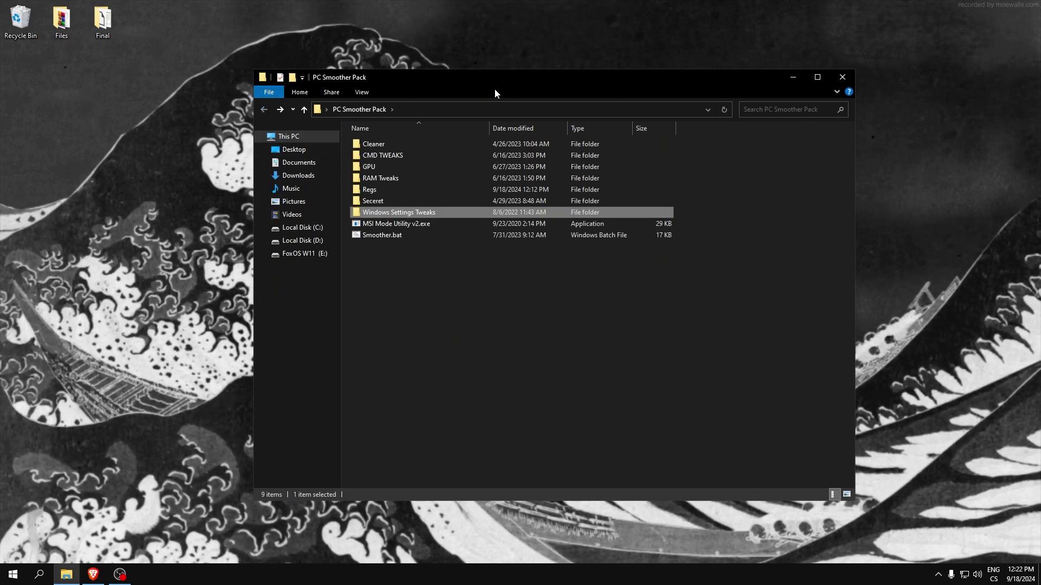
right_click(391, 225)
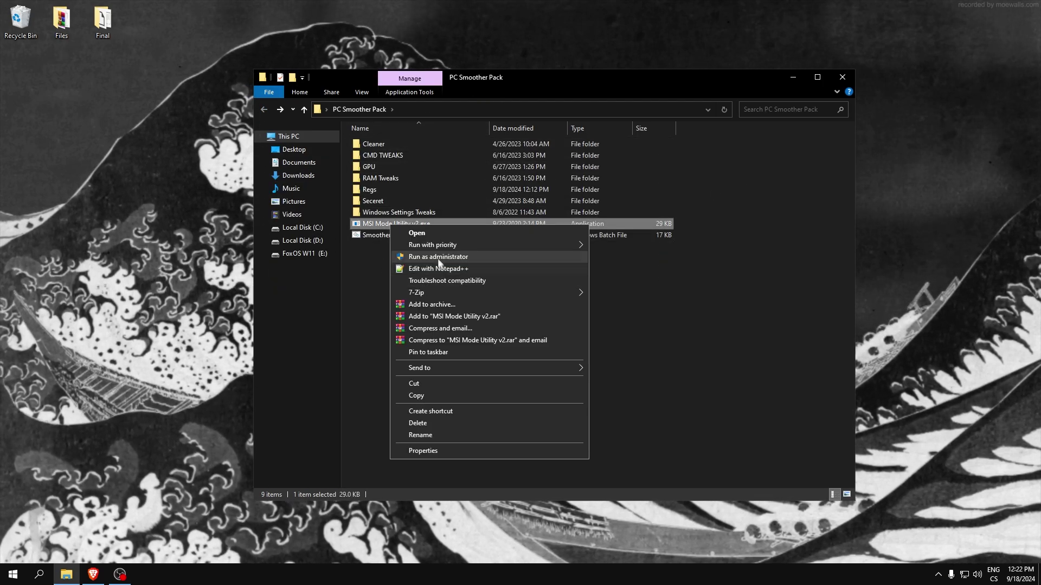
click(423, 256)
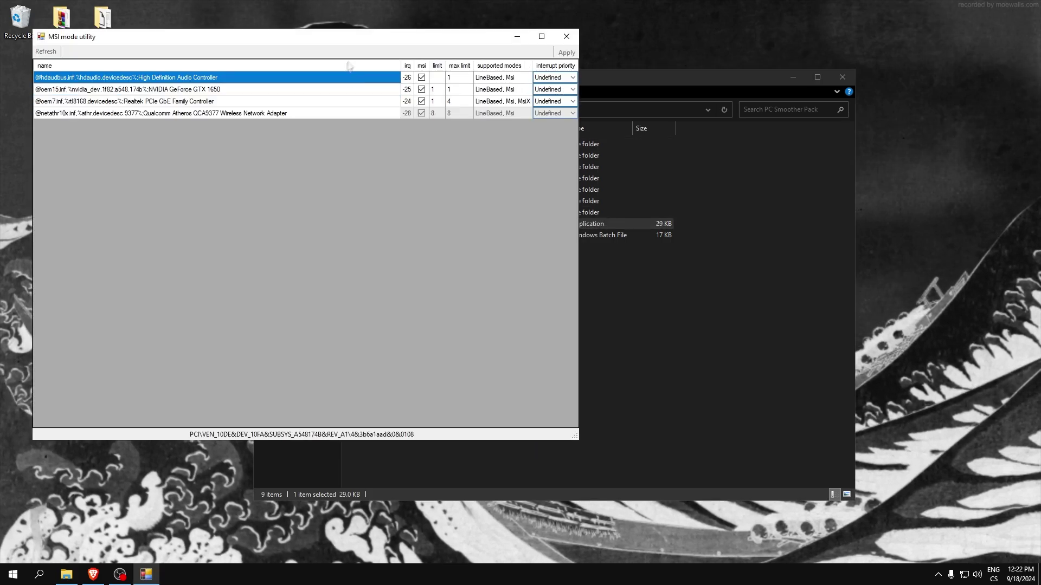
drag(401, 42, 474, 102)
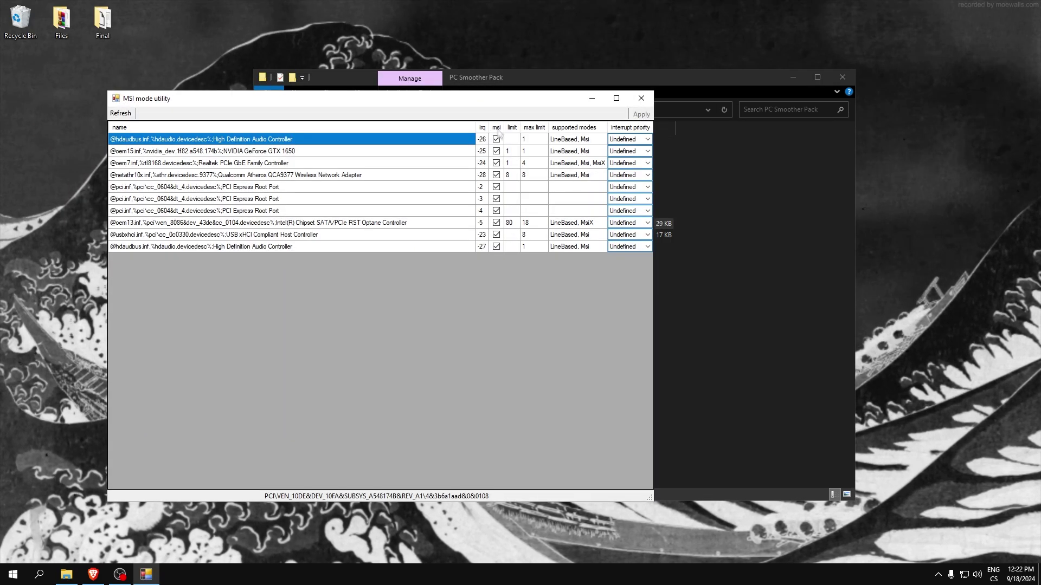
Step: Try High interrupt priority for the NVIDIA GeForce GTX 1650, set it back to Undefined, and close the MSI mode utility without applying
click(496, 234)
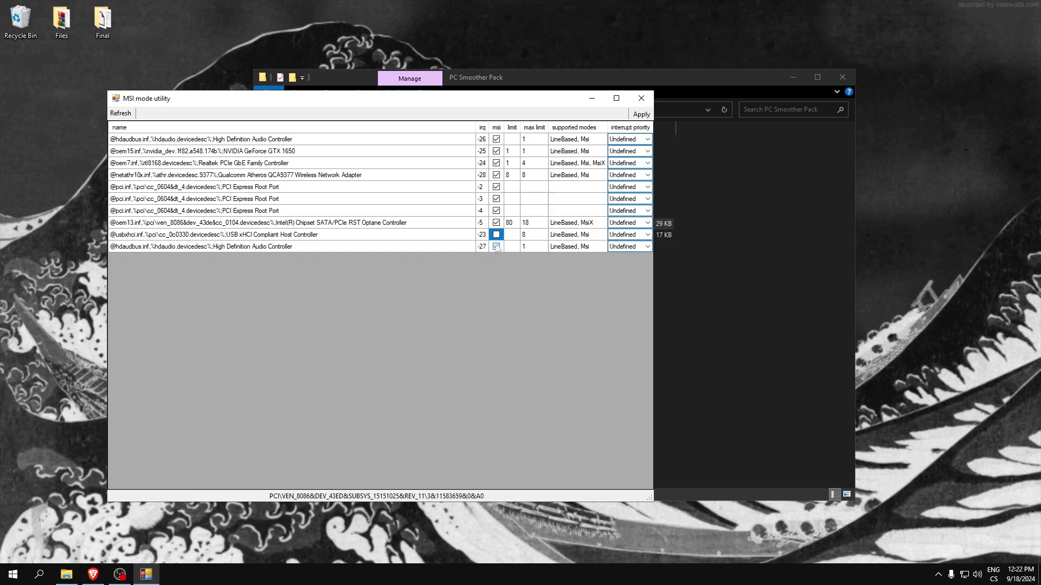
click(220, 155)
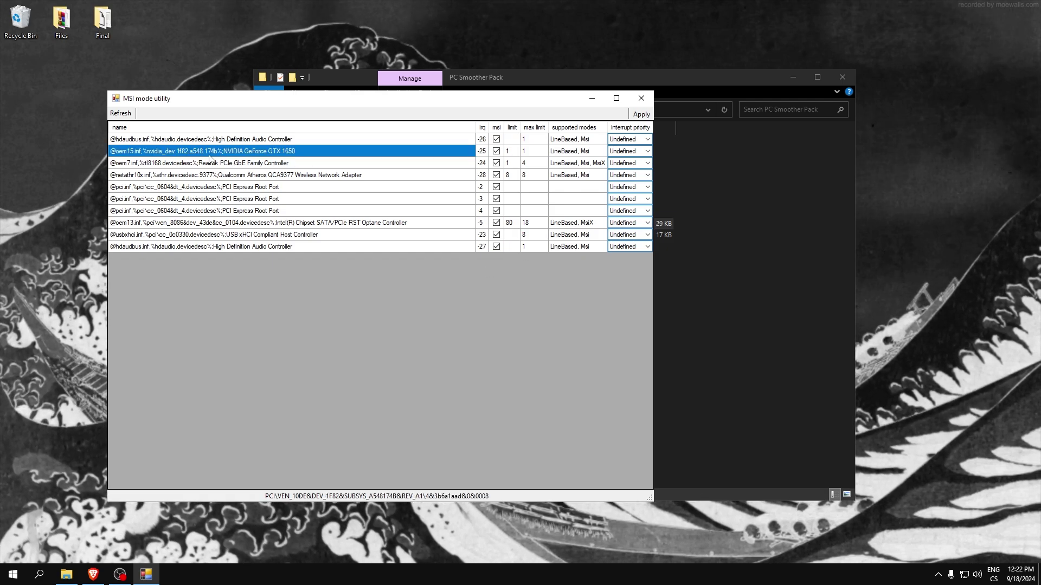
click(646, 152)
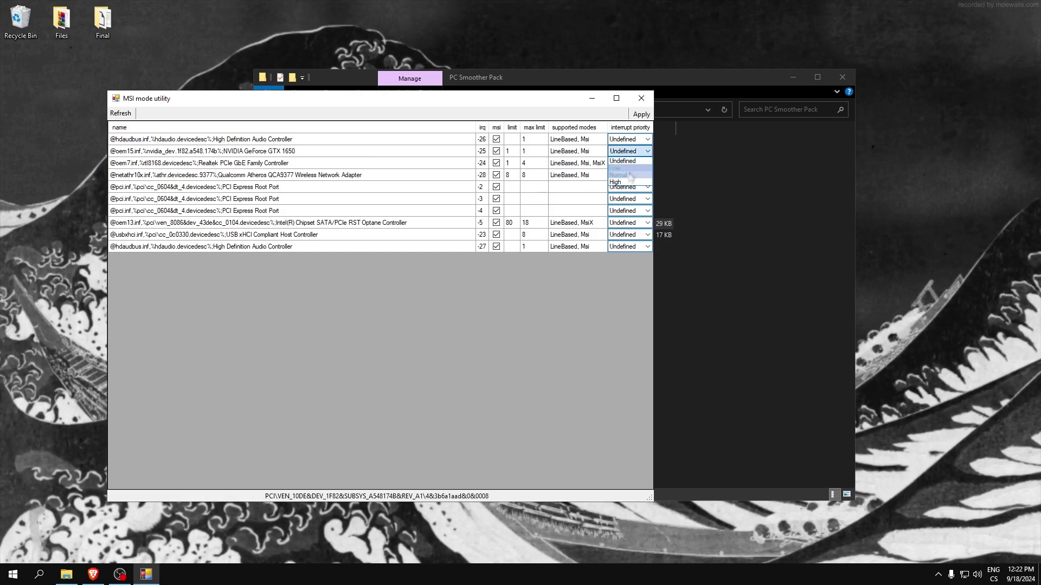
click(624, 182)
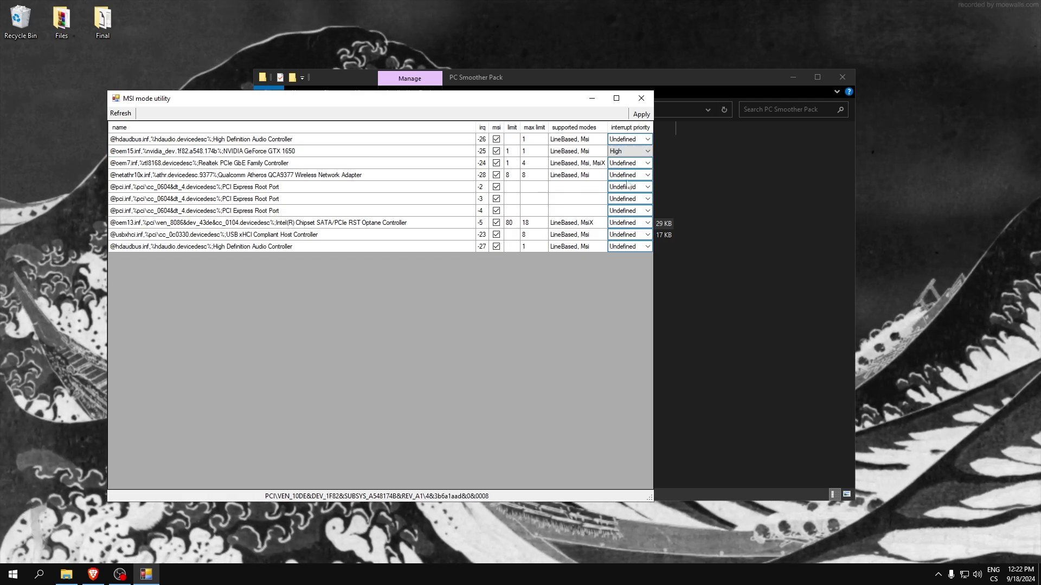
click(619, 154)
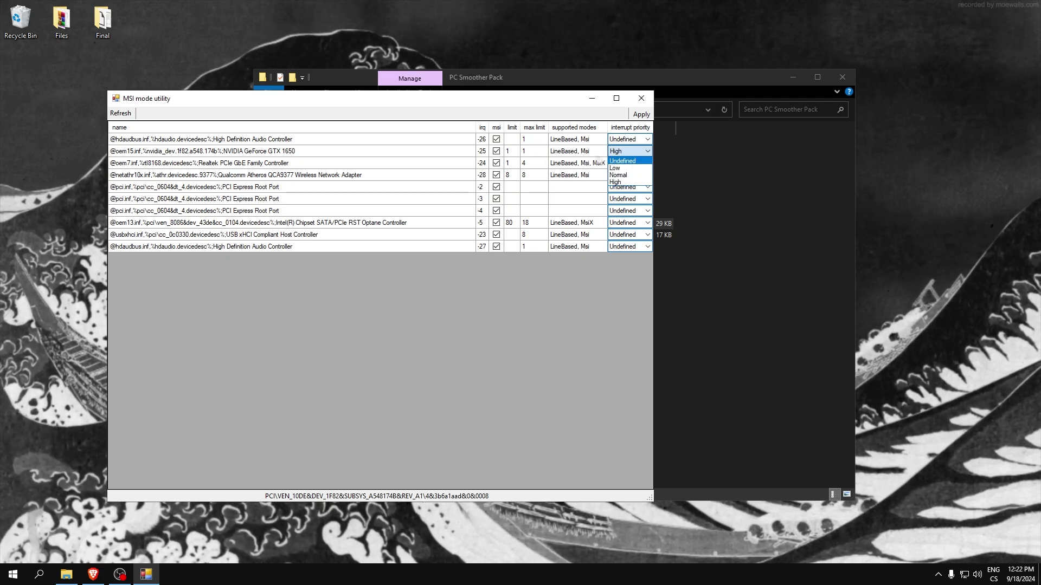
click(618, 161)
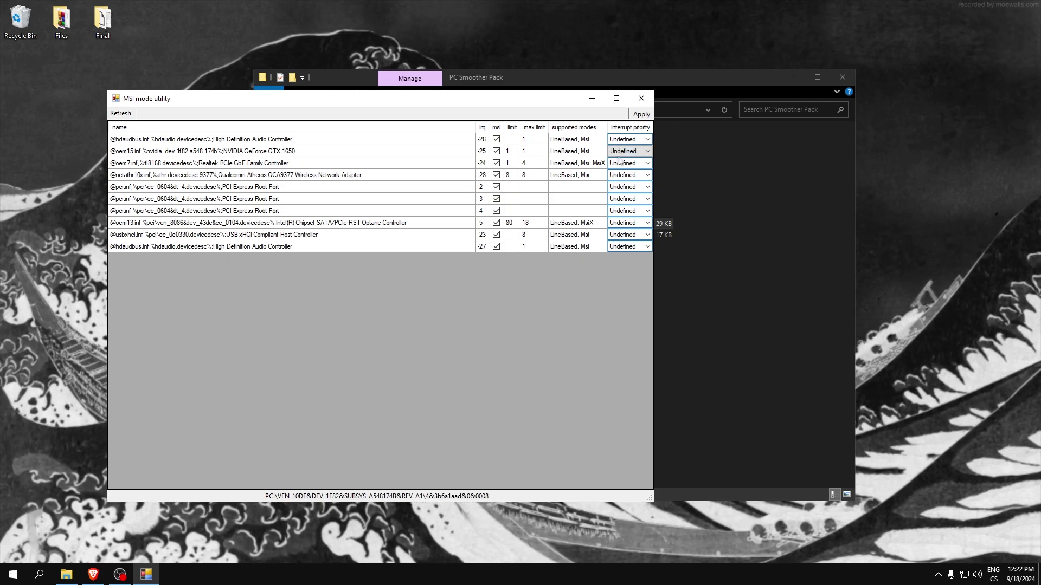
click(649, 101)
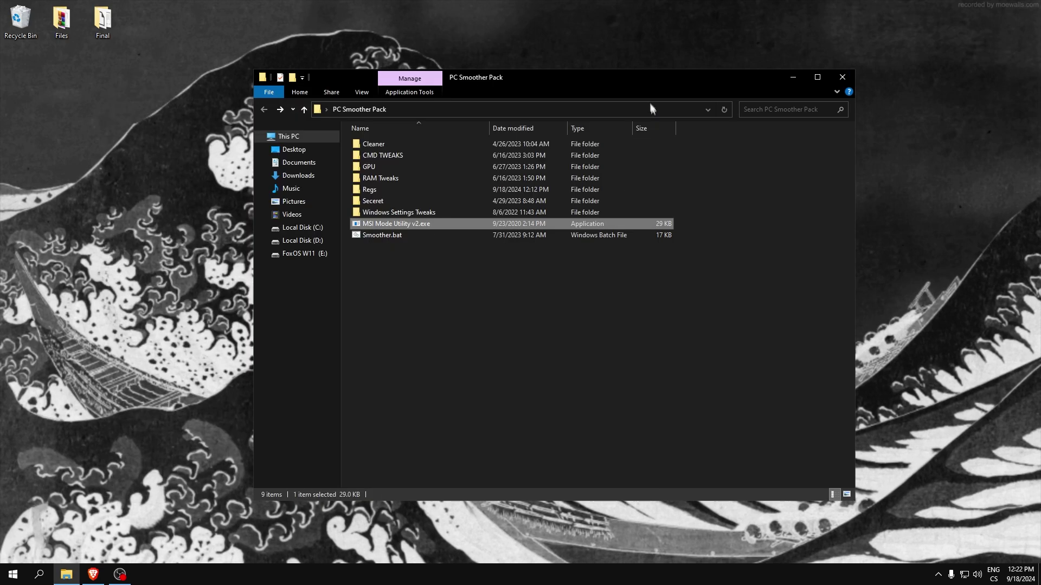
Step: Launch Smoother.bat and run option 1, Lower Input Delay
double_click(386, 237)
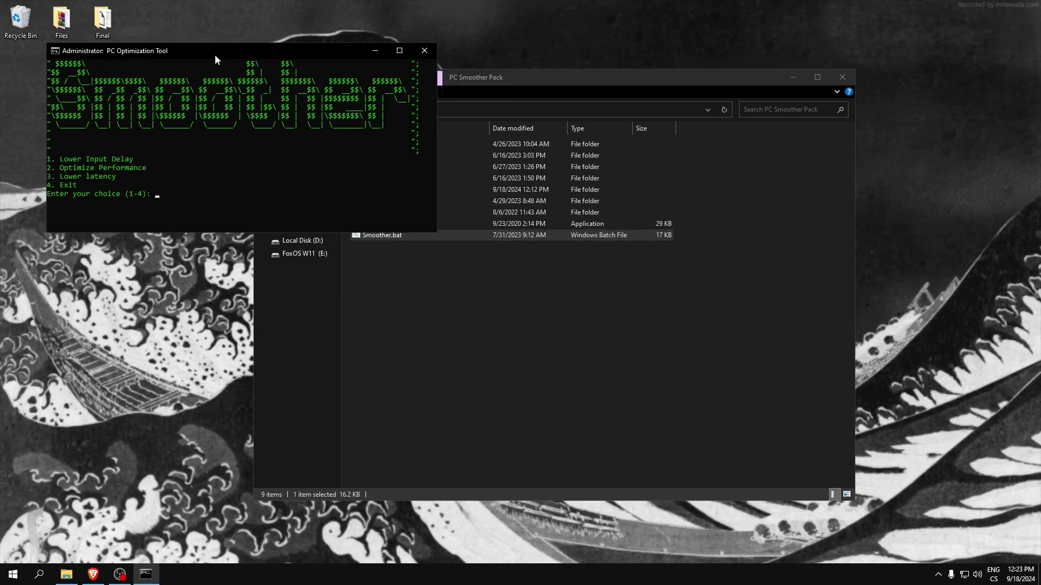
drag(222, 55, 414, 211)
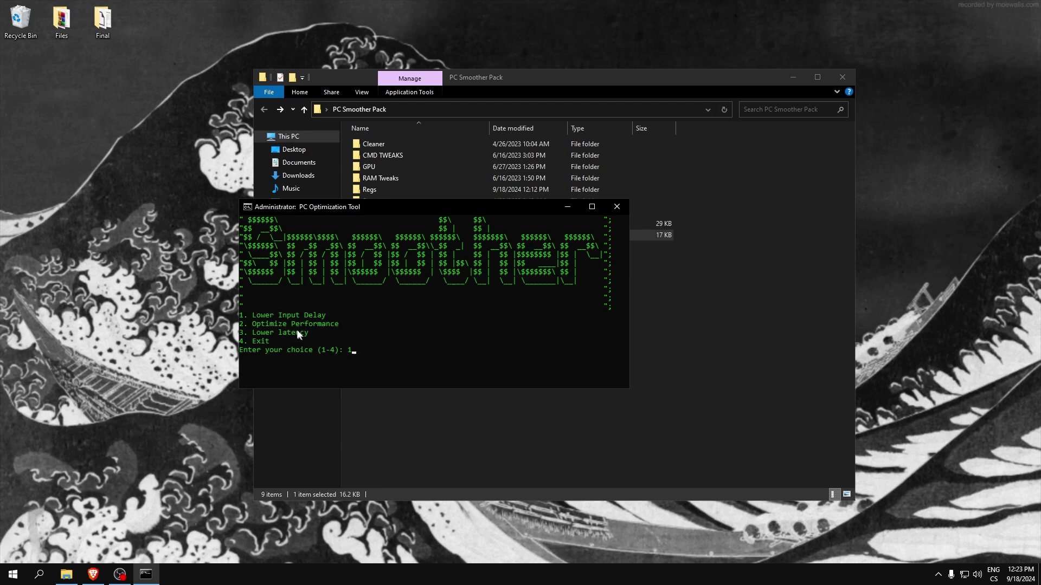
text(1)
key(Return)
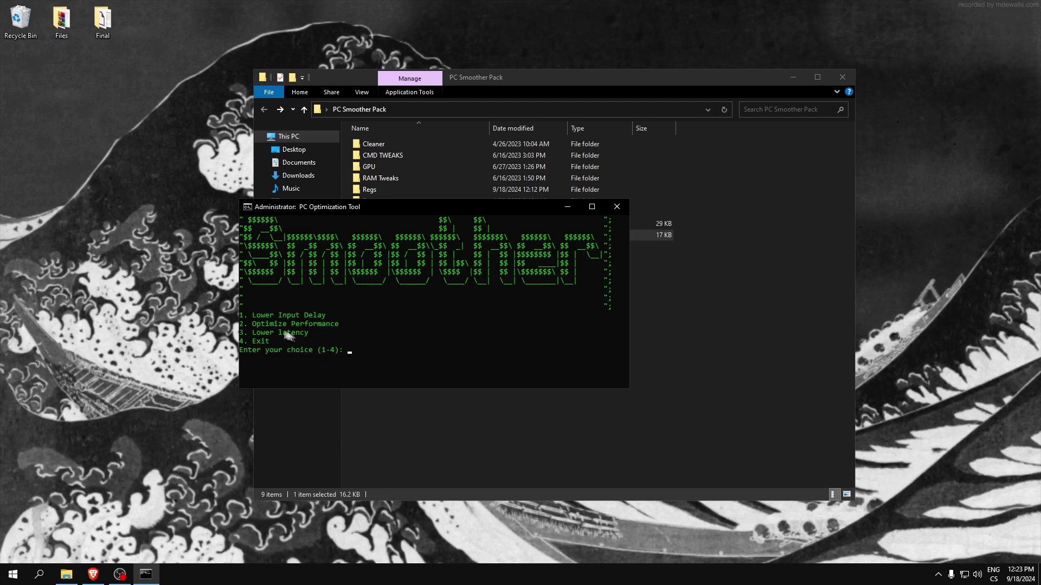
Step: Run option 2, Optimize Performance, in the PC Optimization Tool and return to its list of choices
text(2)
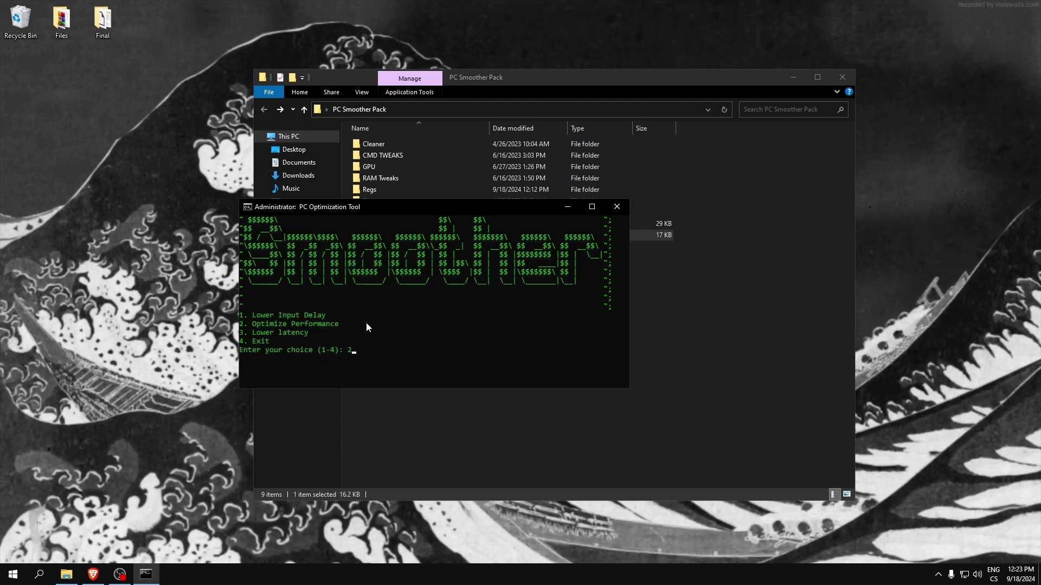
key(Return)
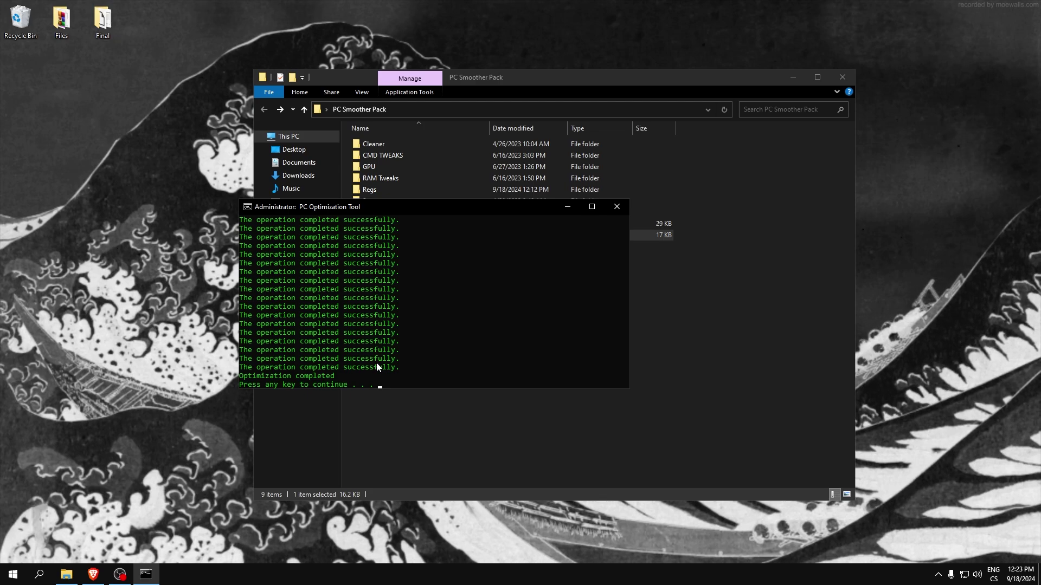
key(Return)
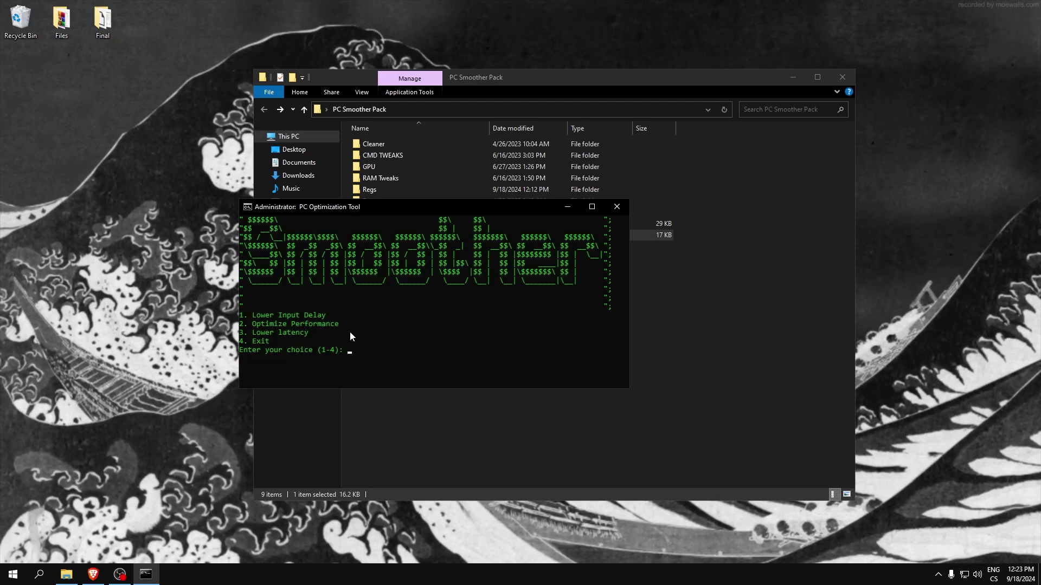
Step: Run option 3, Lower latency, and exit the PC Optimization Tool with option 4
text(3)
key(Return)
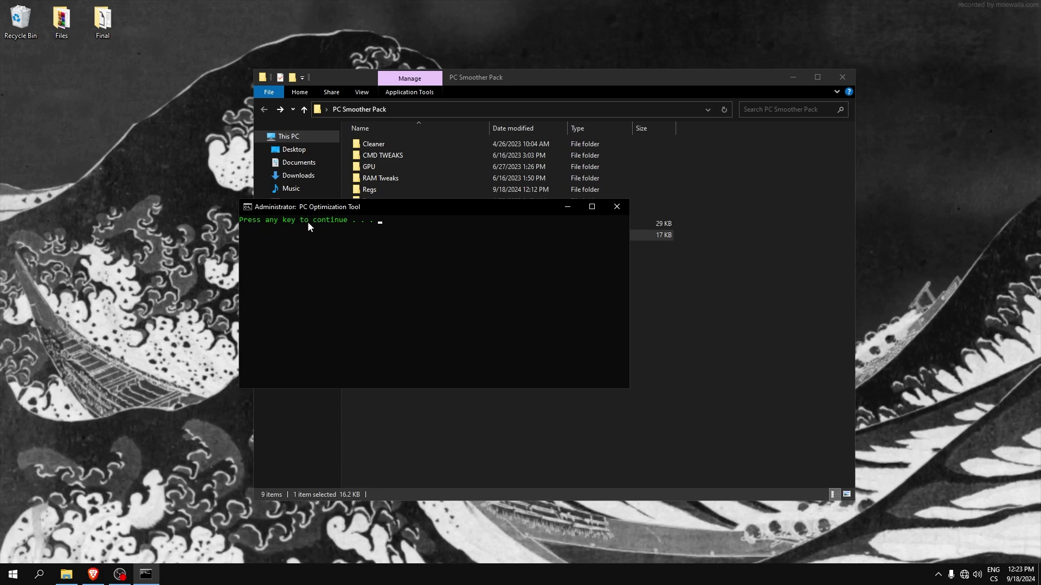
key(Return)
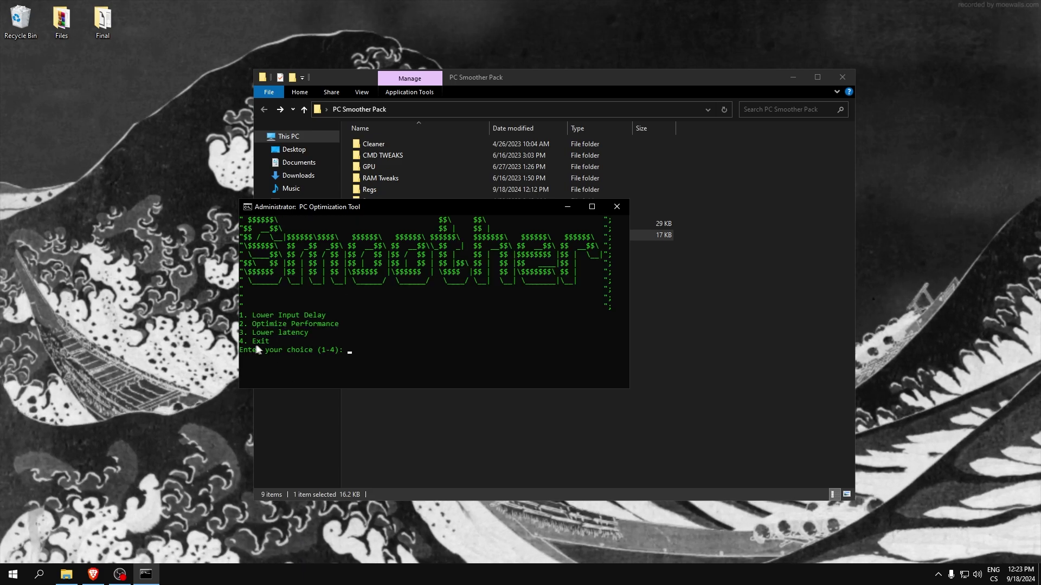
text(4)
key(Return)
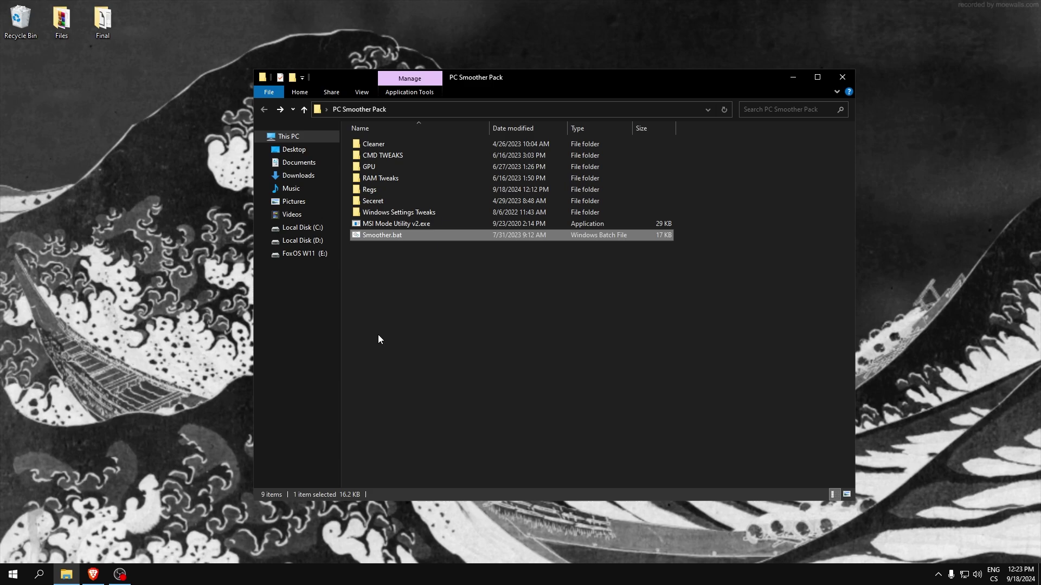